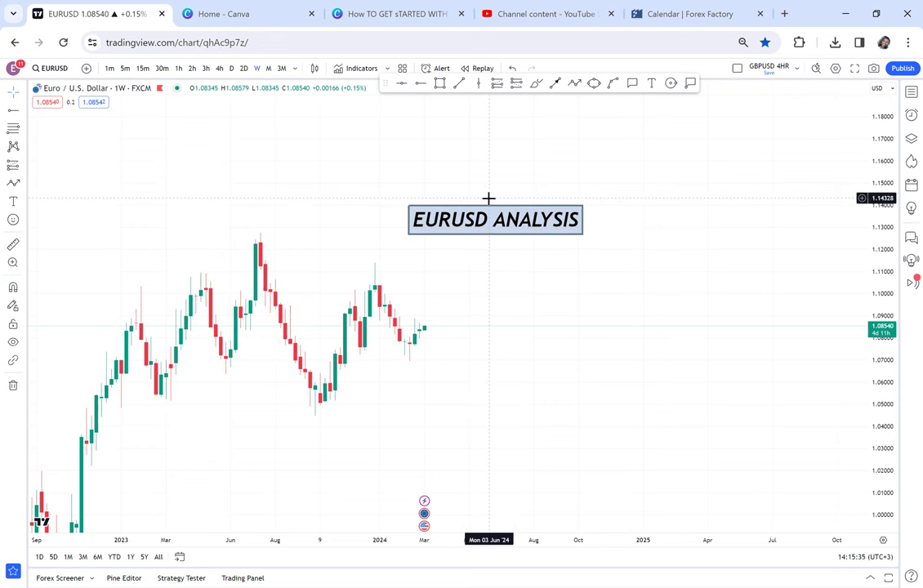
Step: Place a text label reading "1. MARKET STRUCTURE" in the empty chart area below the EURUSD ANALYSIS title
mouse_move(870, 414)
left_mouse_down()
mouse_move(863, 379)
mouse_move(864, 427)
left_mouse_up()
mouse_move(602, 423)
left_mouse_down()
mouse_move(667, 306)
mouse_move(590, 398)
left_mouse_up()
left_click(651, 83)
left_click(532, 244)
type("1. M")
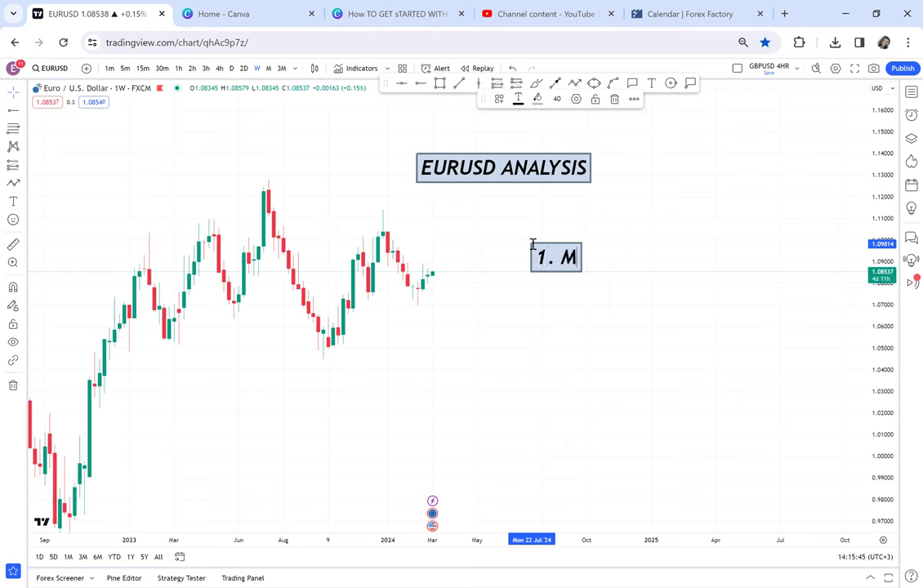
type("ARKET")
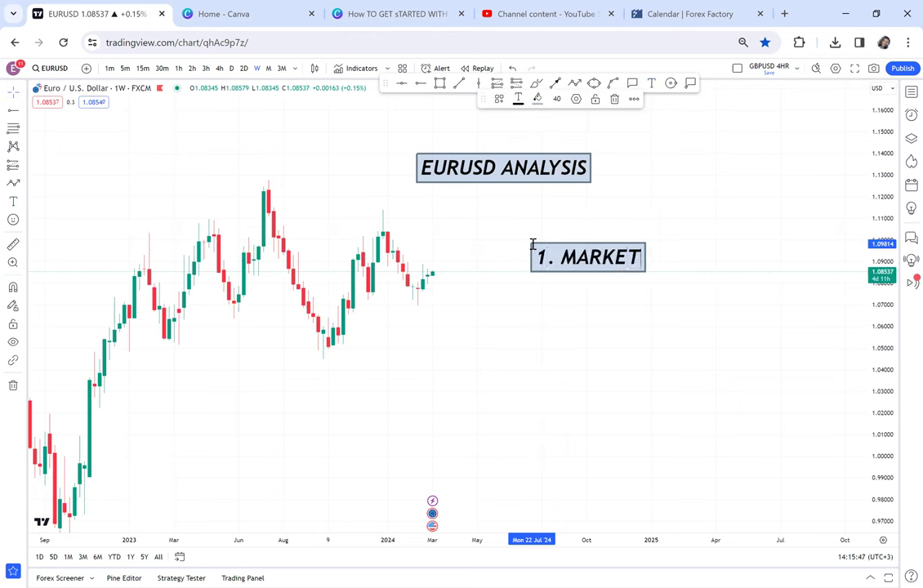
type(" STRUC")
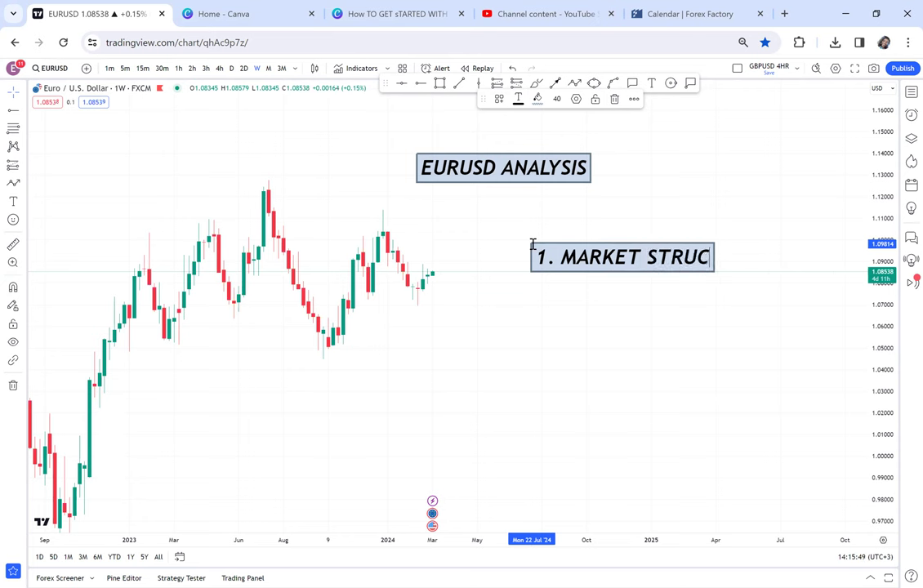
type("TURE")
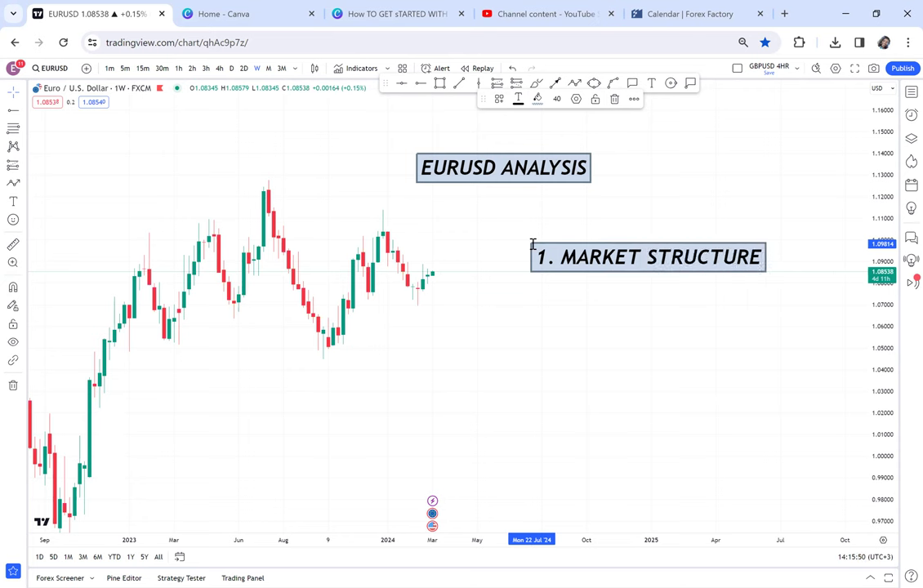
Step: Set the font size of the market structure label to 28
left_click(556, 99)
left_click(557, 185)
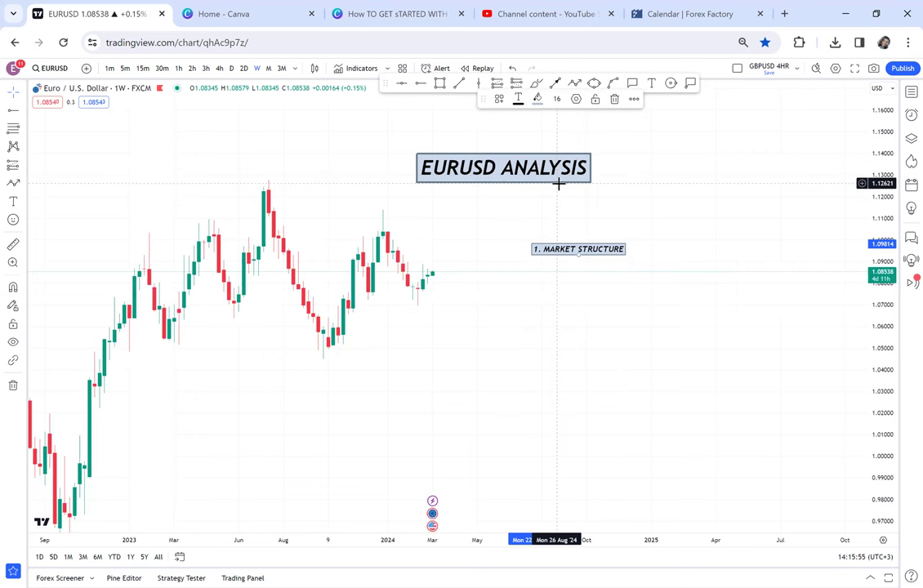
left_click(556, 99)
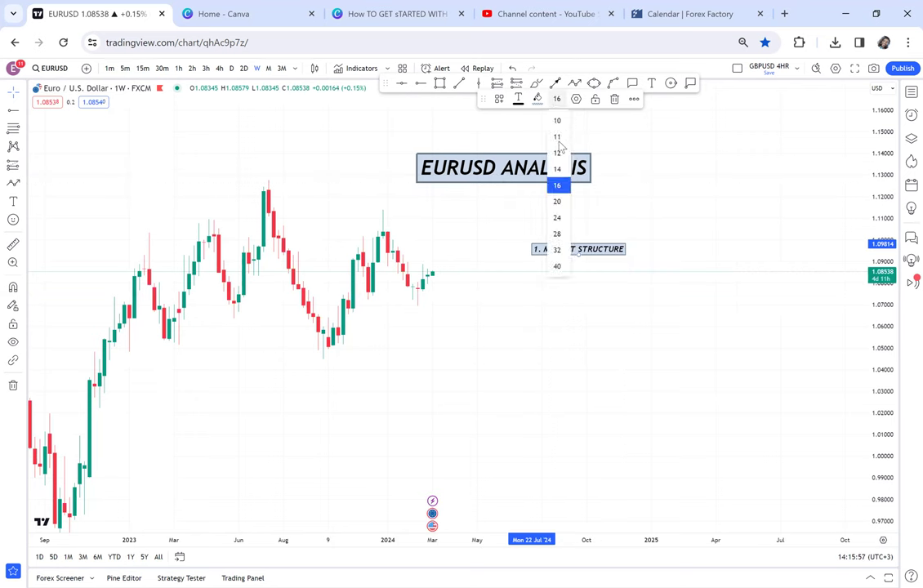
left_click(557, 233)
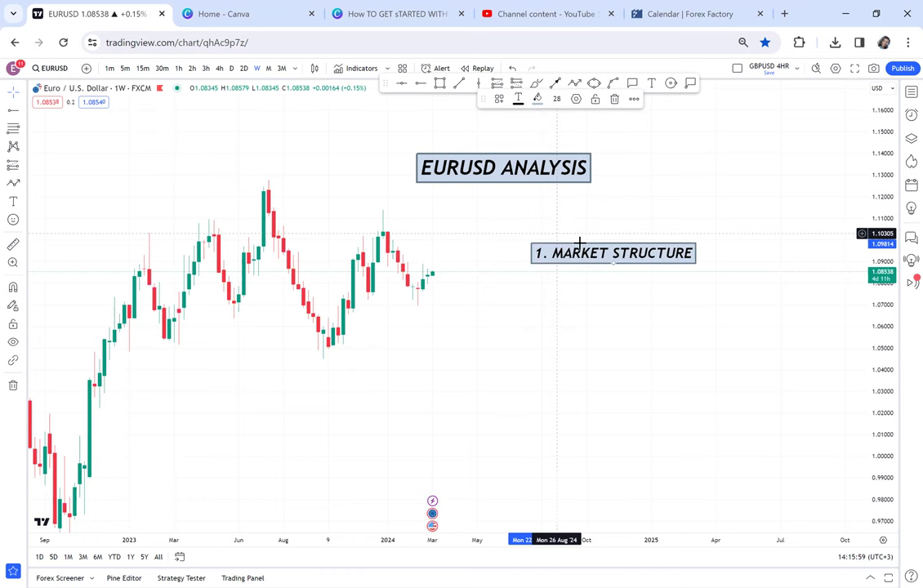
Step: Add the line "2. PATTERN" to the market structure label, separated by a blank line
double_click(694, 254)
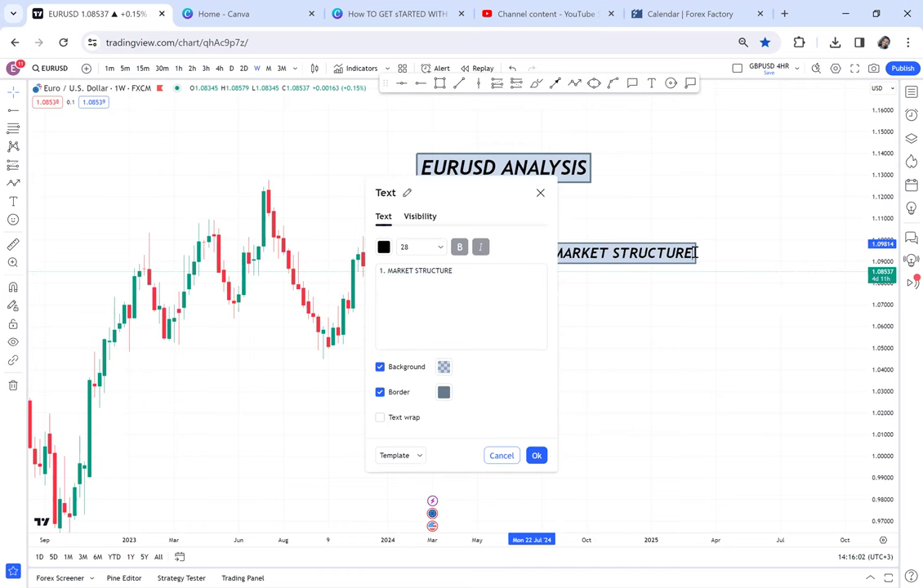
left_click(519, 277)
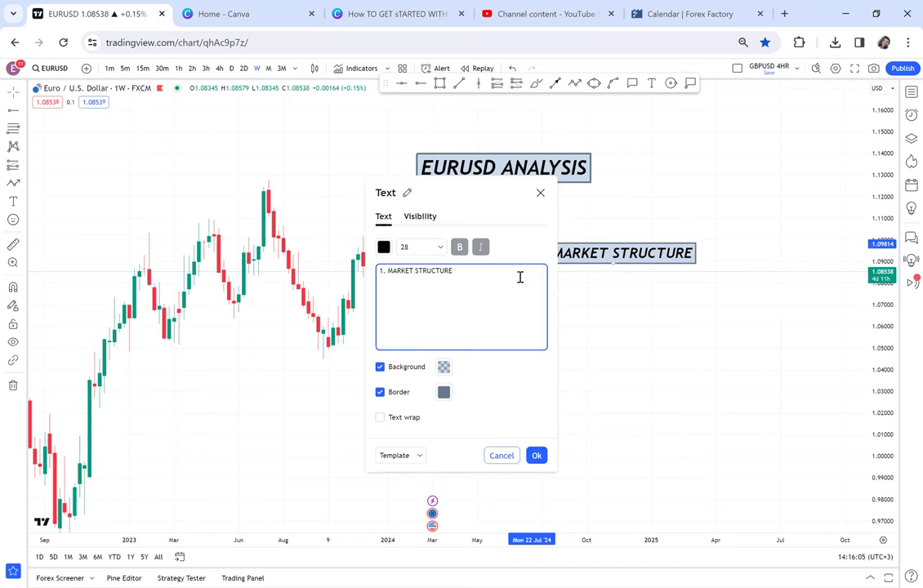
key("Return")
key("Return")
type("2. PATTERN")
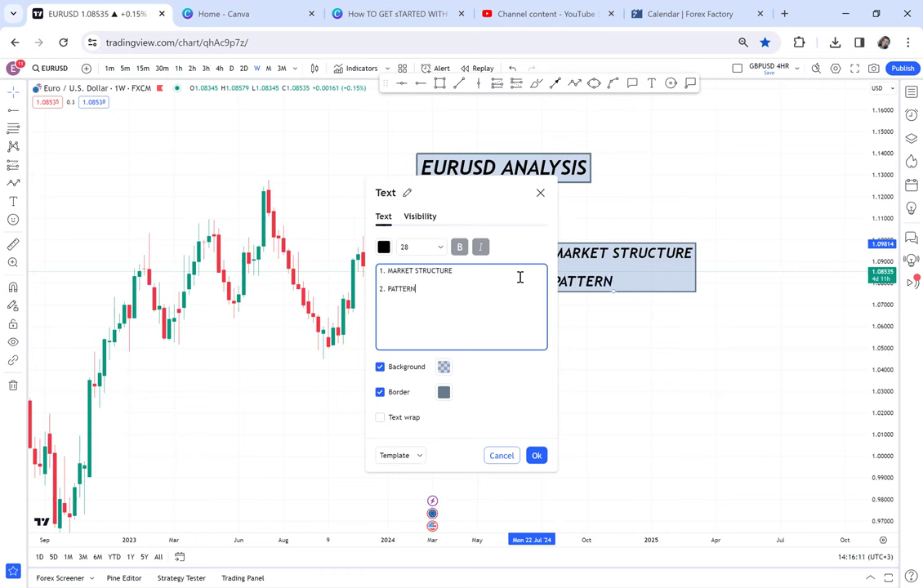
Step: Add the line "3. CANDLE PRICE" to the label, two blank lines below the PATTERN entry
key("Return")
key("Return")
key("Return")
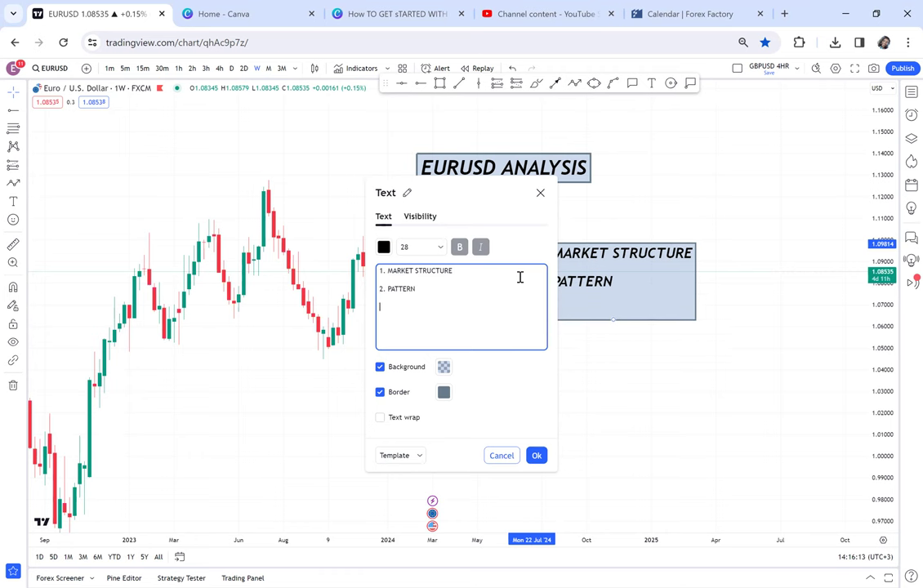
type("3. PRIC")
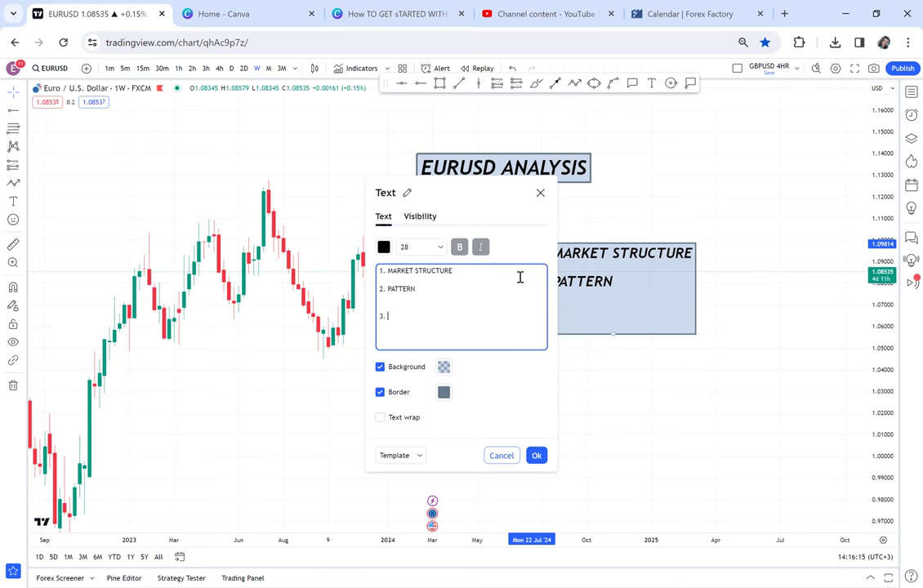
key("BackSpace")
key("BackSpace")
key("BackSpace")
key("BackSpace")
type("CANDLE PRICE")
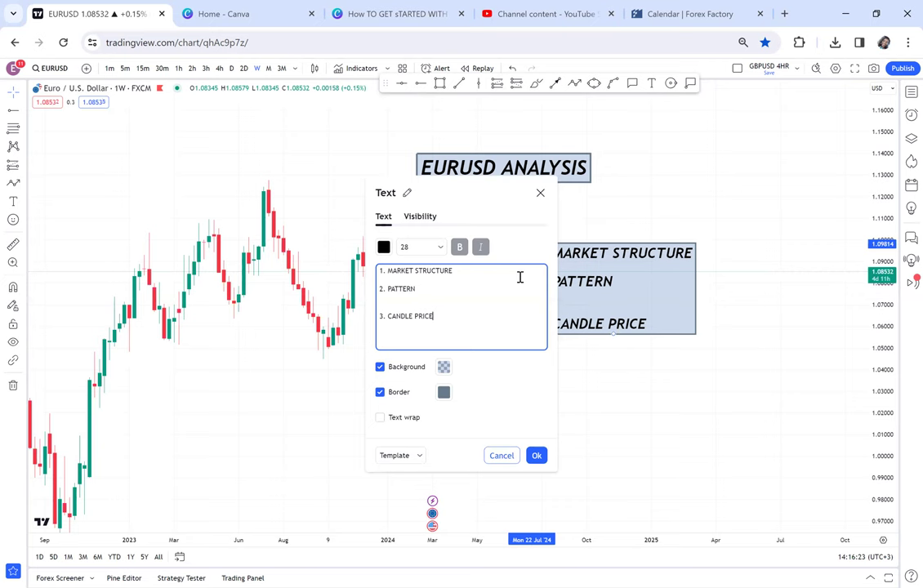
left_click(712, 245)
Step: Extend the label's third entry so that it reads "3. CANDLE PRICE ACTION"
left_click_drag(395, 352, 464, 286)
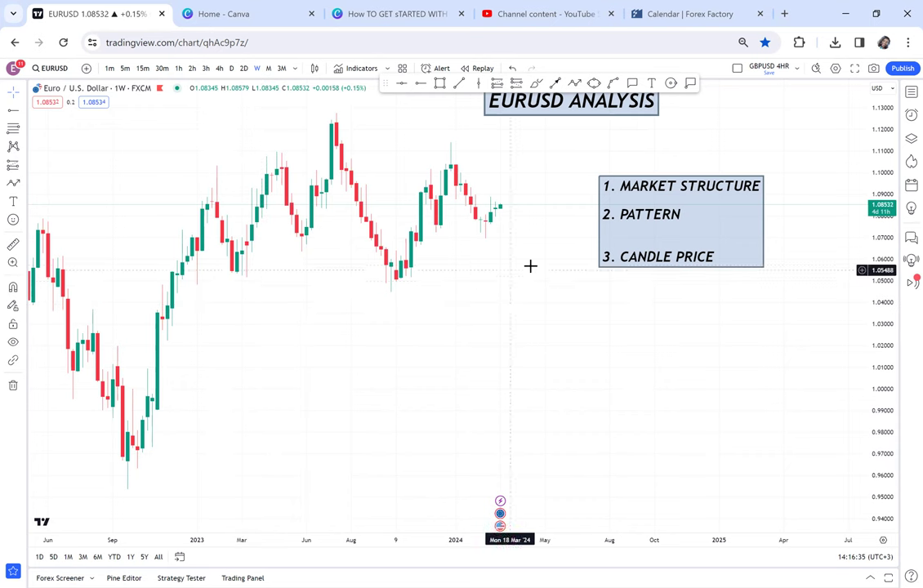
double_click(704, 261)
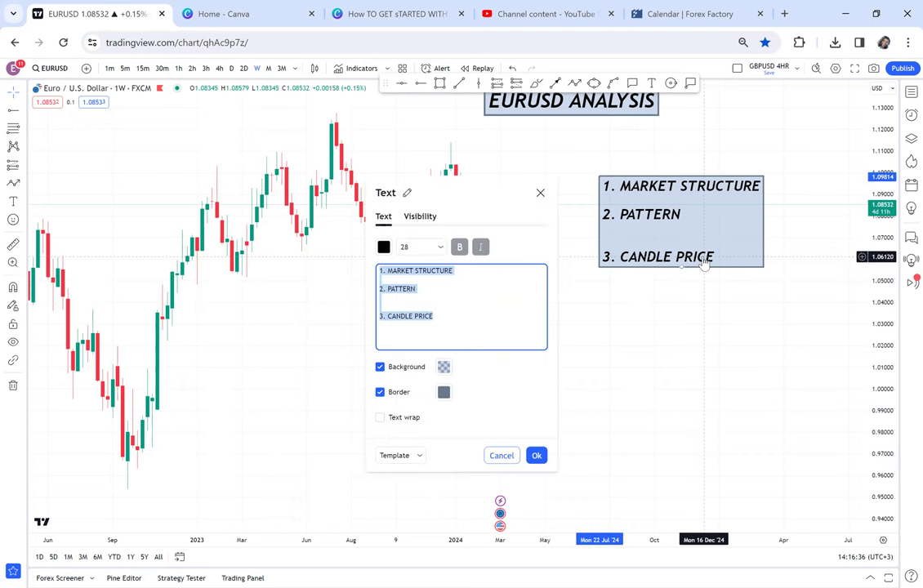
left_click(468, 326)
type("ACTION")
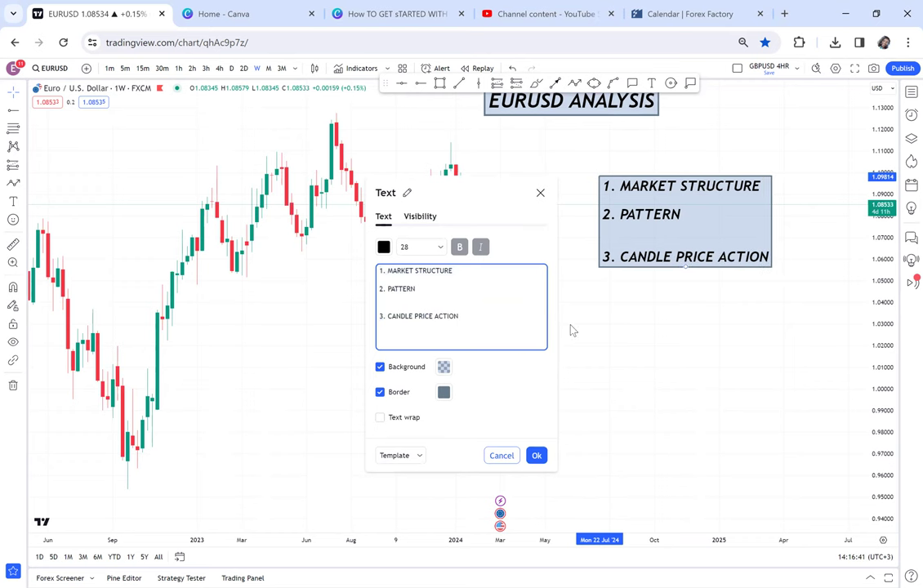
left_click(667, 326)
Step: Draw a zigzag path tracing the weekly upswings and pullbacks from the late September 2022 low to the July 2023 high
left_click_drag(356, 360, 510, 354)
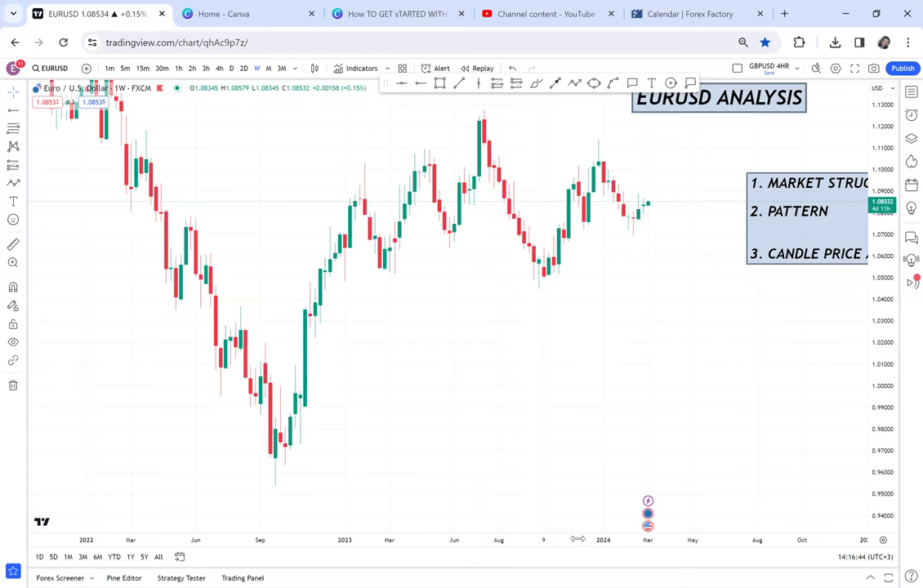
left_click_drag(505, 538, 658, 538)
left_click_drag(732, 418, 560, 421)
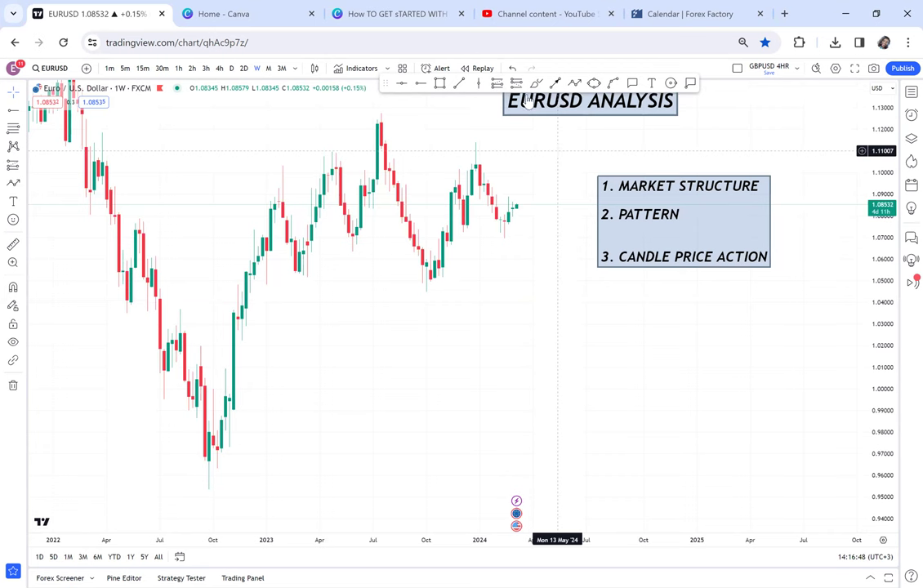
left_click(574, 83)
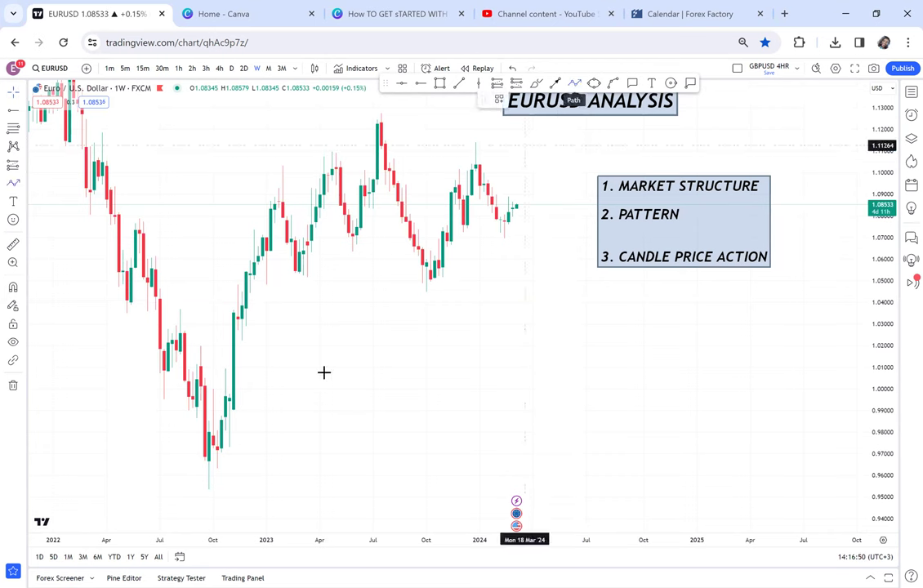
left_click(212, 477)
double_click(250, 324)
left_click(266, 176)
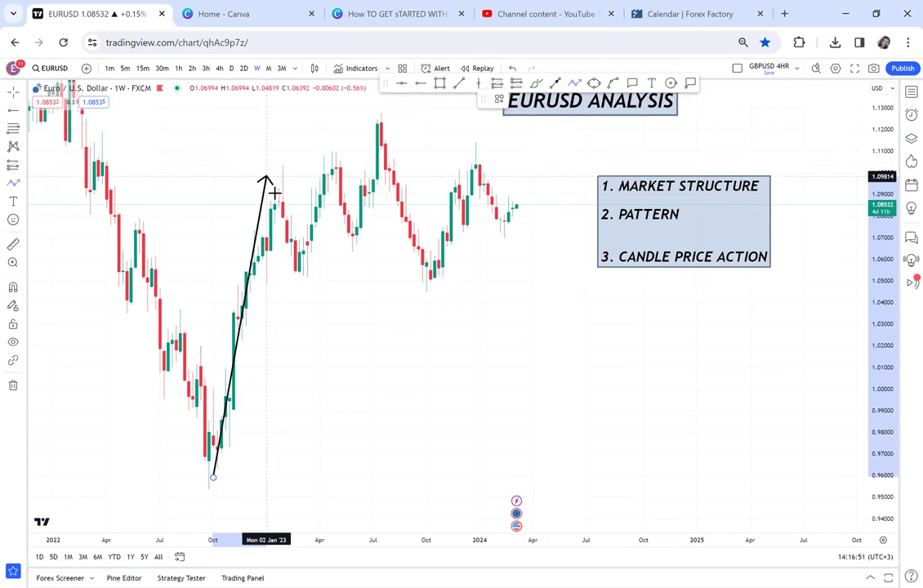
left_click(300, 247)
double_click(319, 169)
left_click(349, 246)
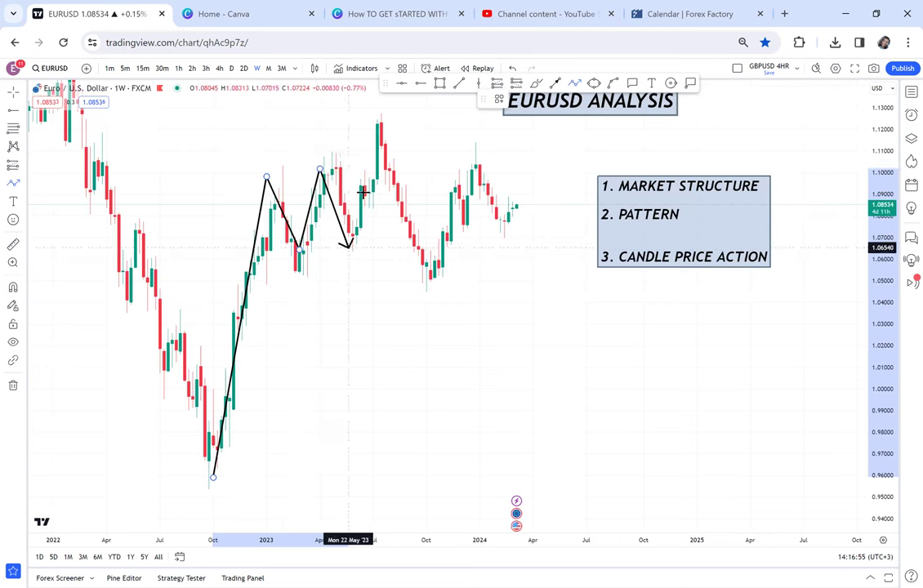
double_click(385, 106)
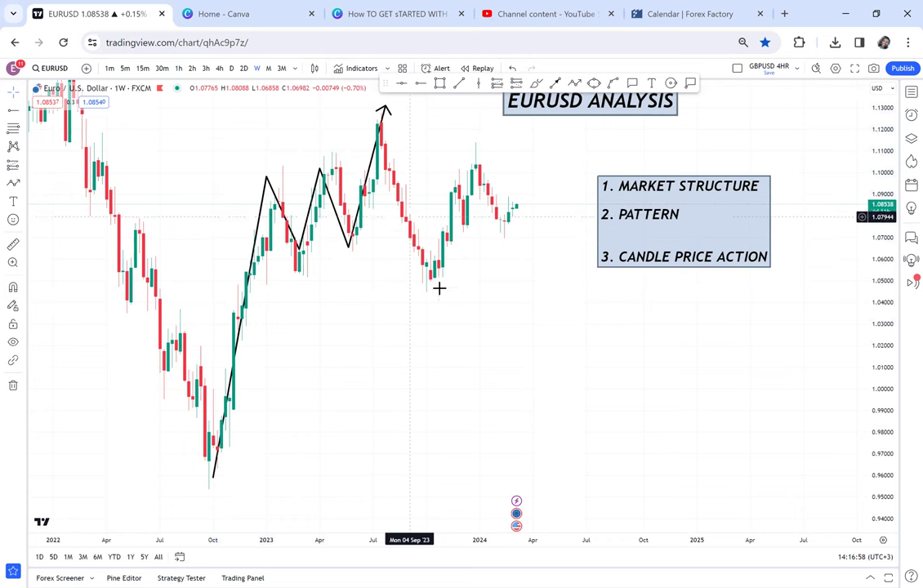
Step: Brush a red loop around the decline after the July 2023 high, and undo it together with the zigzag path
left_click(538, 85)
mouse_move(438, 209)
left_mouse_down()
mouse_move(442, 274)
mouse_move(459, 277)
left_mouse_up()
mouse_move(418, 172)
left_mouse_down()
mouse_move(391, 232)
mouse_move(446, 264)
left_mouse_up()
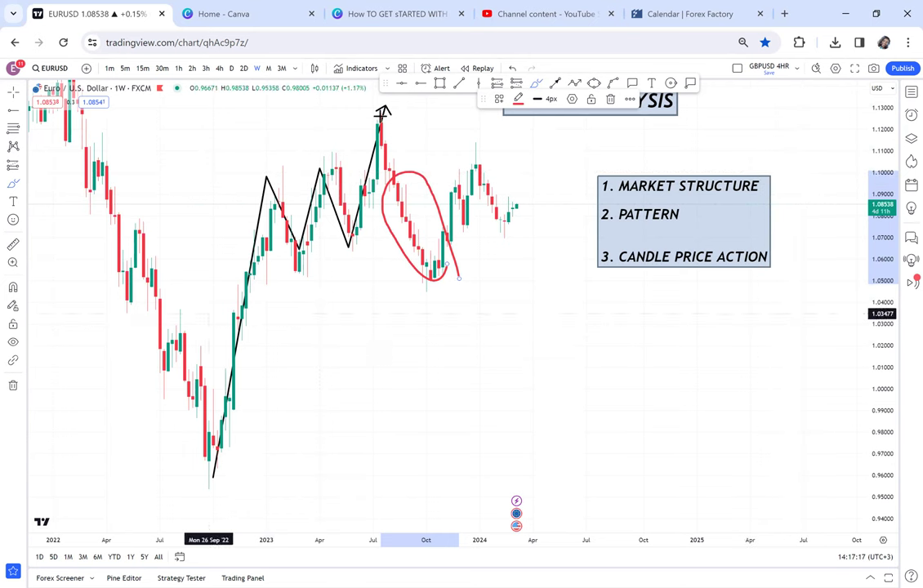
left_click(513, 69)
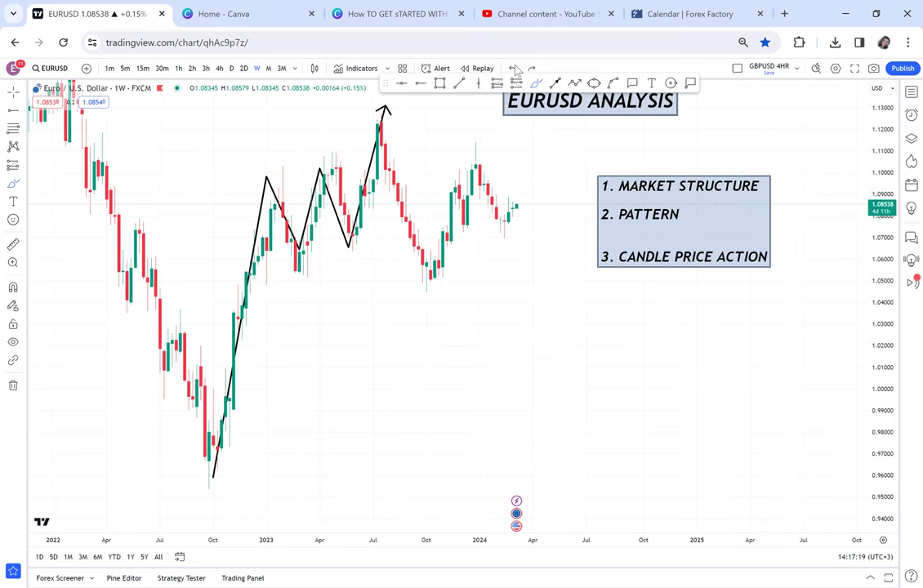
left_click(513, 69)
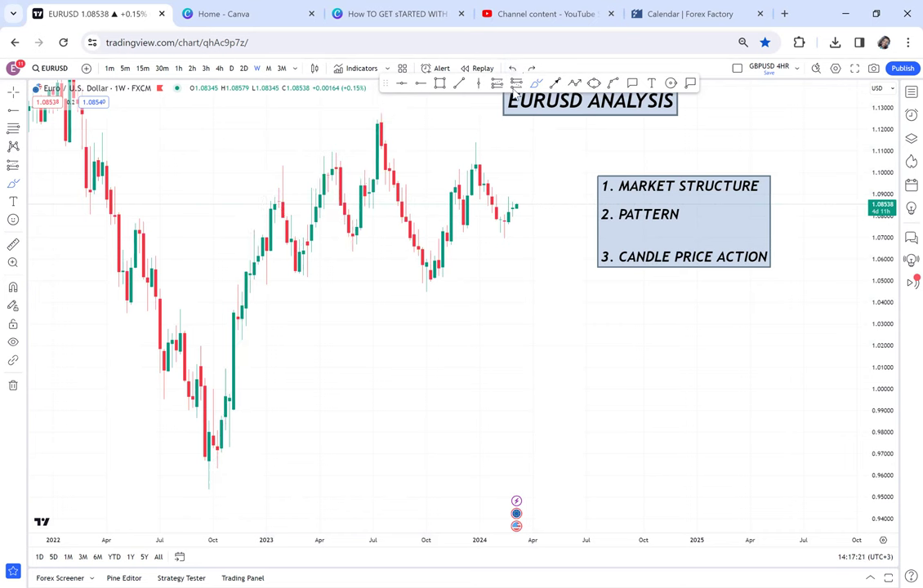
Step: Draw a thin support rectangle from 14 Nov 2022 to 15 Apr 2024, between about 1.0502 and 1.0474
left_click(440, 84)
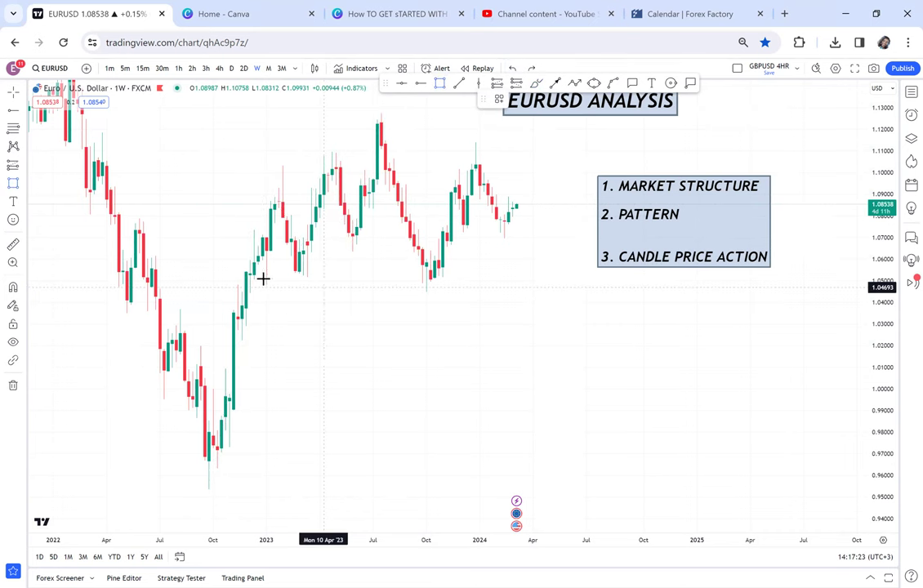
left_click(237, 281)
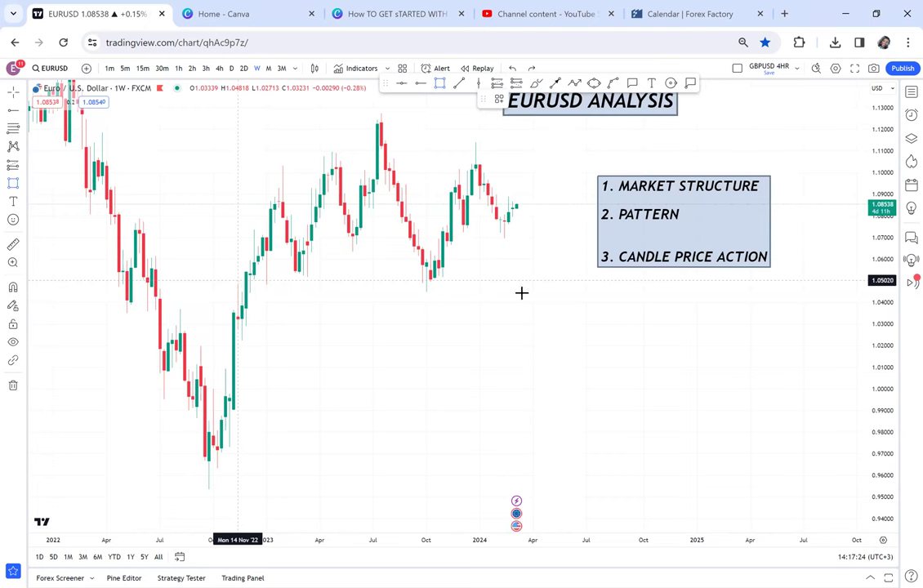
left_click(540, 286)
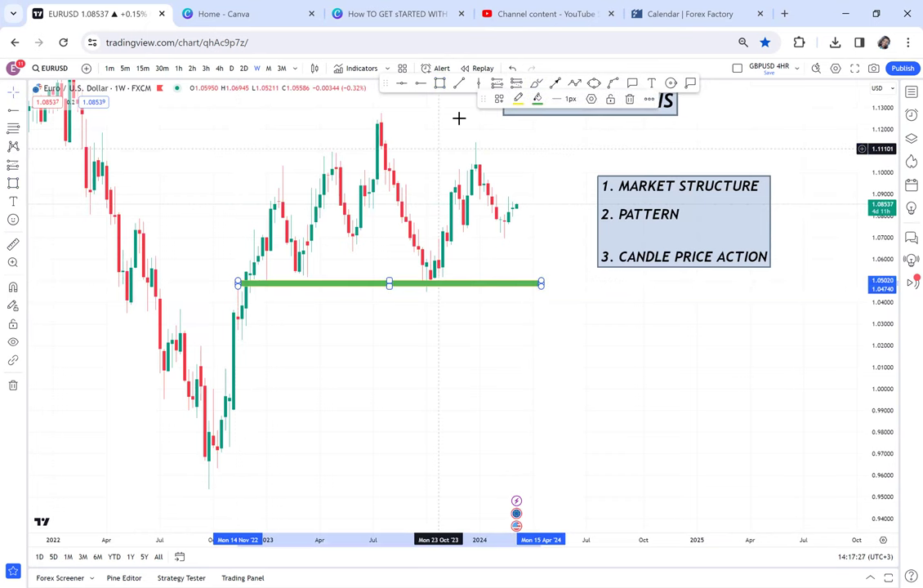
Step: Make the support rectangle's green fill mostly transparent and raise its upper edge to about 1.0549
left_click(538, 99)
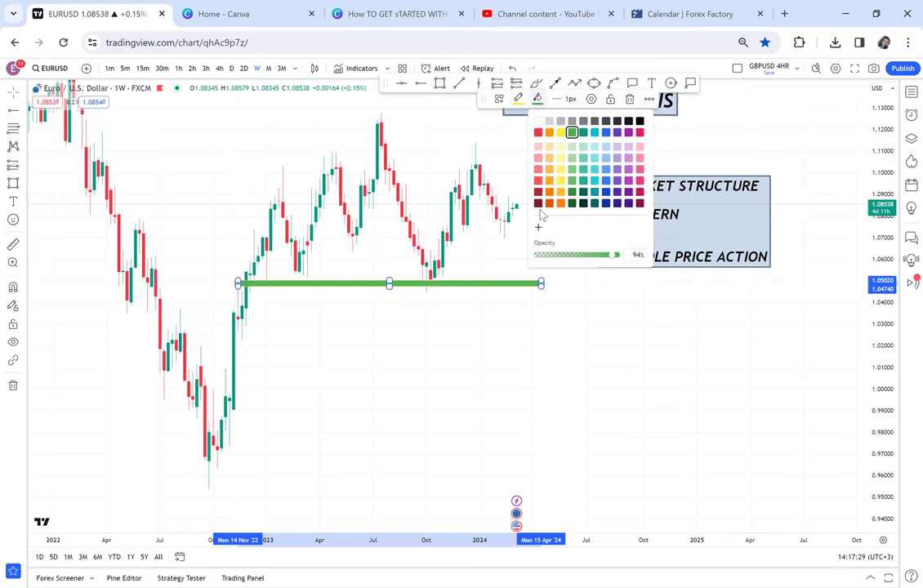
left_click_drag(558, 259, 537, 272)
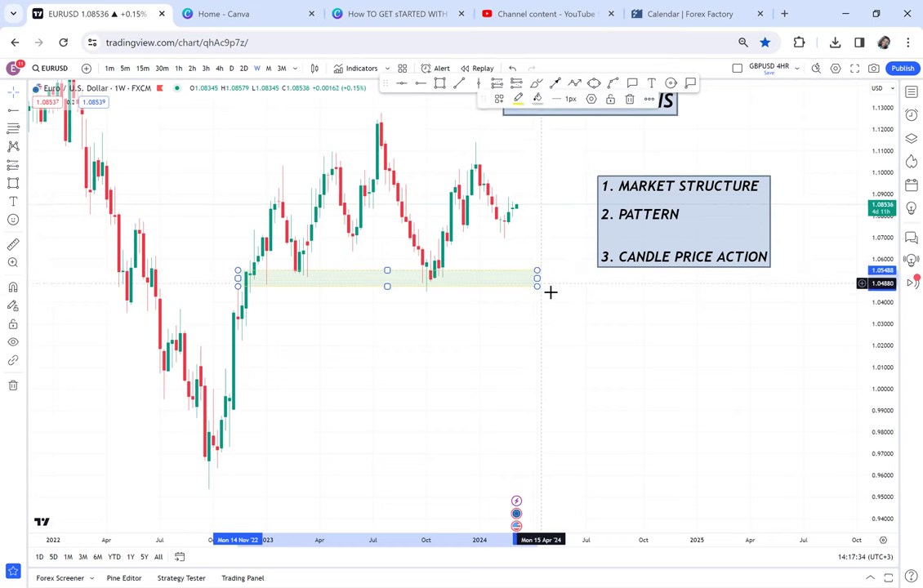
left_click(553, 295)
left_click_drag(546, 326, 552, 325)
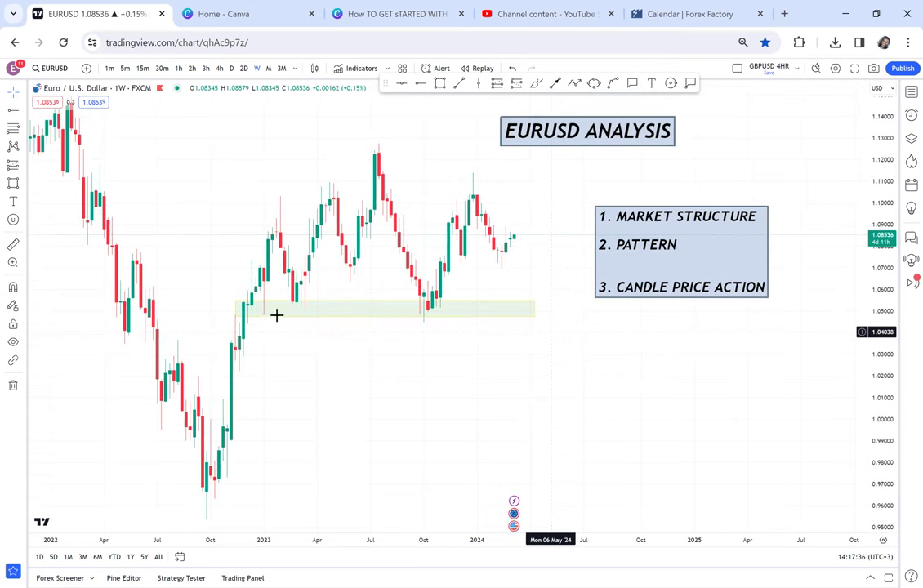
left_click(288, 303)
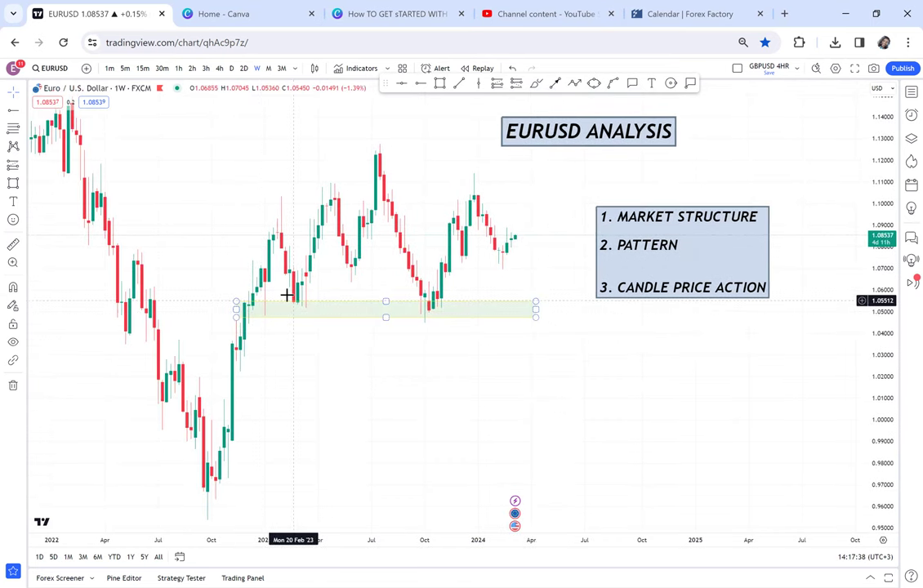
left_click(441, 110)
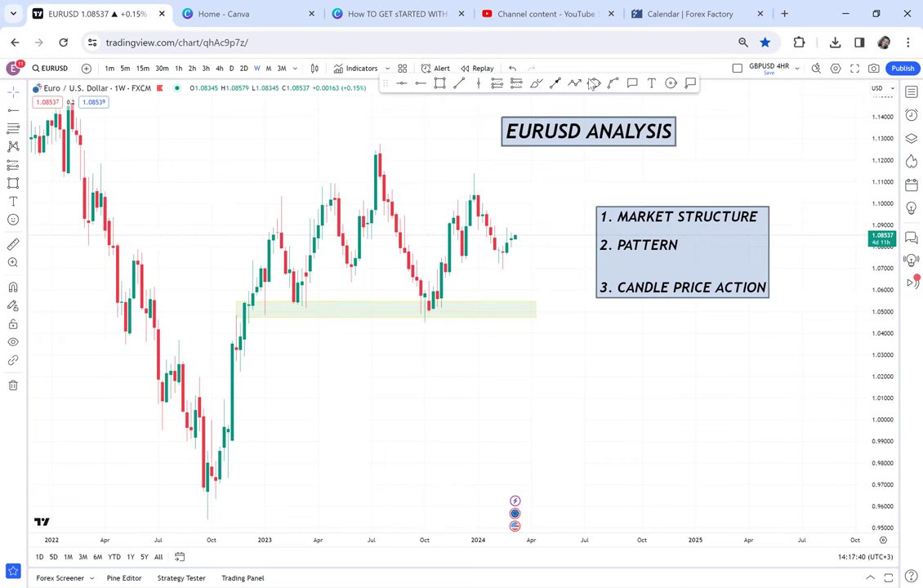
Step: Draw a small ellipse around the January 2023 candle low inside the support rectangle, at about 1.05
left_click(594, 84)
left_click(260, 310)
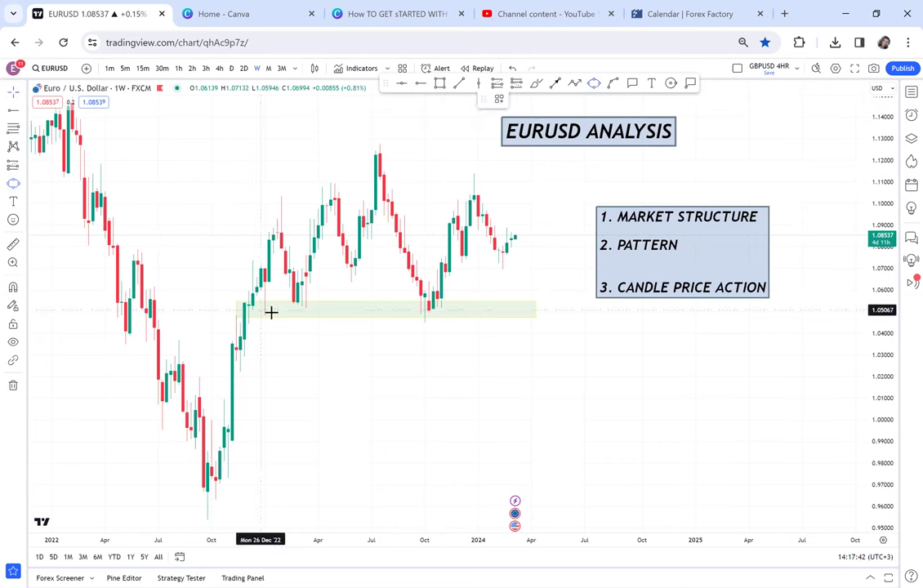
left_click(270, 320)
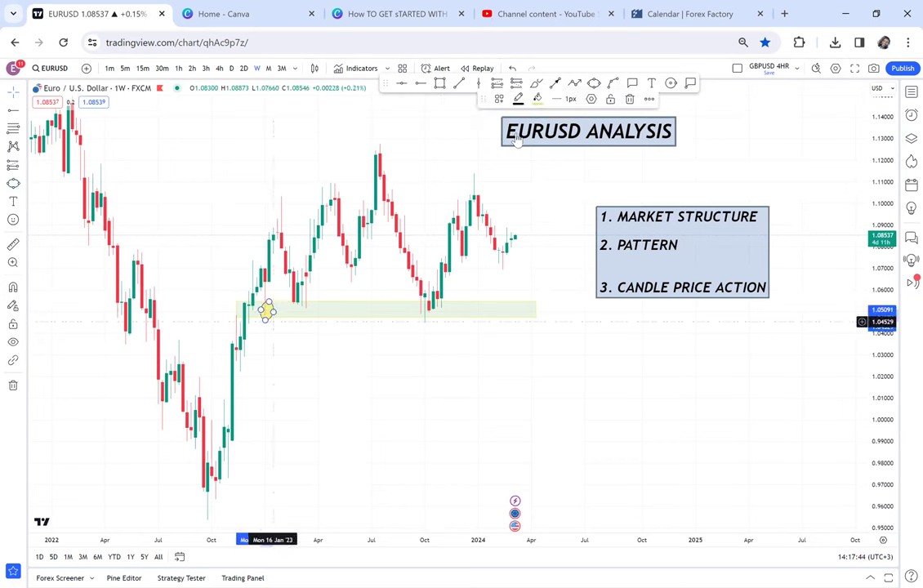
Step: Draw an ellipse around the March 2023 candle lows inside the support rectangle, at about 1.0528
left_click(595, 84)
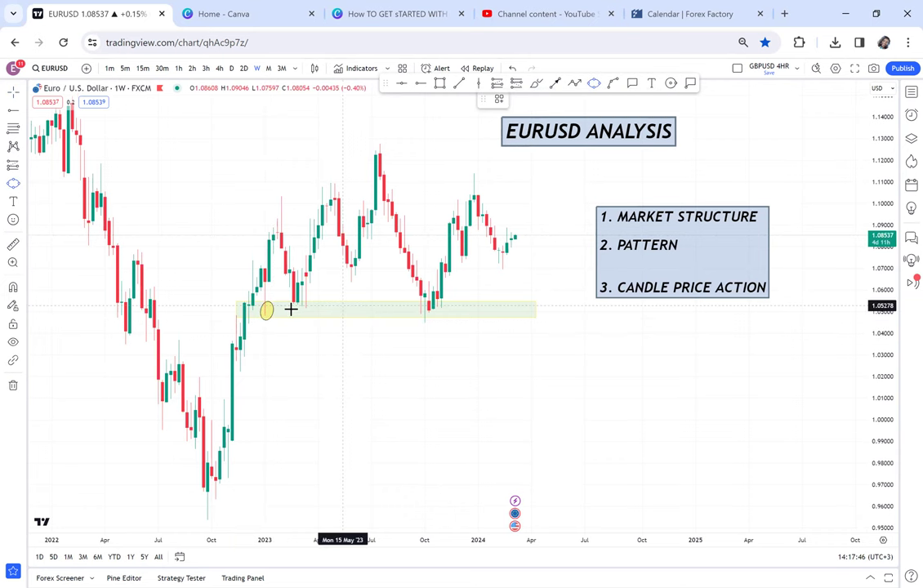
left_click(285, 309)
left_click(310, 302)
left_click(317, 311)
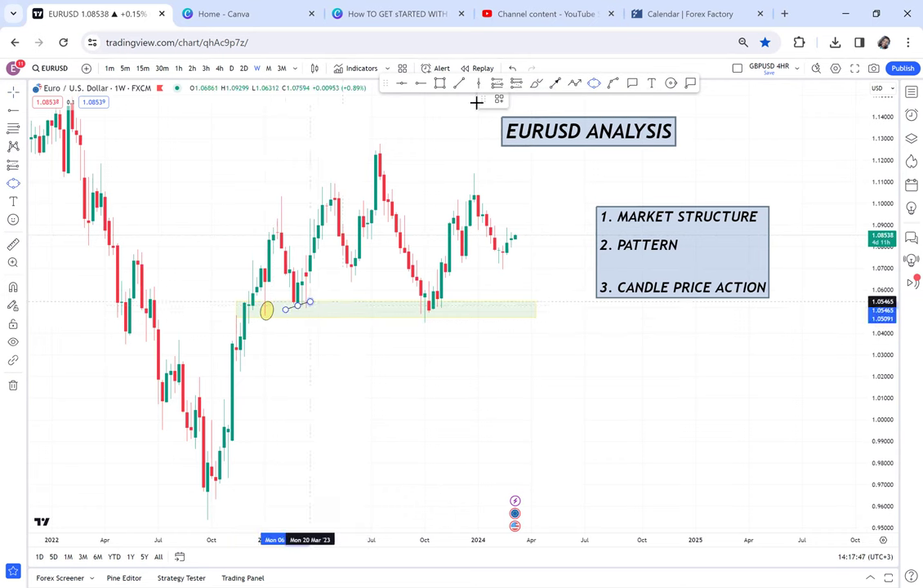
Step: Draw a red horizontal ray from 10 Oct 2022 at about 1.1038, across the early 2023 and January 2024 highs
left_click(421, 86)
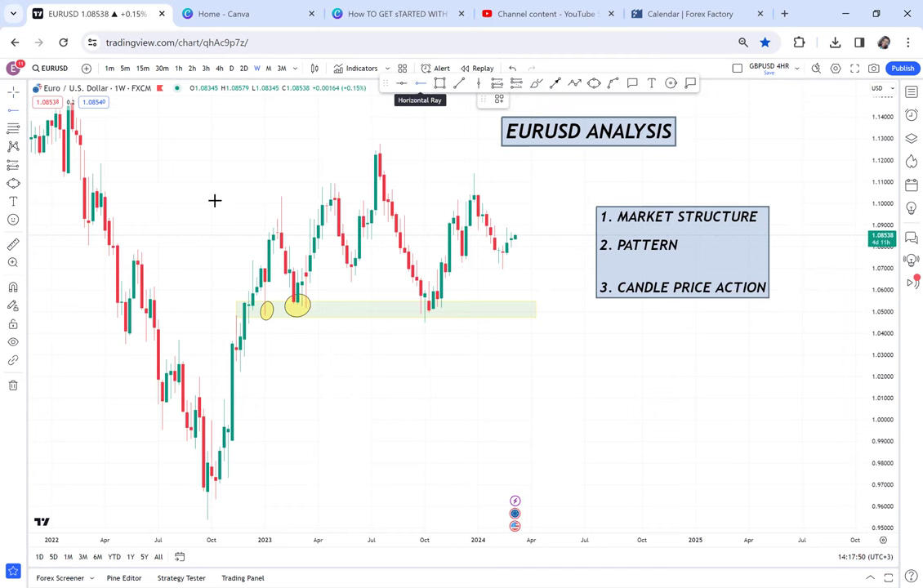
key("alt+j")
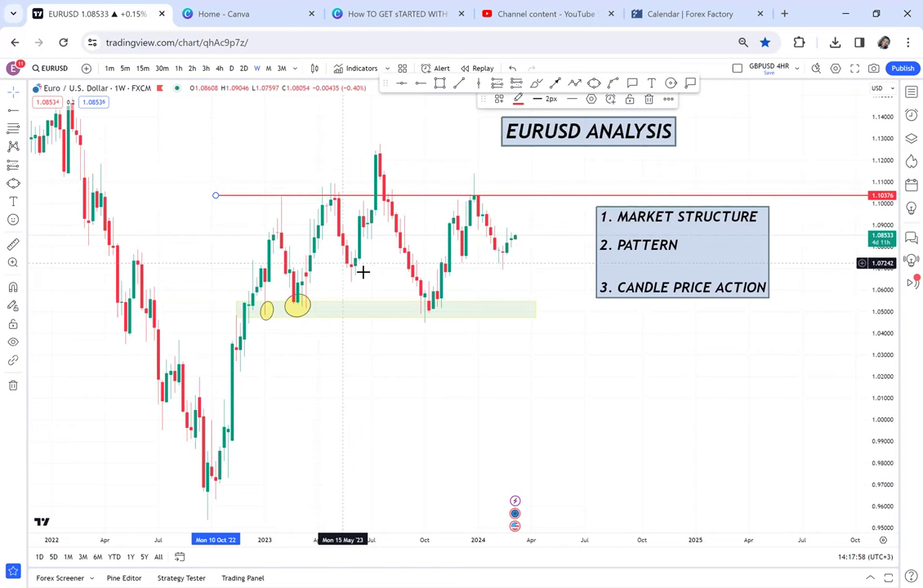
left_click_drag(362, 269, 378, 243)
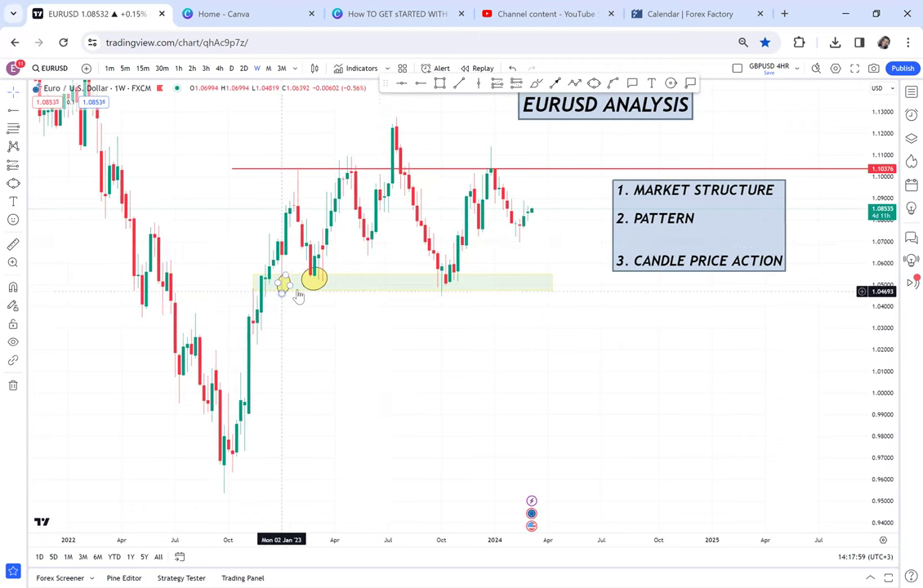
left_click(506, 243)
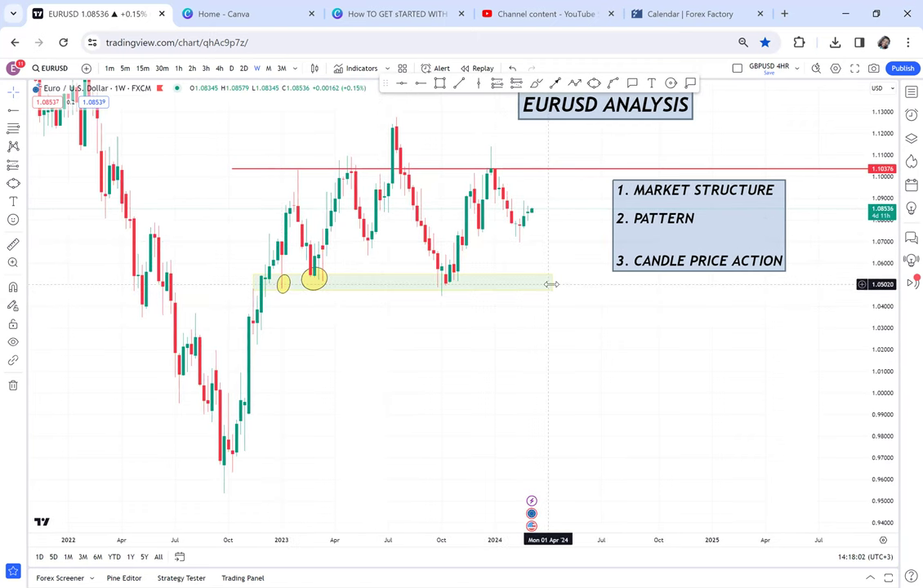
Step: Shorten the support rectangle so its far edge ends at 24 Apr 2023
left_click_drag(552, 283, 544, 284)
left_click_drag(344, 288, 347, 286)
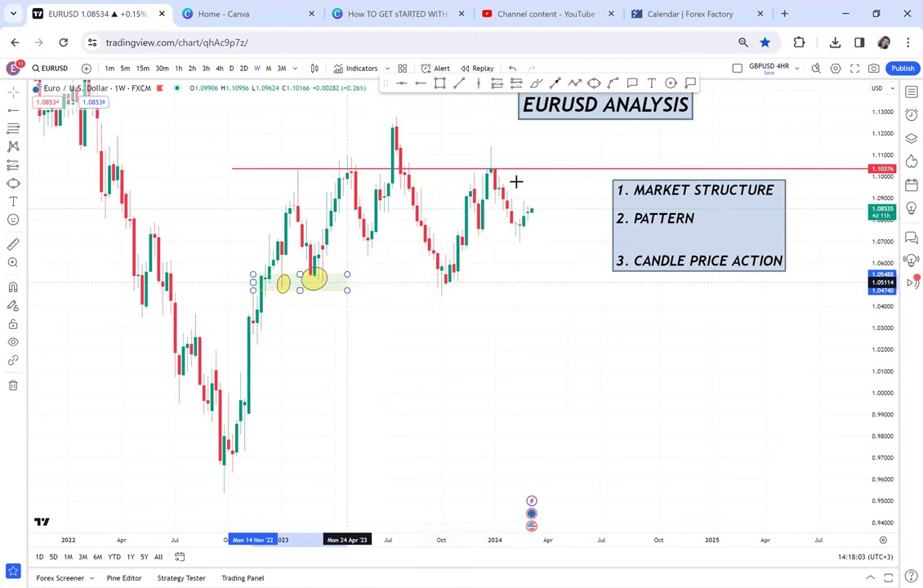
Step: Draw a second support rectangle from 6 Mar 2023 to 7 Aug 2023, between about 1.0670 and 1.0586
left_click(440, 84)
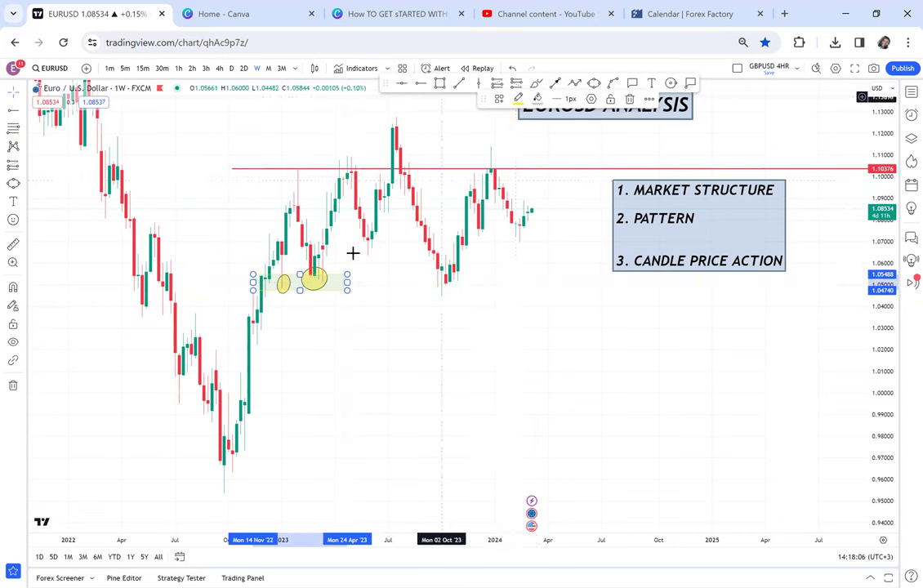
left_click(318, 247)
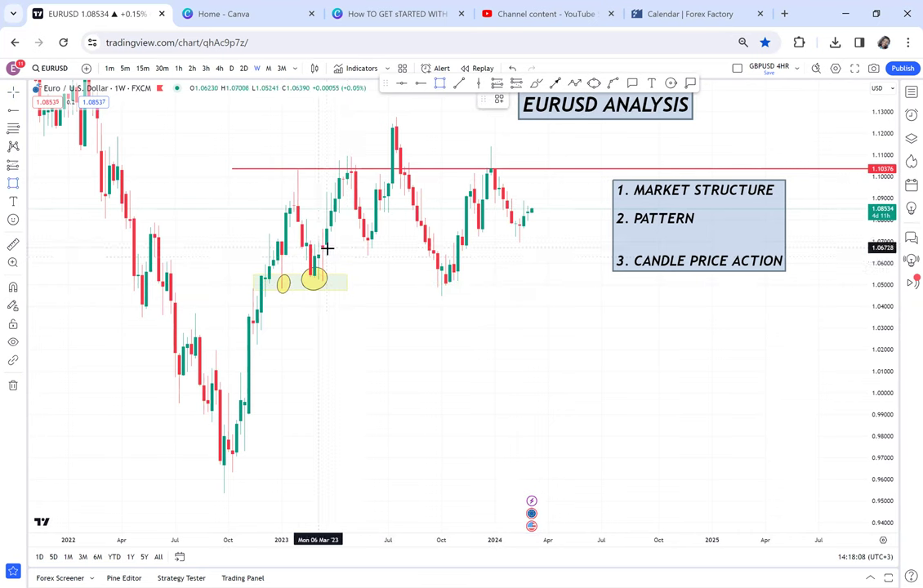
left_click(408, 266)
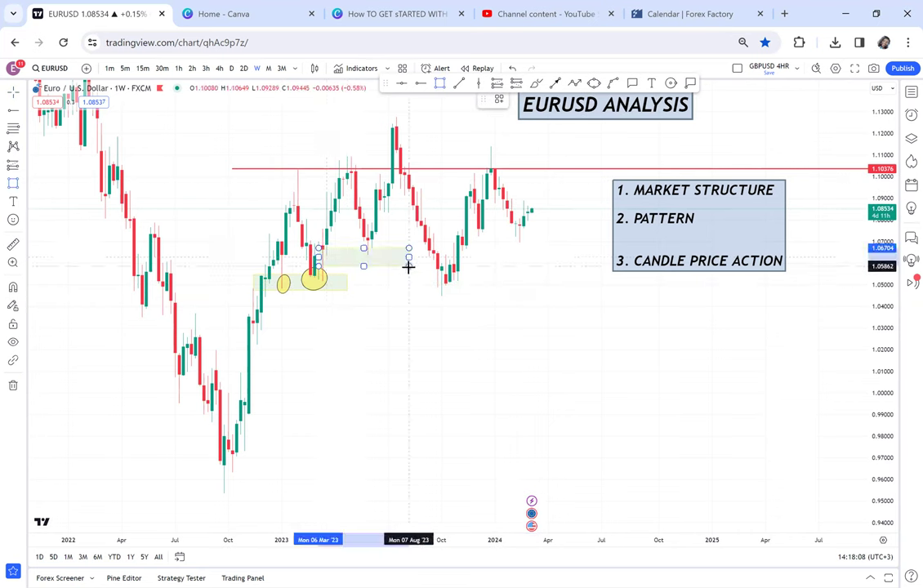
left_click(355, 241)
Step: Move the red horizontal ray to start at 2 Jan 2023 at about 1.1096, along the spring 2023 high
left_click_drag(235, 173, 283, 157)
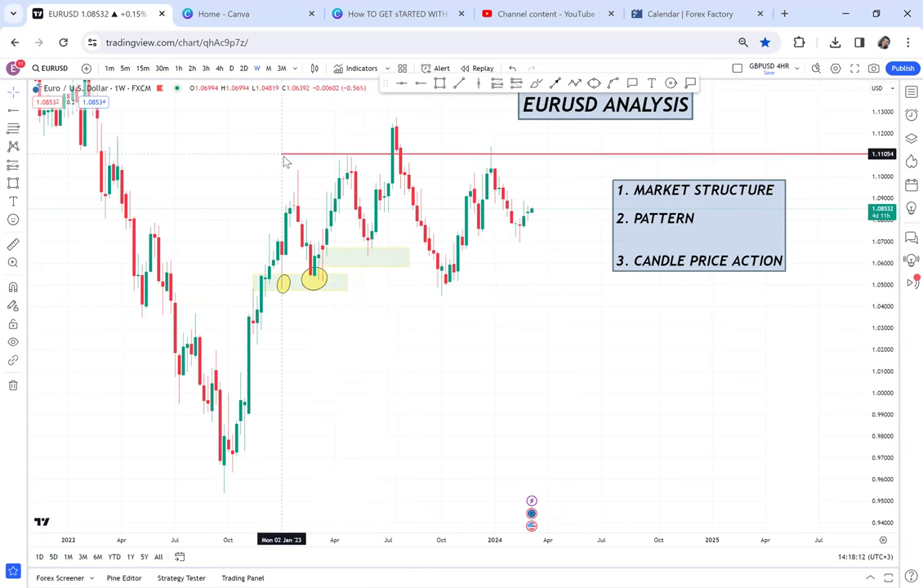
left_click(385, 154)
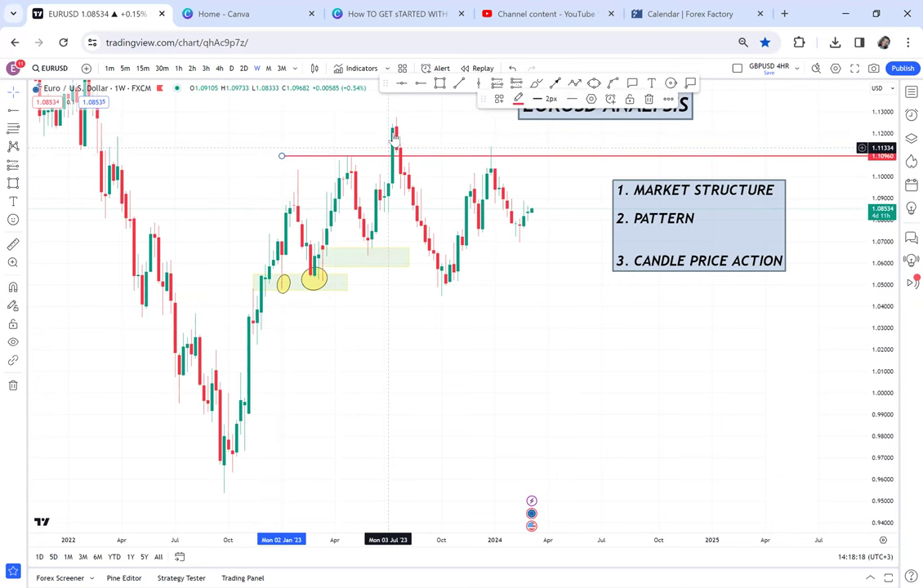
left_click(430, 142)
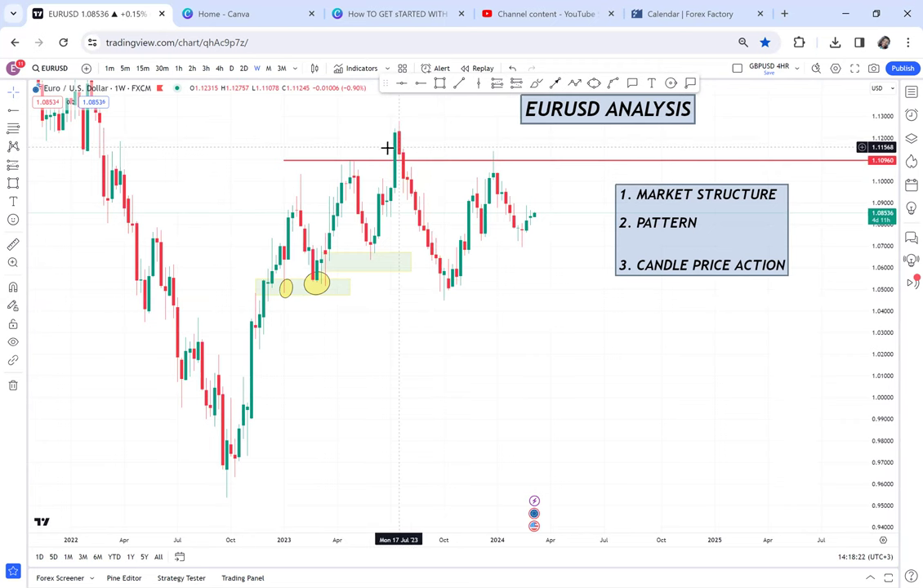
left_click_drag(437, 155, 437, 161)
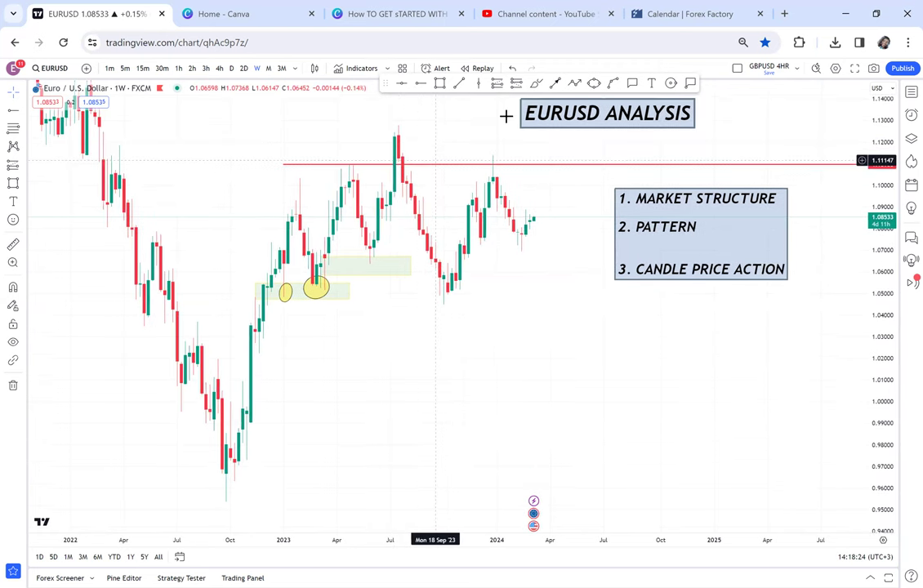
Step: Add a callout reading "BWA" at about 1.1215, pointing to the breakout candle just before the July 2023 high
left_click(631, 83)
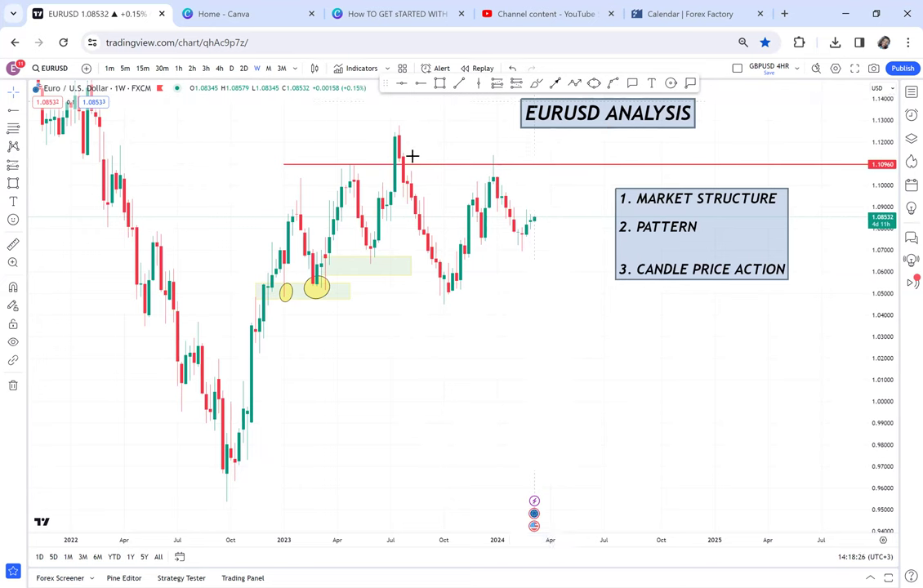
left_click(340, 139)
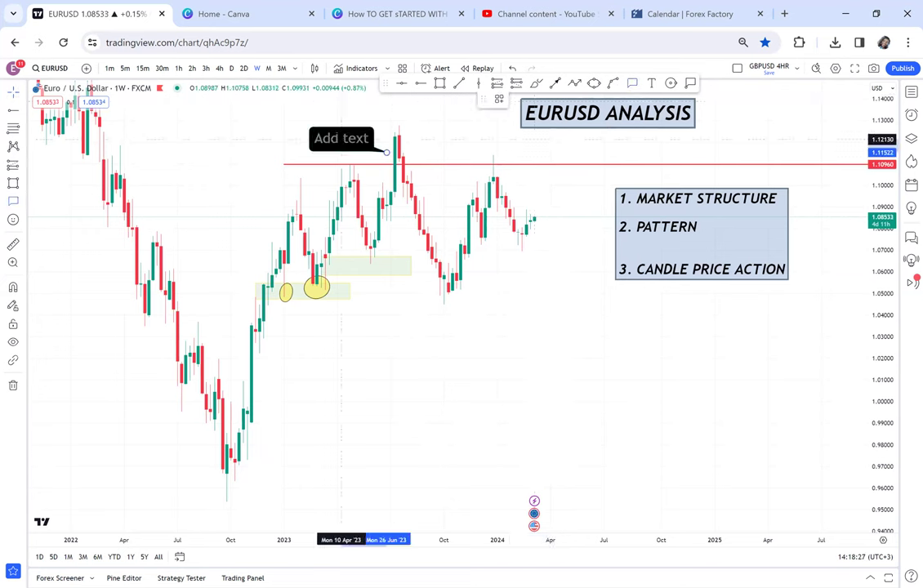
left_click(336, 137)
type("BVA")
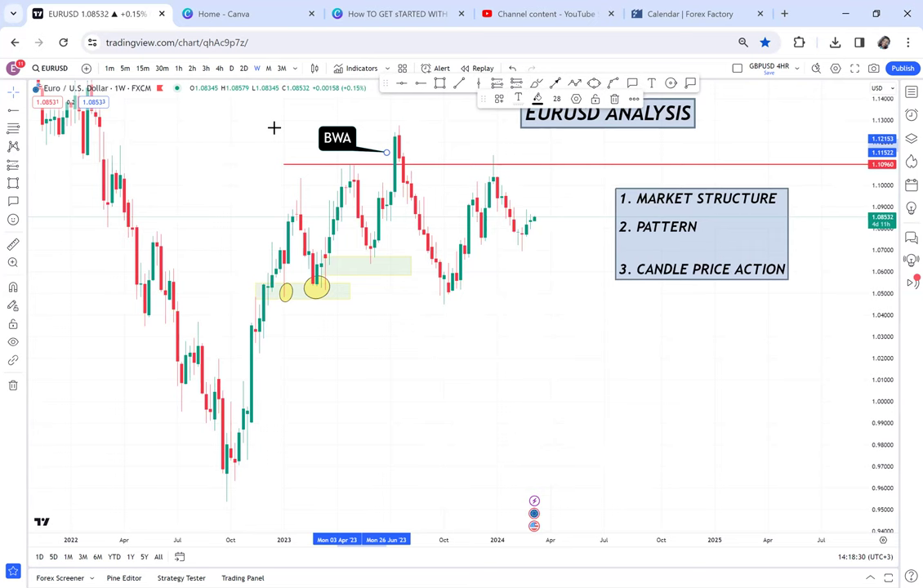
left_click(274, 127)
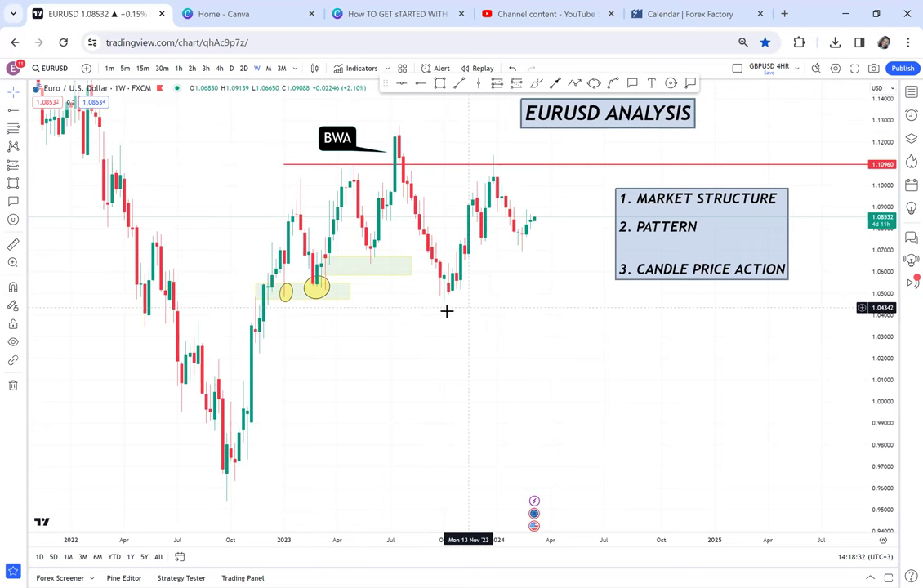
Step: Extend the lower support rectangle to 8 Apr 2024
left_click_drag(446, 311, 427, 307)
left_click_drag(333, 287, 536, 285)
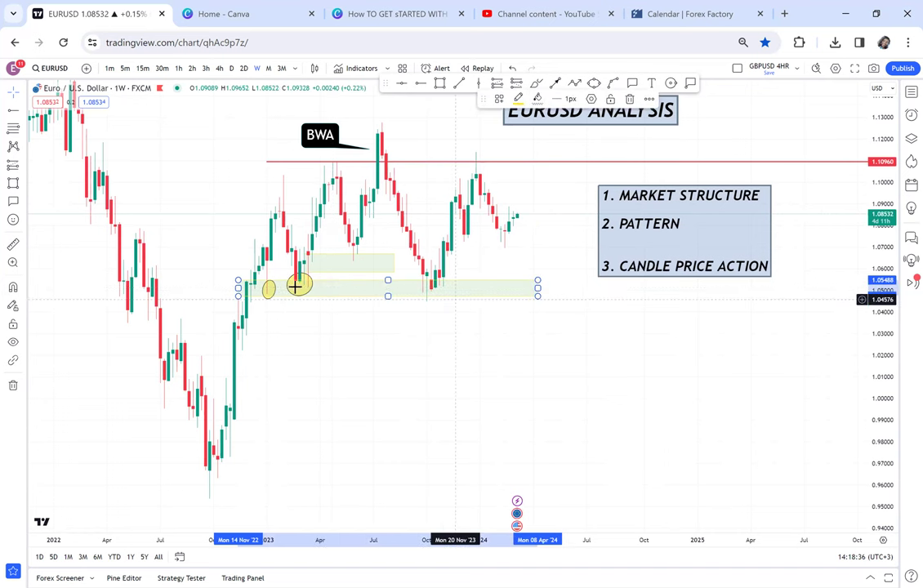
Step: Draw an ellipse around the October 2023 candle lows inside the lower support rectangle, at about 1.05
left_click(594, 84)
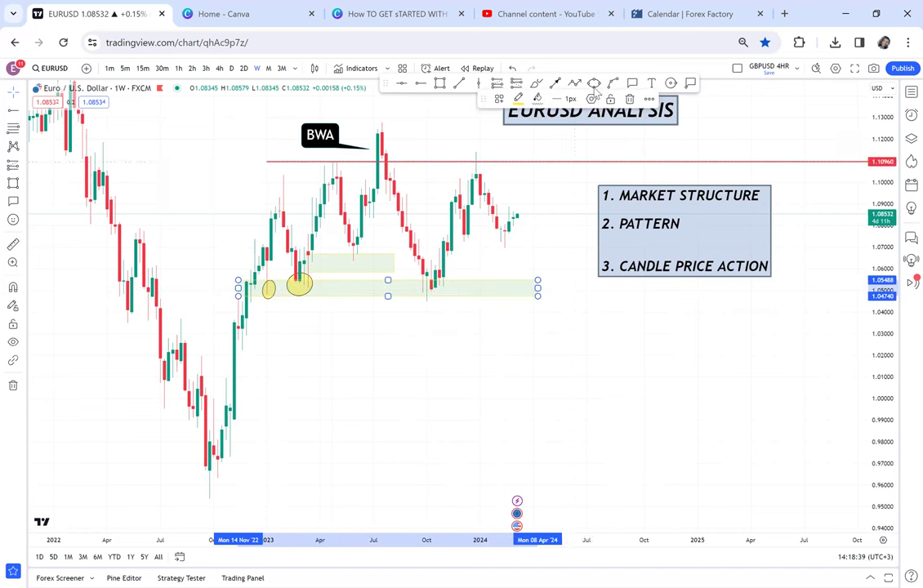
left_click(417, 294)
left_click(448, 293)
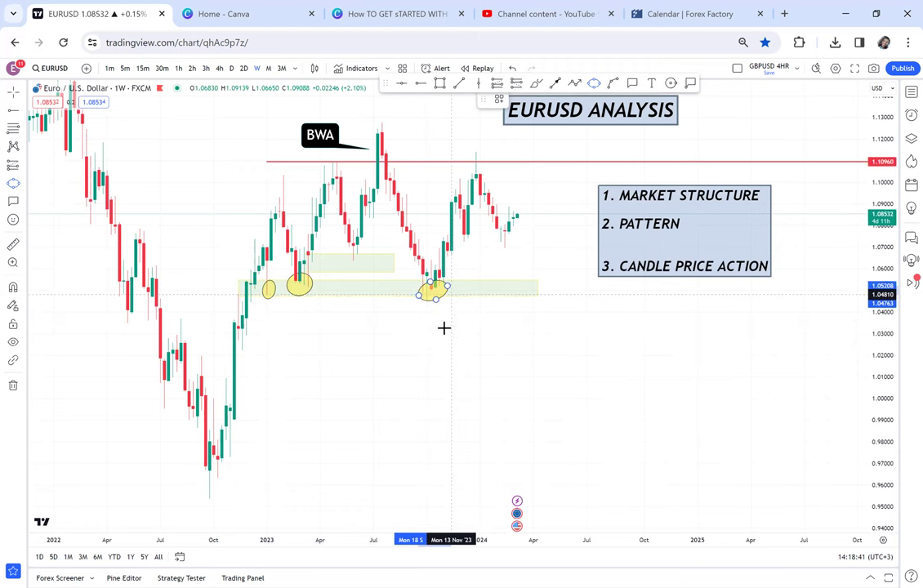
left_click_drag(434, 224, 428, 255)
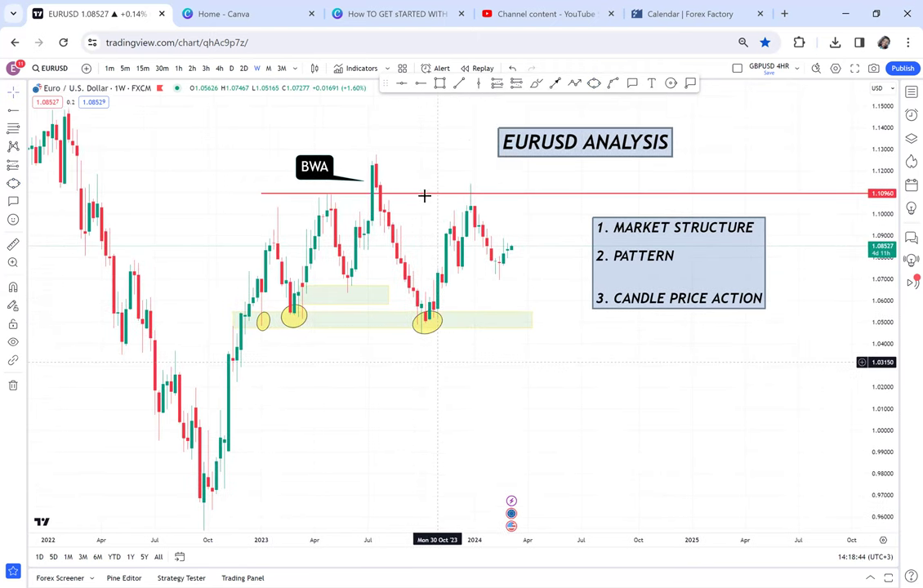
Step: Move the red horizontal ray up to the July 2023 high at about 1.1278, starting at 28 Nov 2022
left_click_drag(429, 196, 406, 155)
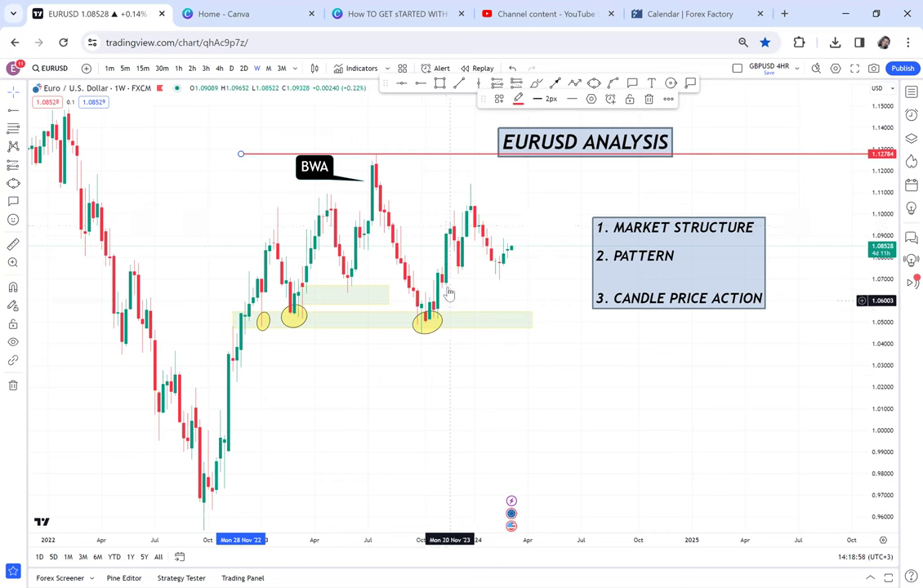
left_click(487, 286)
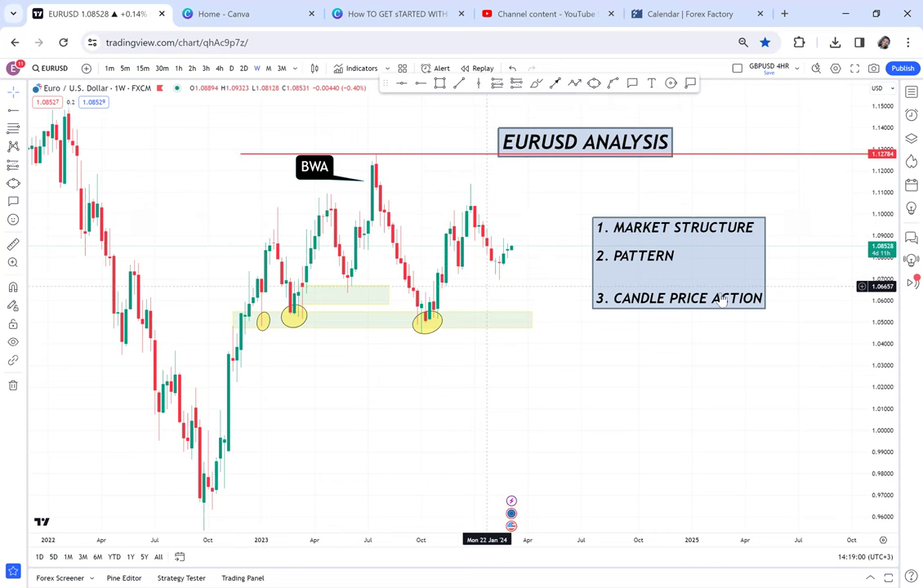
Step: Draw a second red horizontal ray from 25 Sep 2023 at about 1.07, along the February 2024 low
left_click_drag(738, 300, 703, 295)
left_click_drag(880, 412, 859, 315)
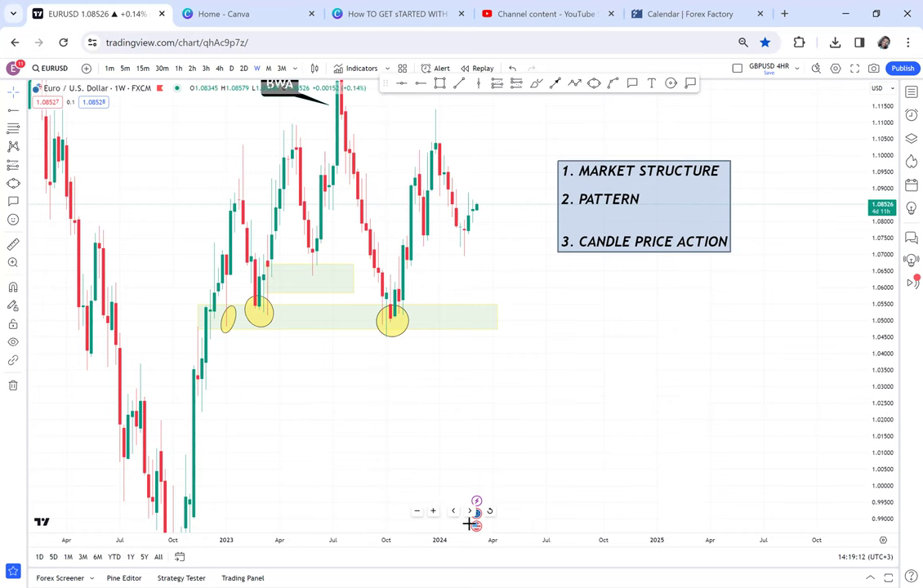
scroll(493, 382, "up", 2)
left_click_drag(492, 381, 532, 439)
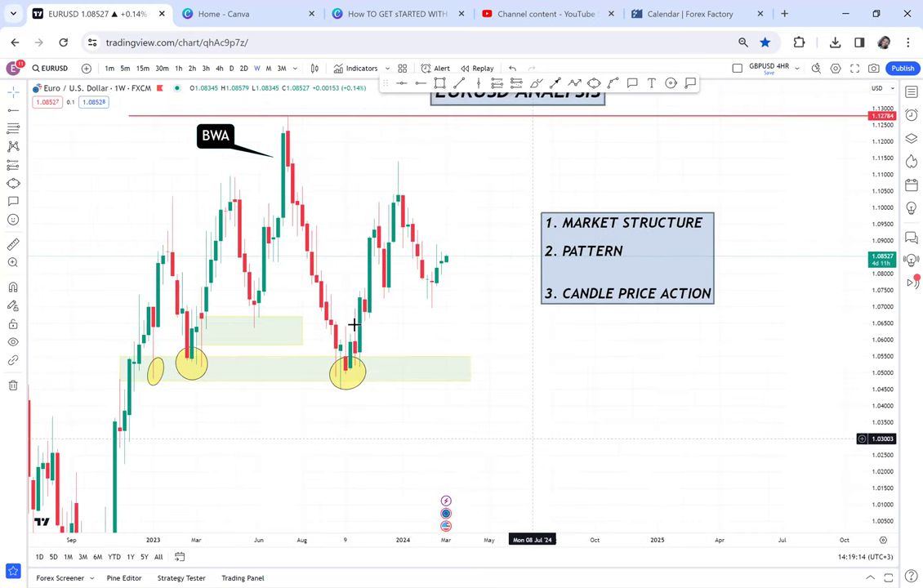
left_click(420, 83)
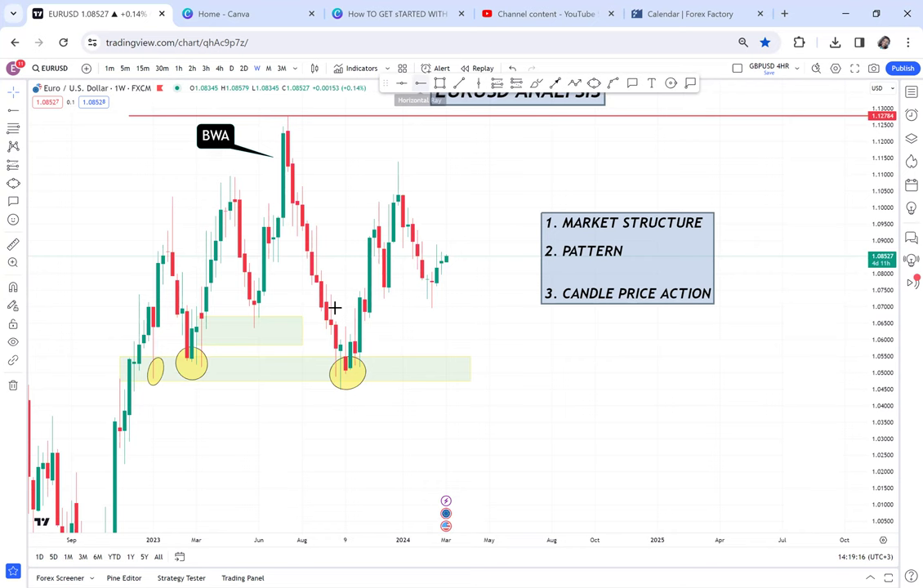
left_click(335, 307)
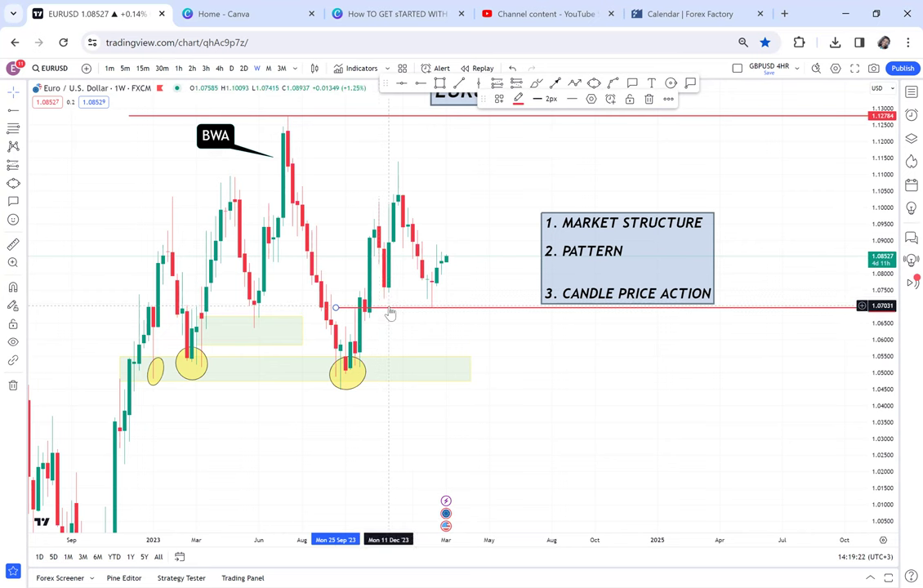
Step: Move the lower red horizontal ray to 1.0723, starting at 9 Oct 2023, beneath the December 2023 low
left_click_drag(389, 308, 394, 295)
left_click_drag(394, 211, 402, 199)
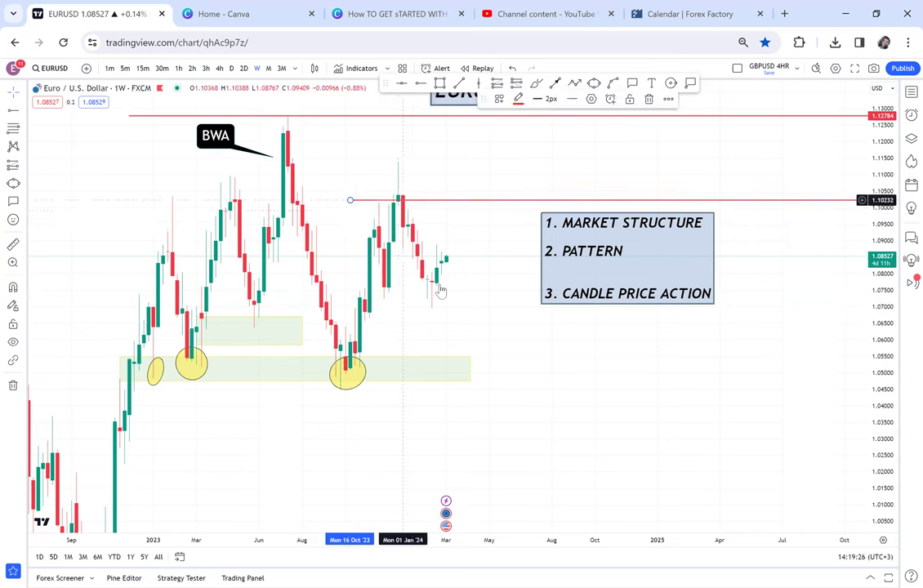
left_click_drag(456, 206, 449, 307)
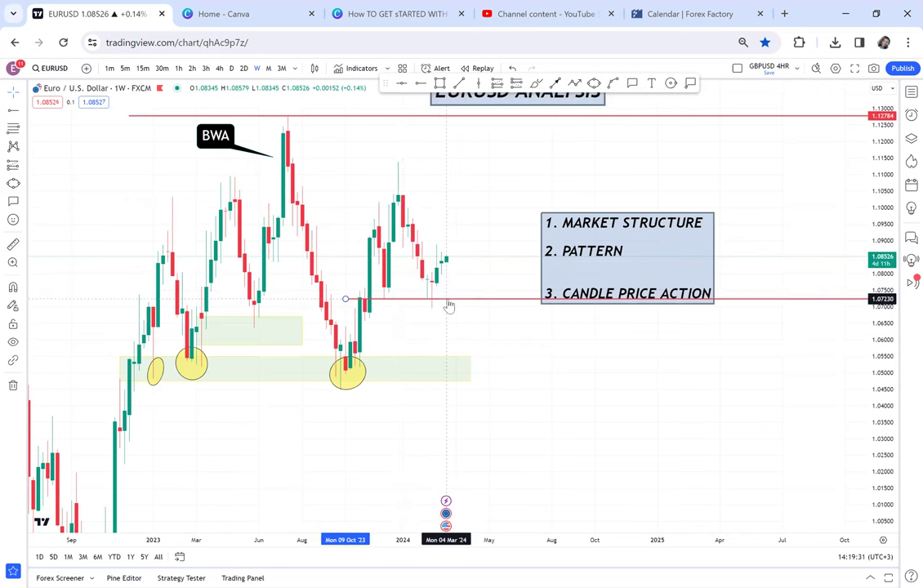
Step: Move the analysis checklist box up and away from the price candles, to 23 Sep 2024 at about 1.1132
left_click(600, 343)
left_click_drag(623, 269, 669, 222)
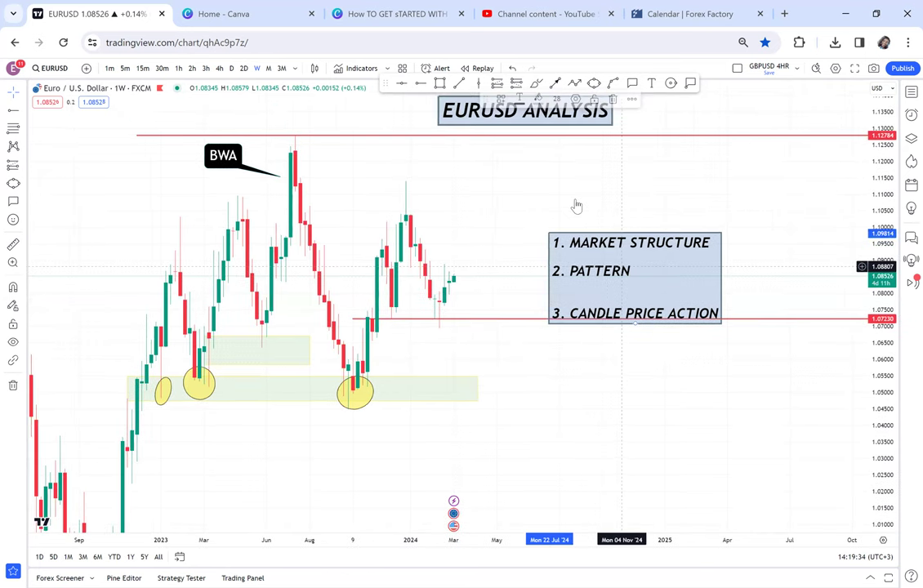
Step: Draw a support rectangle over the December 2023 and February 2024 lows, between about 1.0767 and 1.0723
left_click(441, 84)
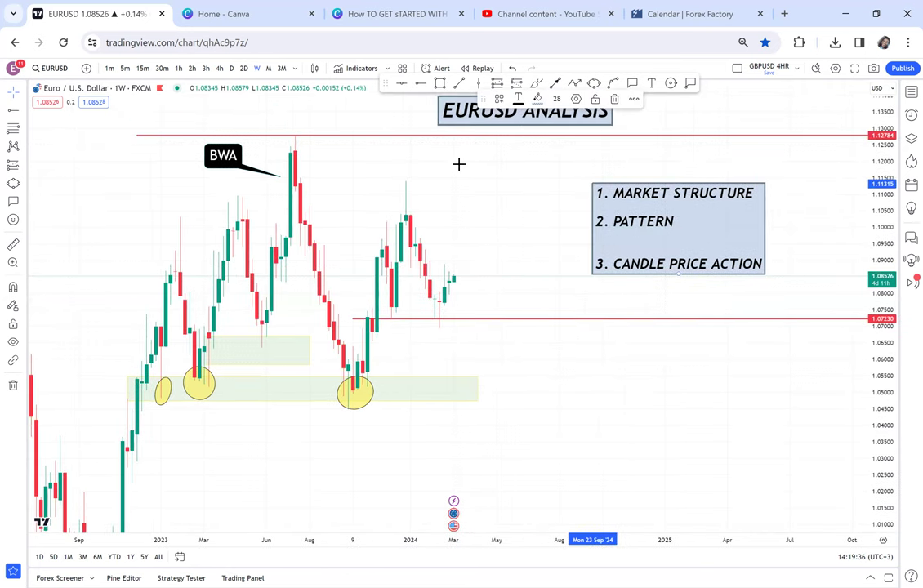
left_click_drag(382, 305, 472, 318)
left_click_drag(501, 238, 477, 318)
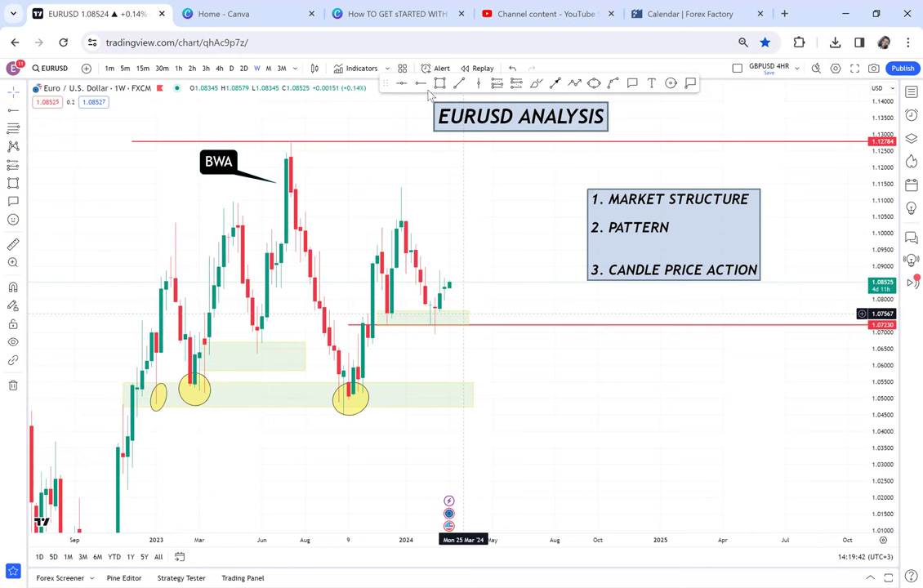
Step: Add a green horizontal line across the chart at 1.11427, near the December 2023 high
left_click(405, 85)
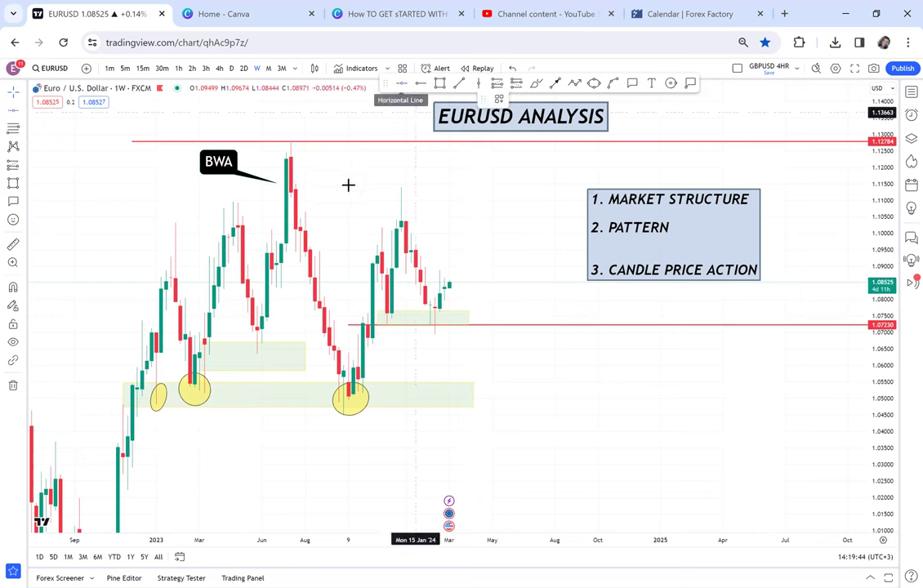
left_click(348, 186)
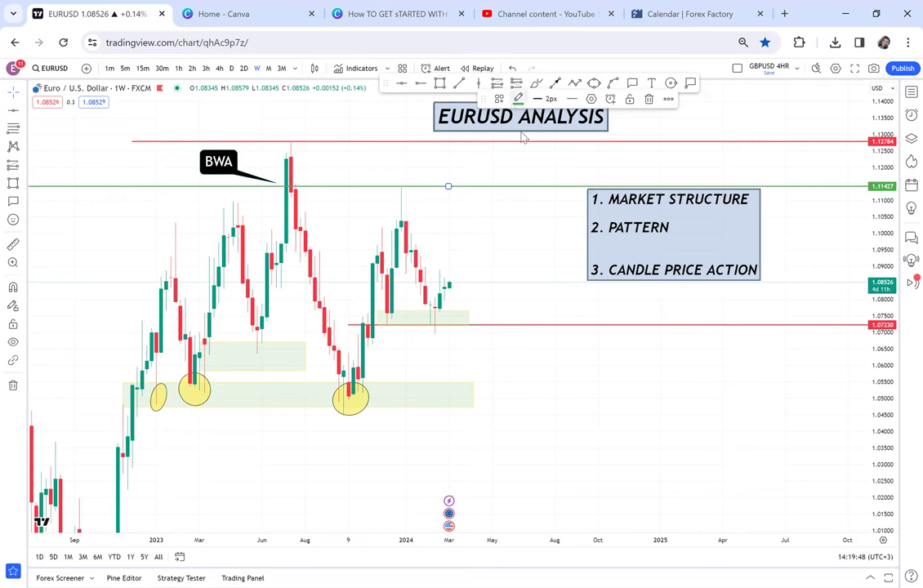
Step: Change the colour of the horizontal line at 1.11427 to red
left_click(518, 98)
left_click(523, 132)
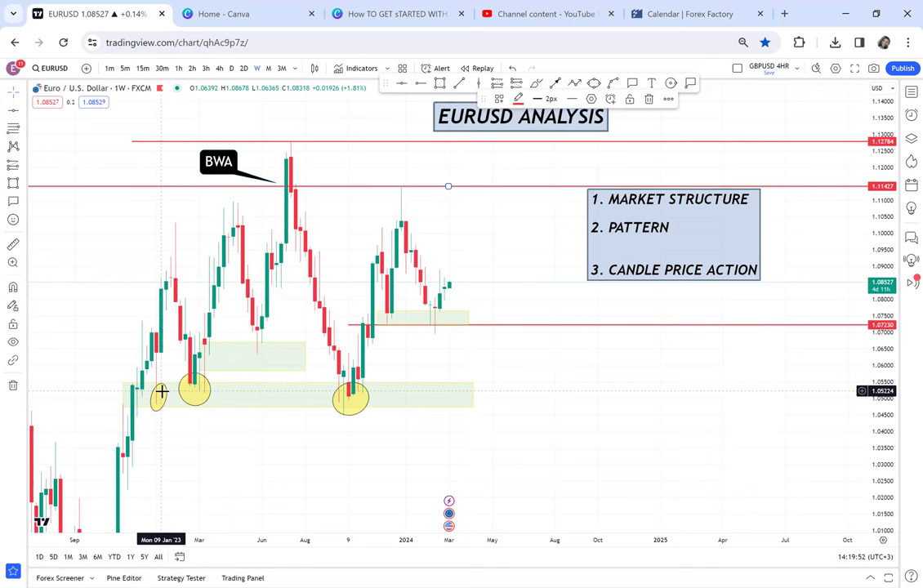
left_click(389, 387)
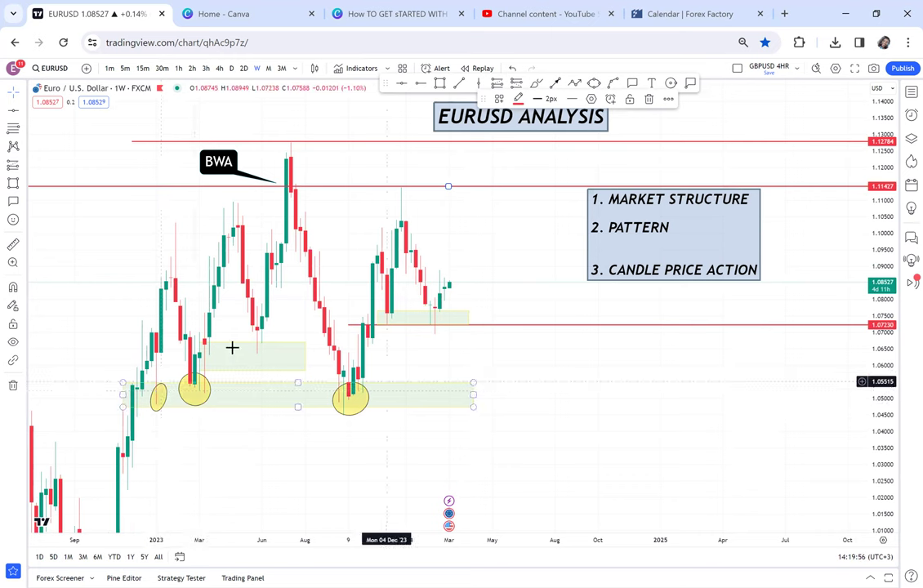
key("Escape")
Step: Measure the range between the 1.0723 and 1.11427 levels and add a green horizontal line at its midpoint, 1.09344
left_click(12, 245)
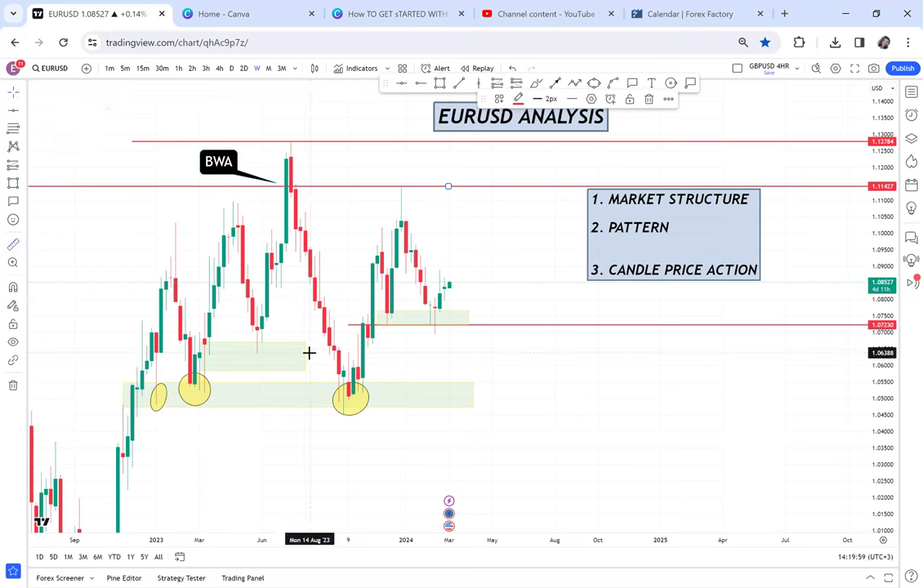
left_click(349, 324)
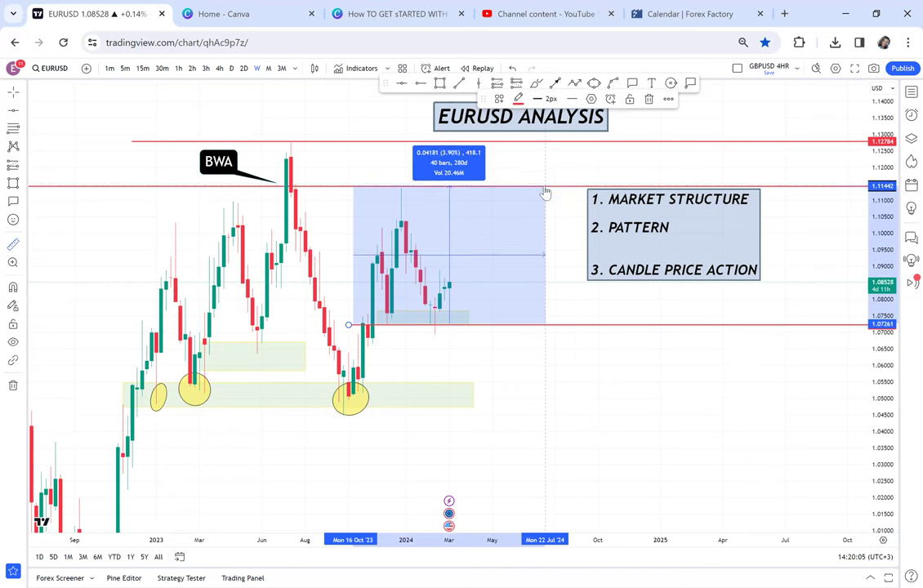
left_click(546, 187)
left_click(401, 85)
left_click(447, 255)
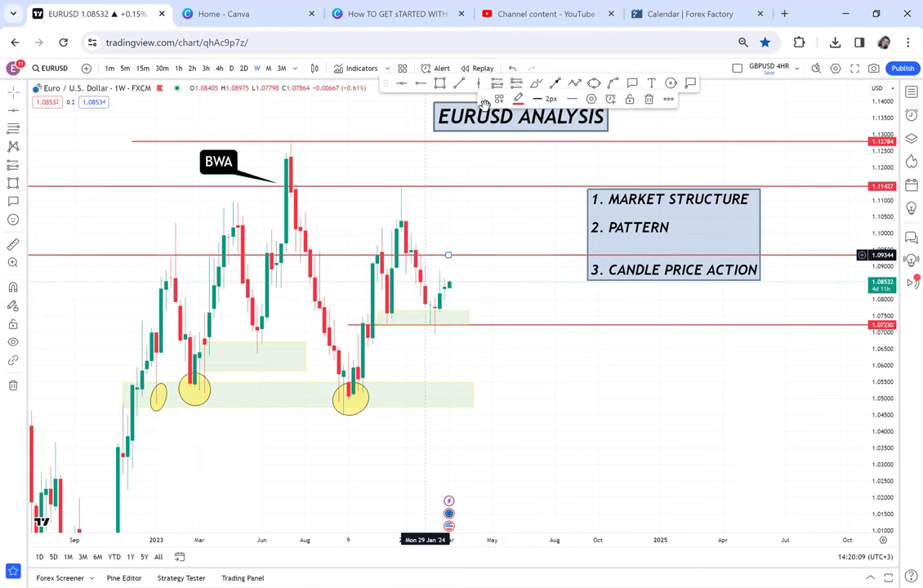
left_click(517, 98)
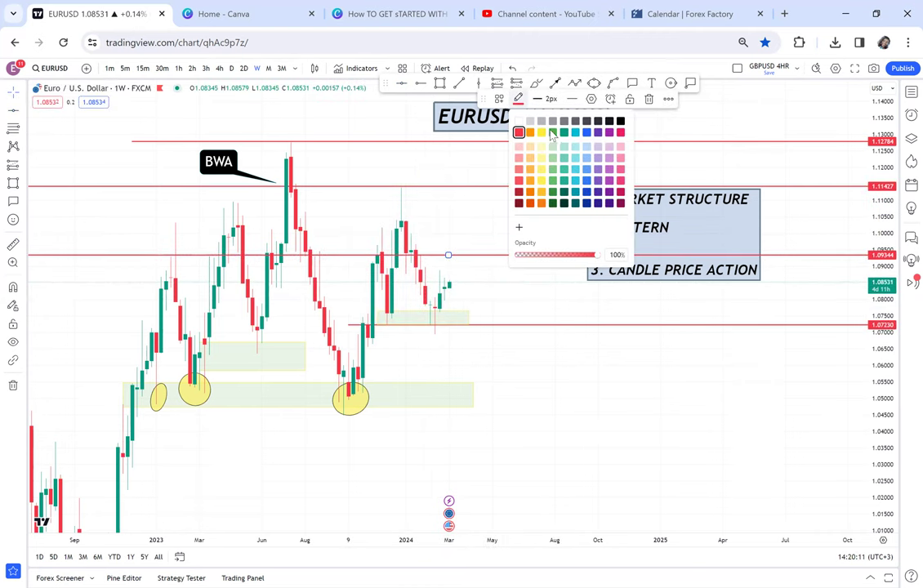
left_click(552, 132)
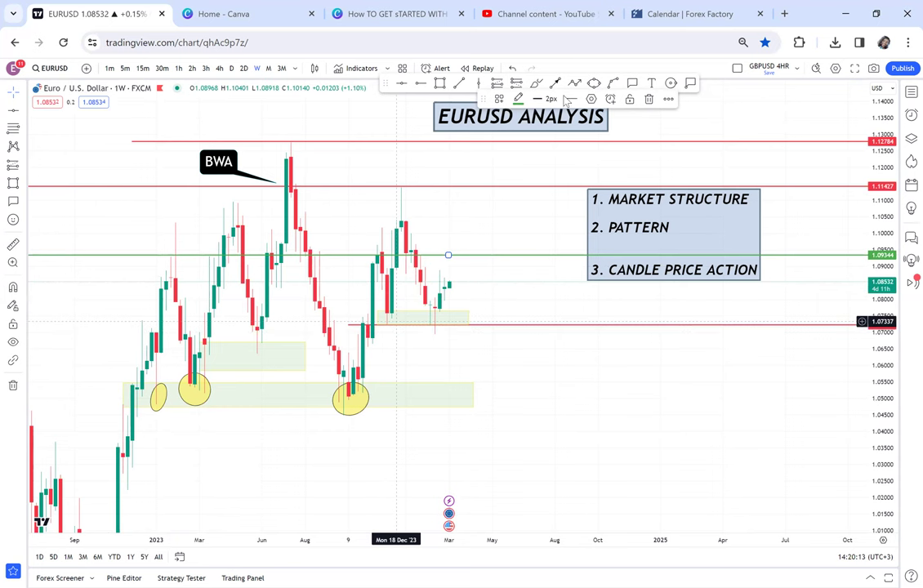
Step: Circle the December 2023 and February 2024 lows in the upper support zone with two yellow ellipses
left_click(594, 84)
left_click(370, 330)
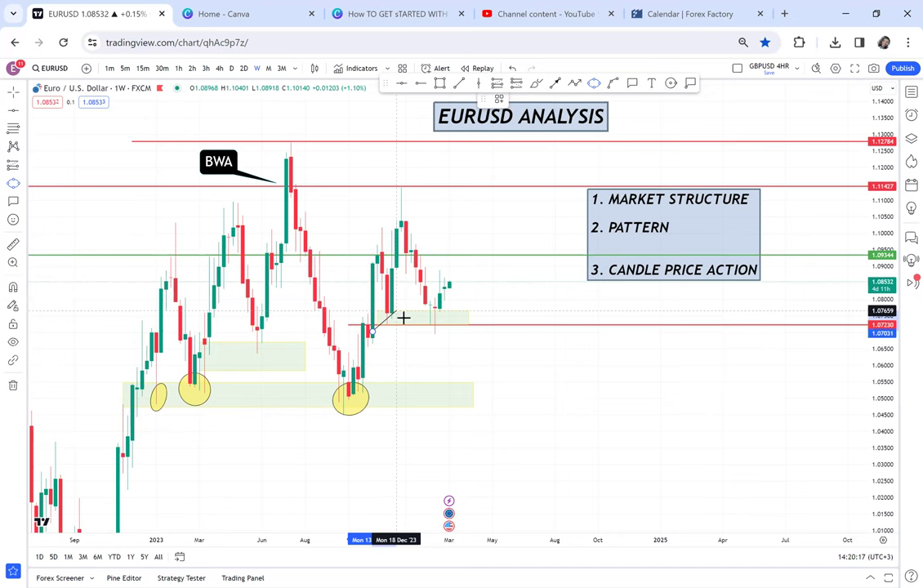
left_click(403, 317)
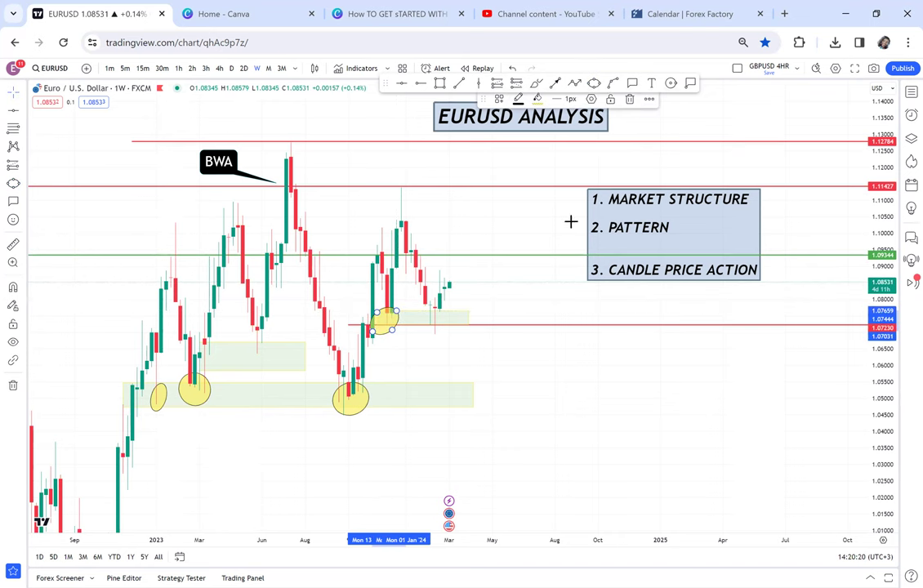
left_click(594, 82)
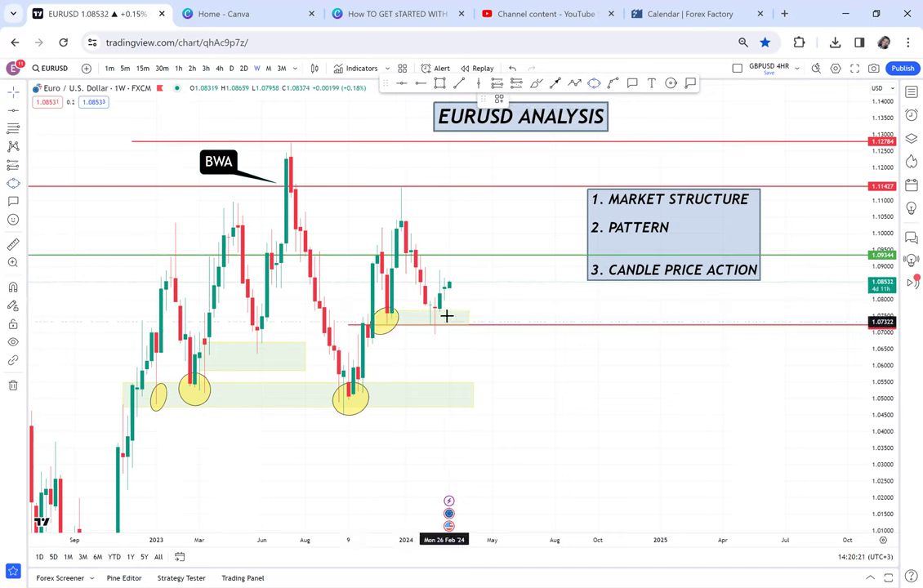
left_click(424, 321)
left_click(450, 322)
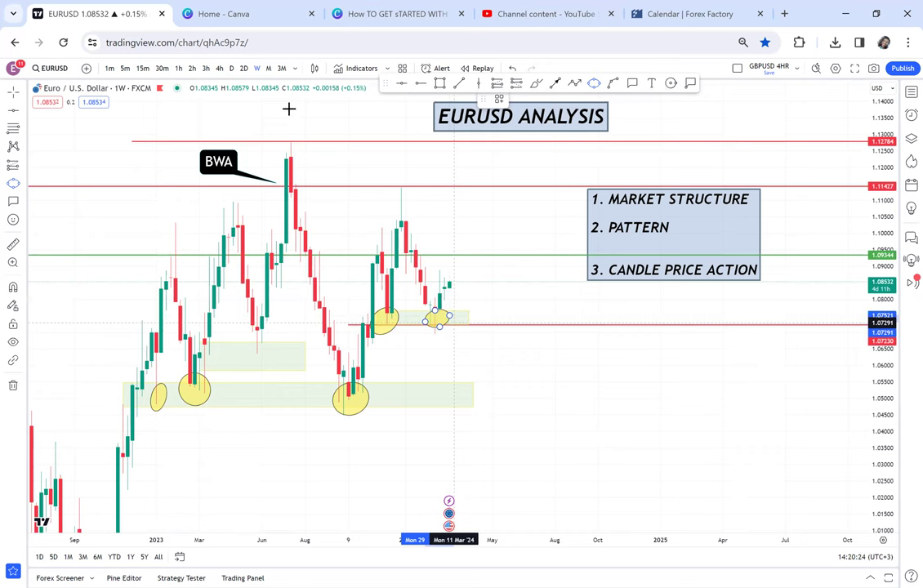
Step: Examine the marked levels and zones on the monthly timeframe, and return to the weekly timeframe
left_click(269, 70)
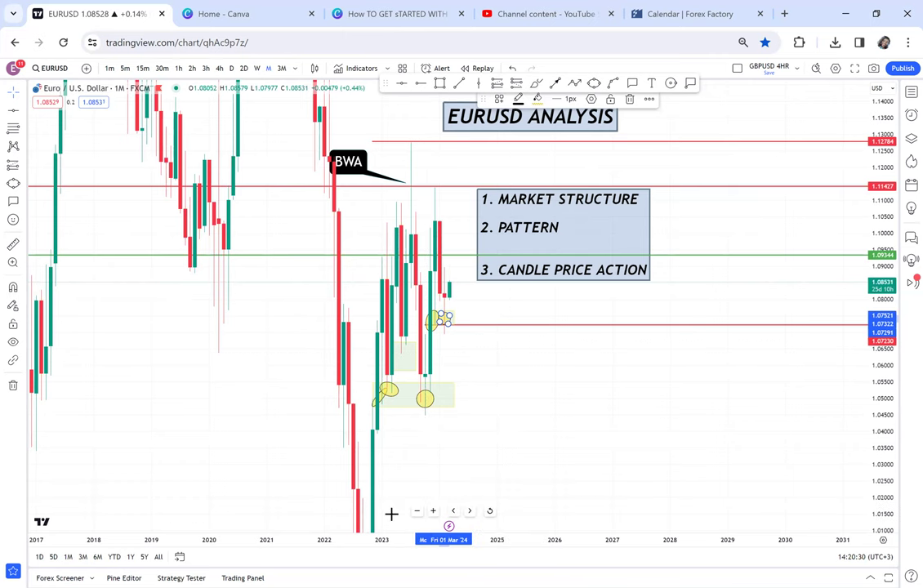
scroll(384, 490, "up", 3)
left_click_drag(461, 406, 550, 419)
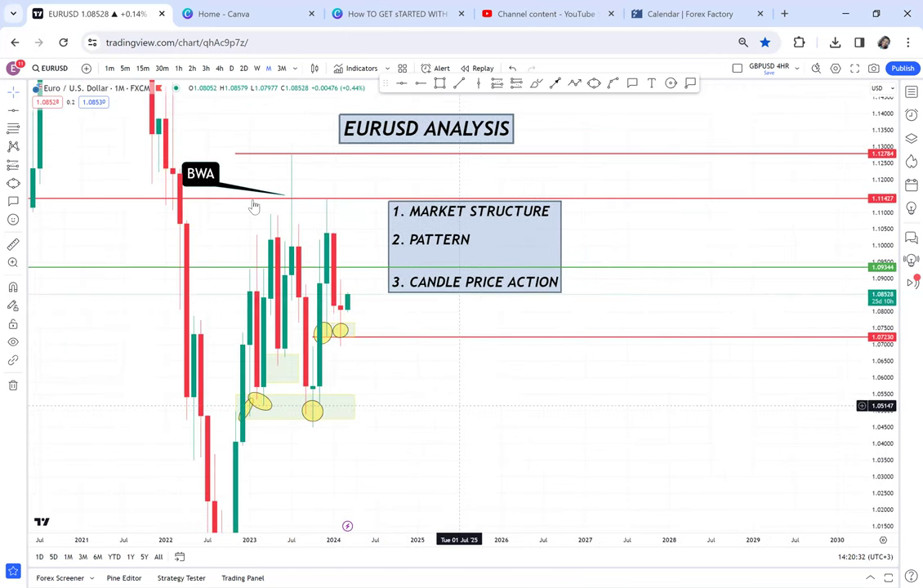
left_click(257, 69)
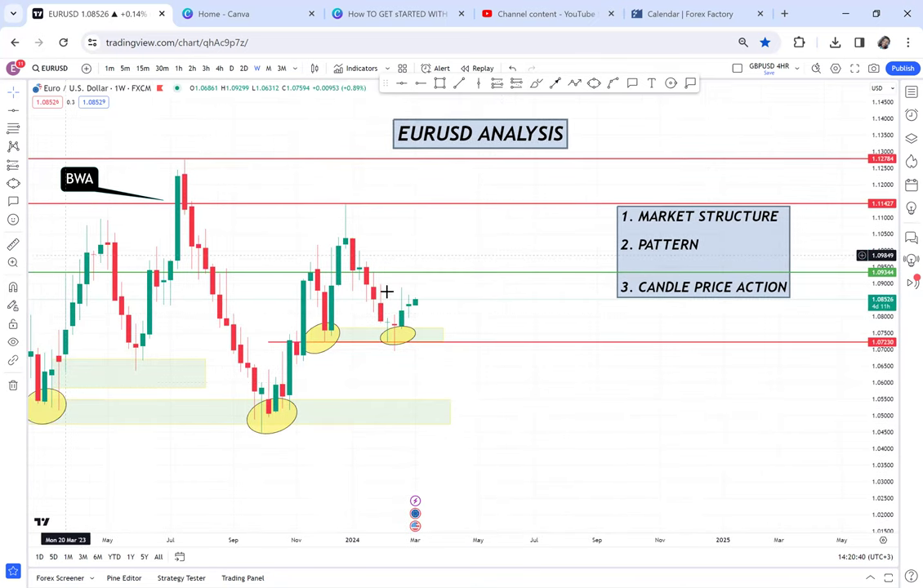
Step: Measure the price distance from the latest weekly candle up to the red 1.11427 line
left_click(15, 245)
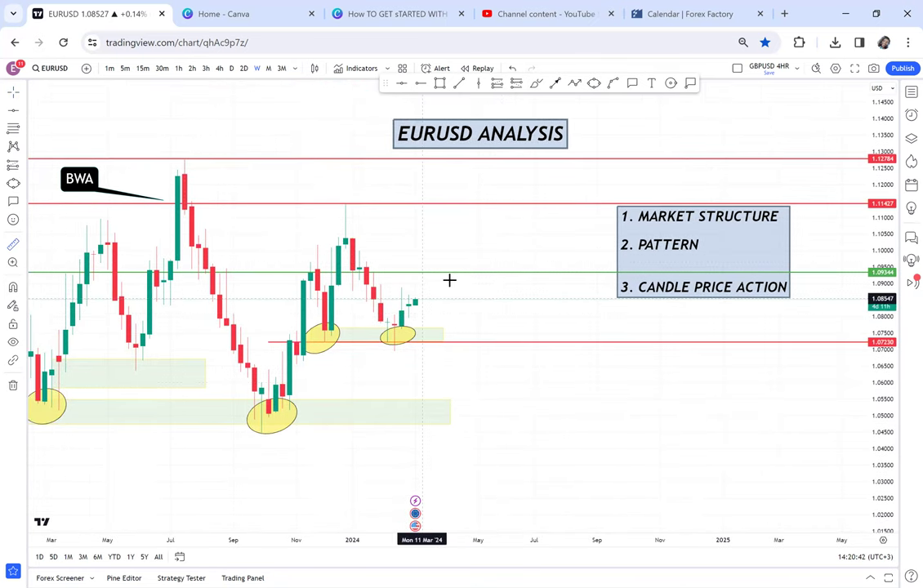
left_click(423, 299)
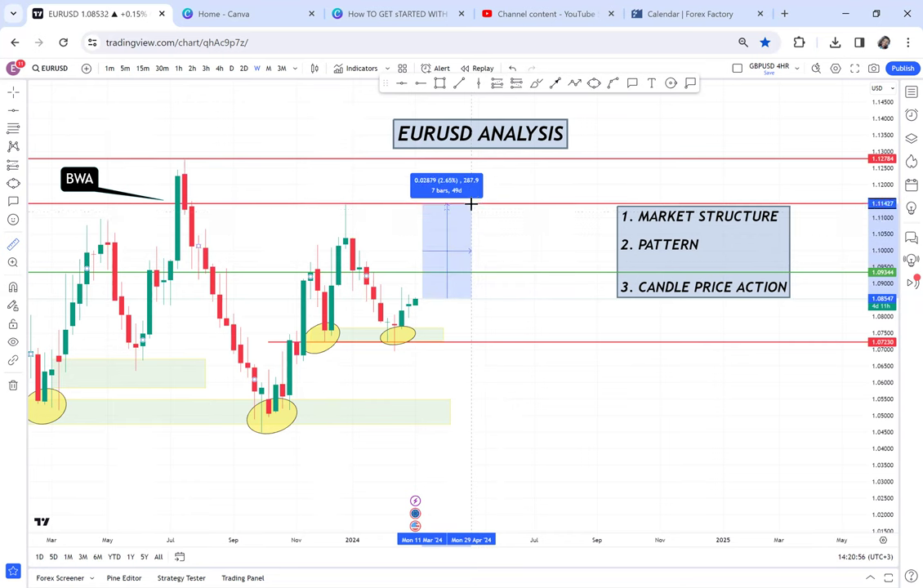
left_click(471, 205)
left_click(500, 245)
Step: Draw a black arrow from about 1.0954 on 1 Apr 2024 down to the latest candle, at about 1.0871 on 4 Mar 2024
left_click_drag(369, 228, 406, 232)
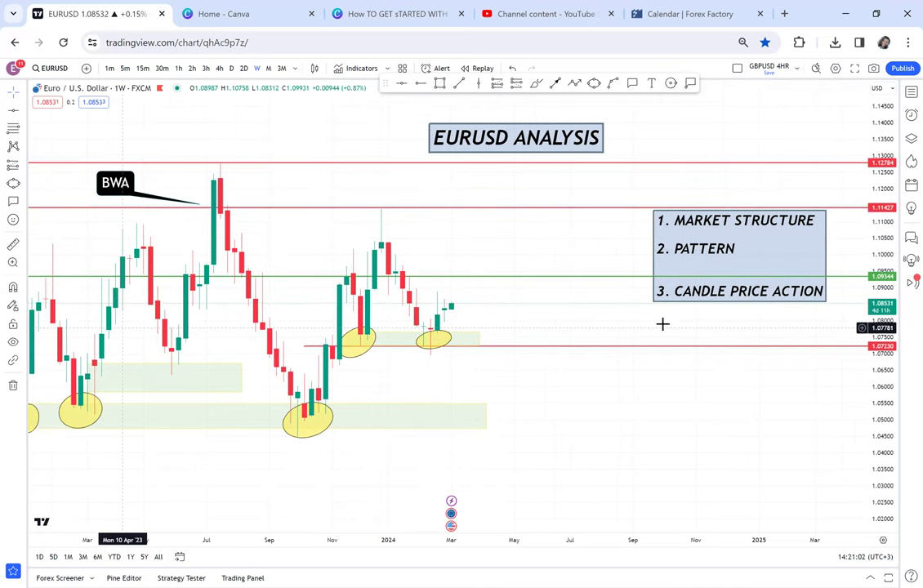
left_click_drag(883, 396, 872, 331)
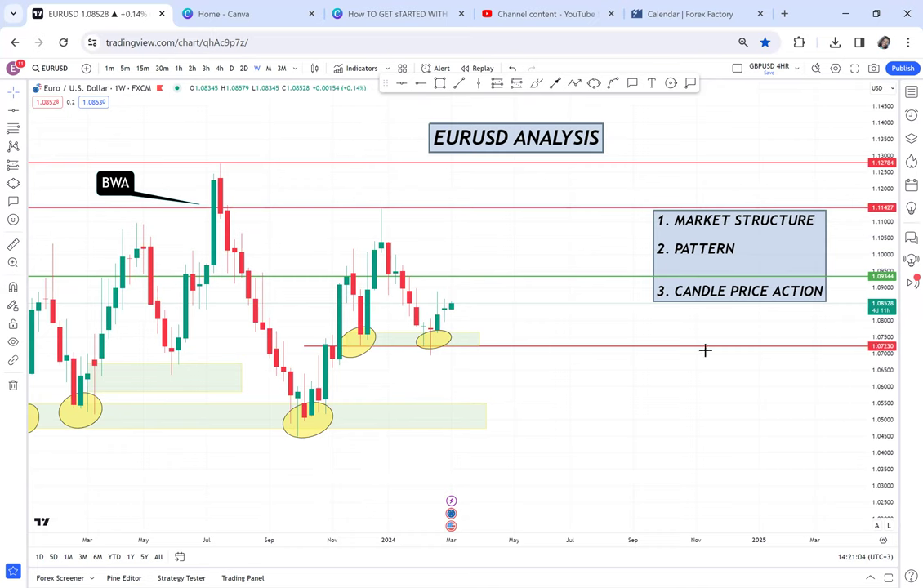
left_click_drag(688, 355, 631, 369)
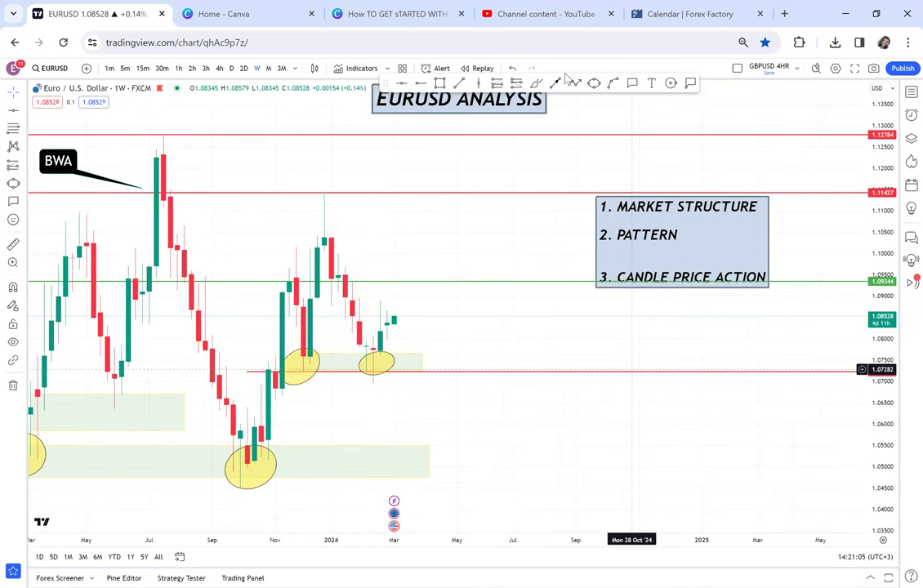
left_click(556, 82)
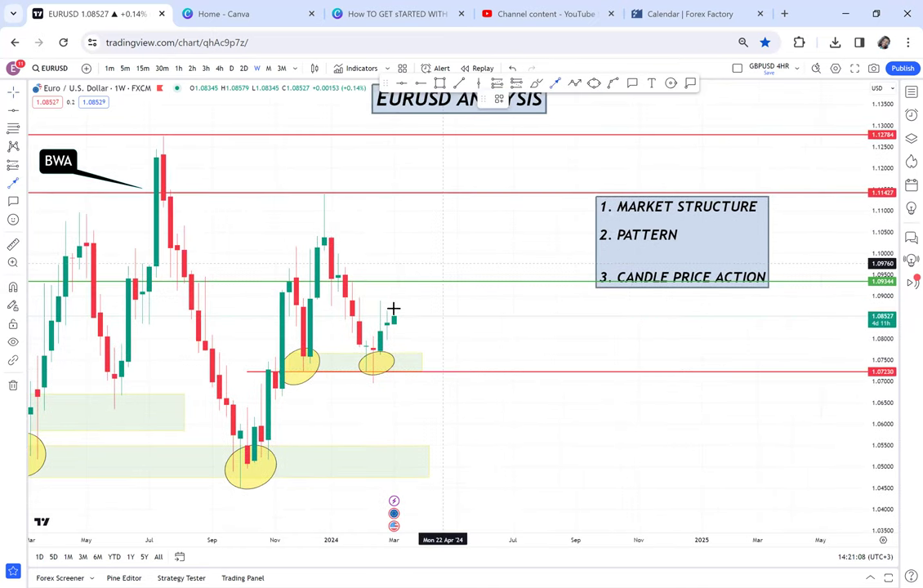
left_click_drag(422, 273, 393, 308)
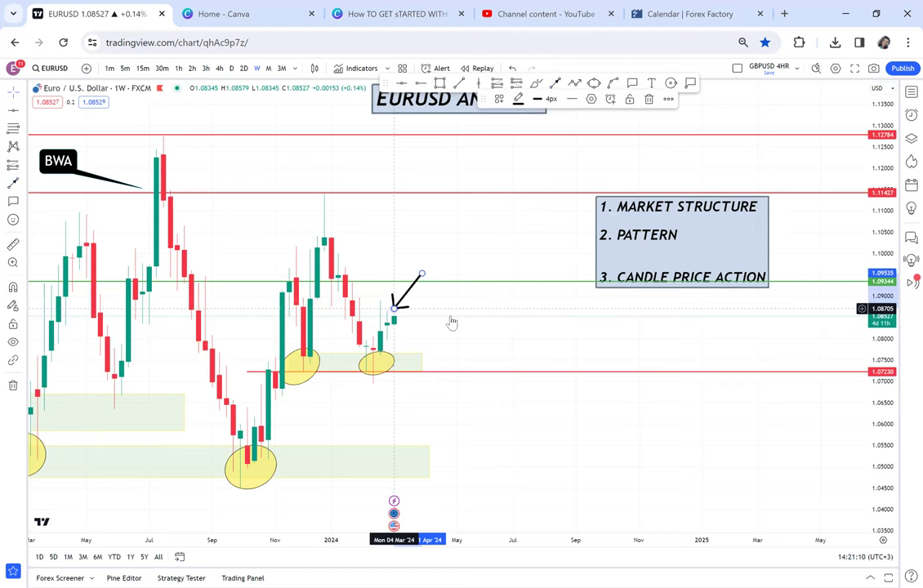
left_click(450, 317)
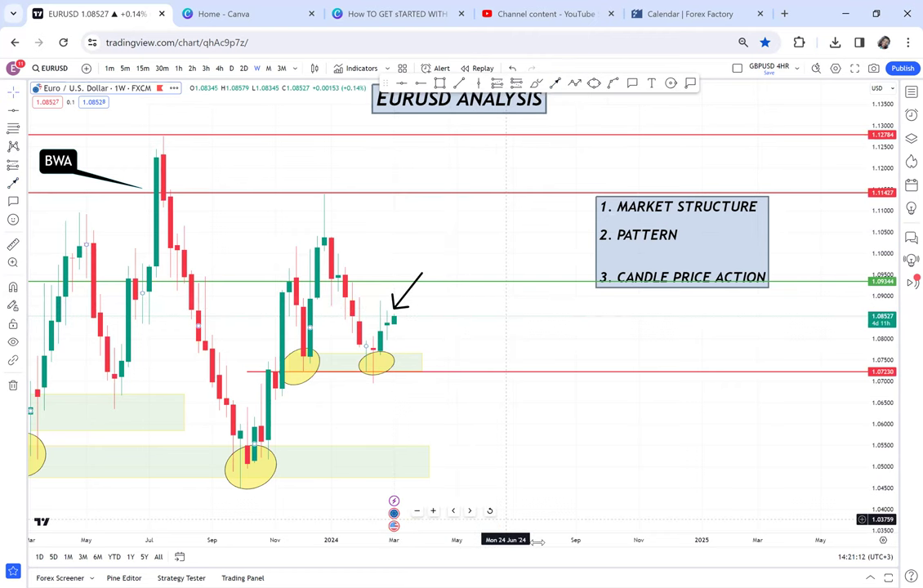
Step: Remove all drawings from the weekly EURUSD chart
scroll(535, 541, "up", 2)
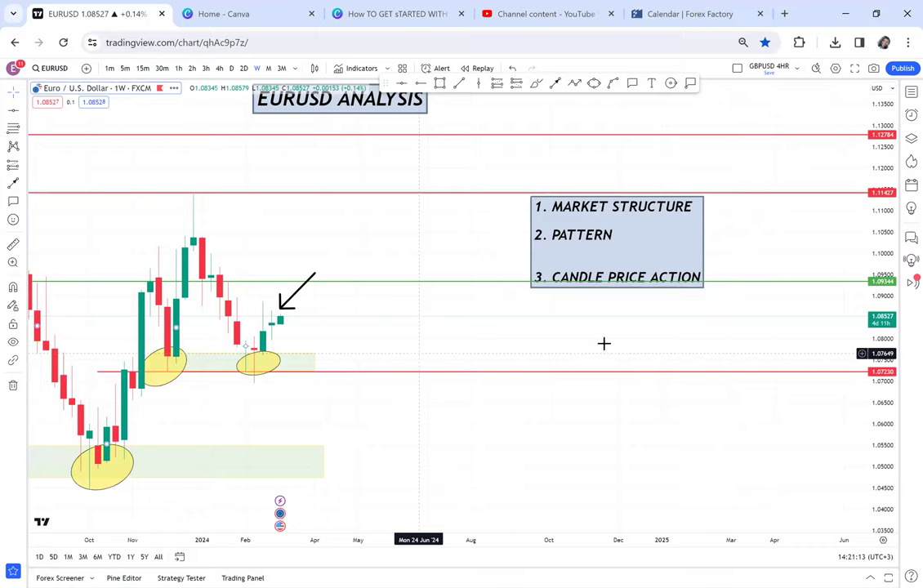
left_click_drag(419, 353, 603, 343)
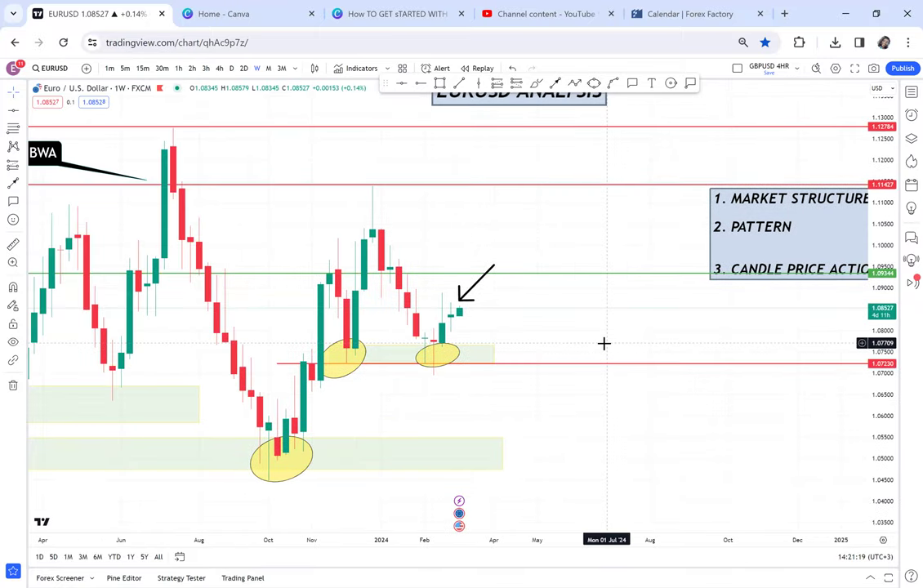
left_click(14, 389)
left_click(49, 339)
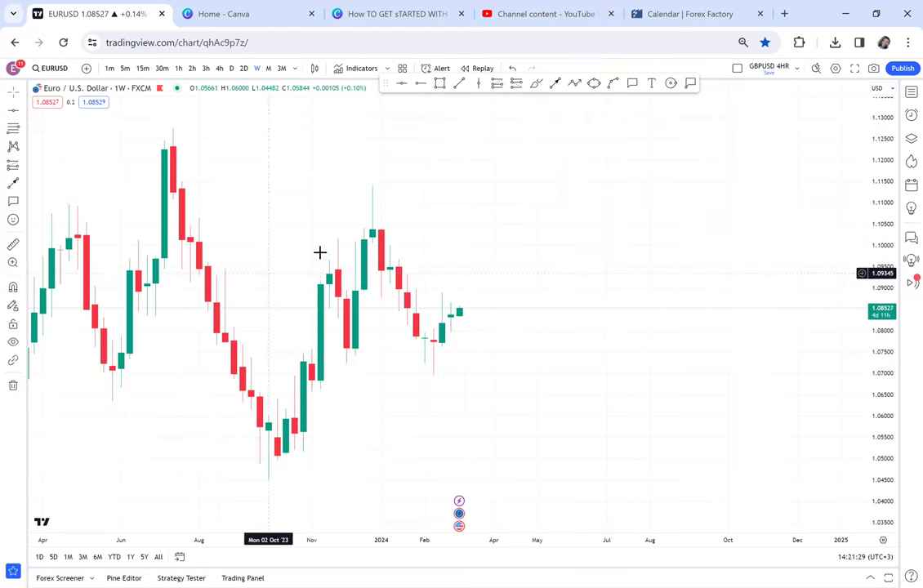
Step: Draw a support rectangle from 20 Nov 2023 to 29 Apr 2024, between about 1.0759 and 1.0723
left_click(439, 82)
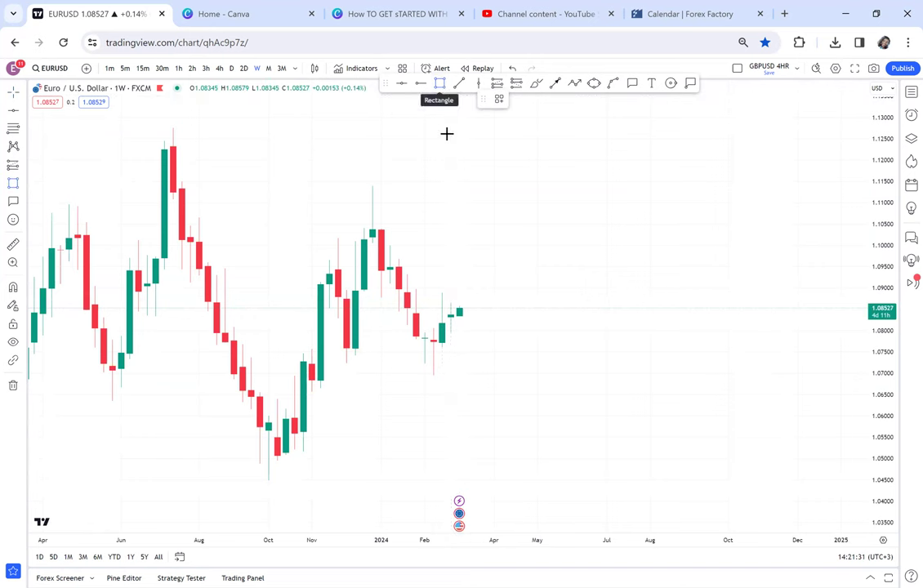
left_click(329, 349)
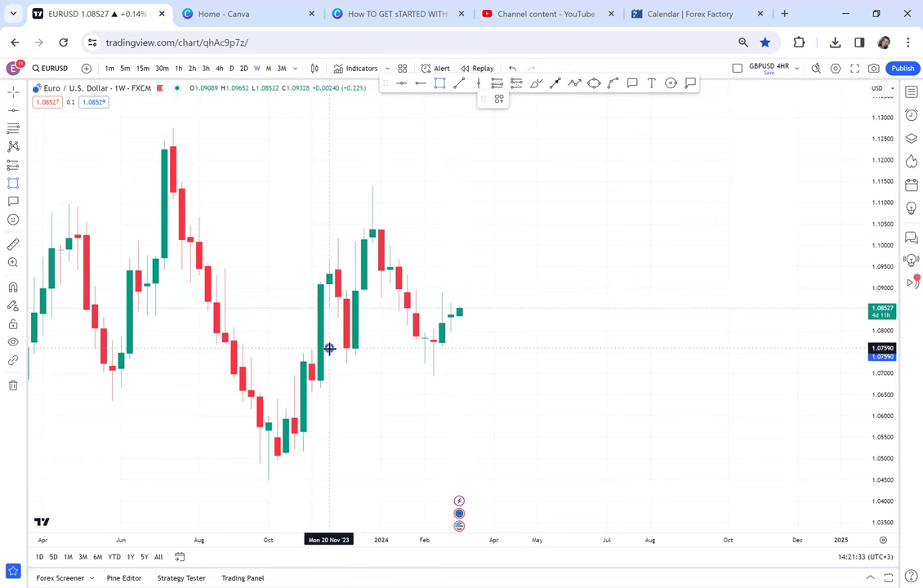
left_click(494, 352)
left_click_drag(494, 352, 529, 364)
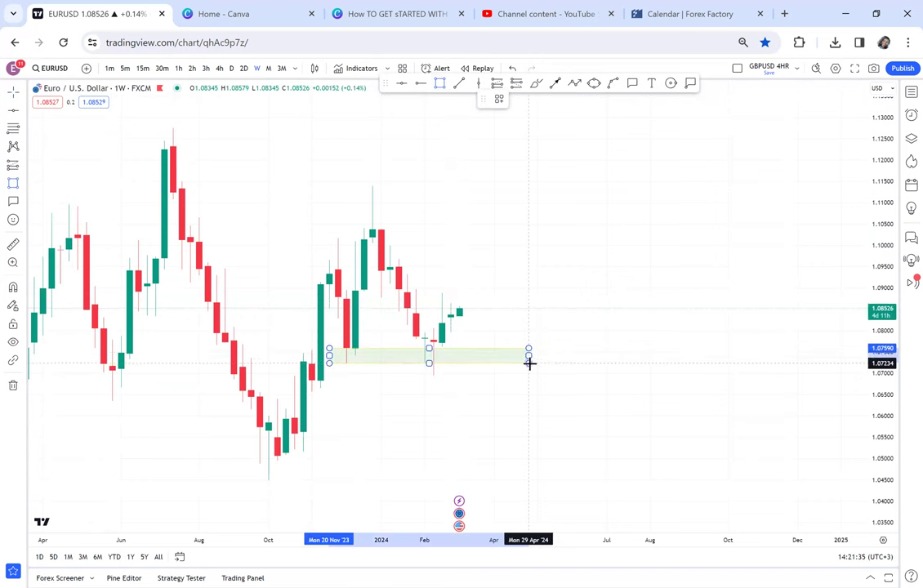
Step: Add a green horizontal line at 1.11374, at the December 2023 high
left_click_drag(611, 213, 601, 253)
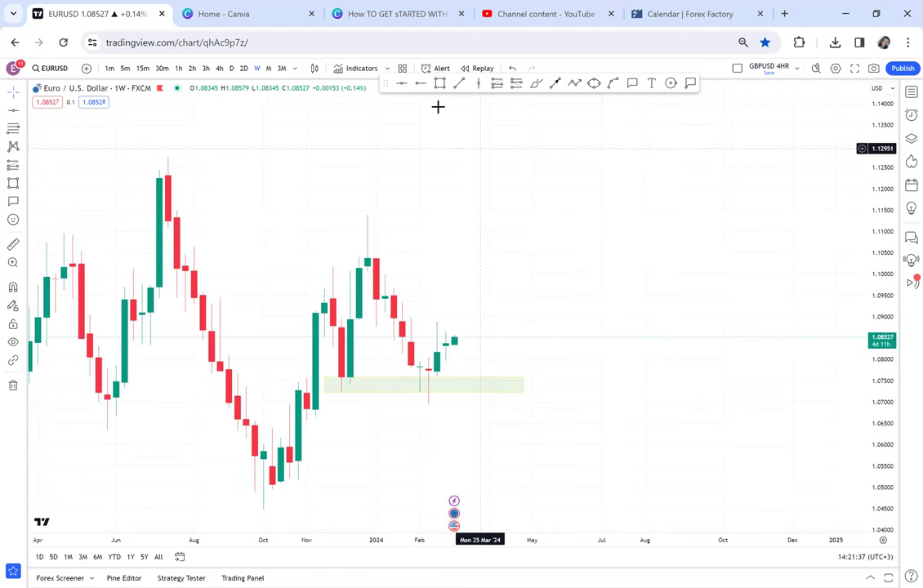
left_click(297, 216)
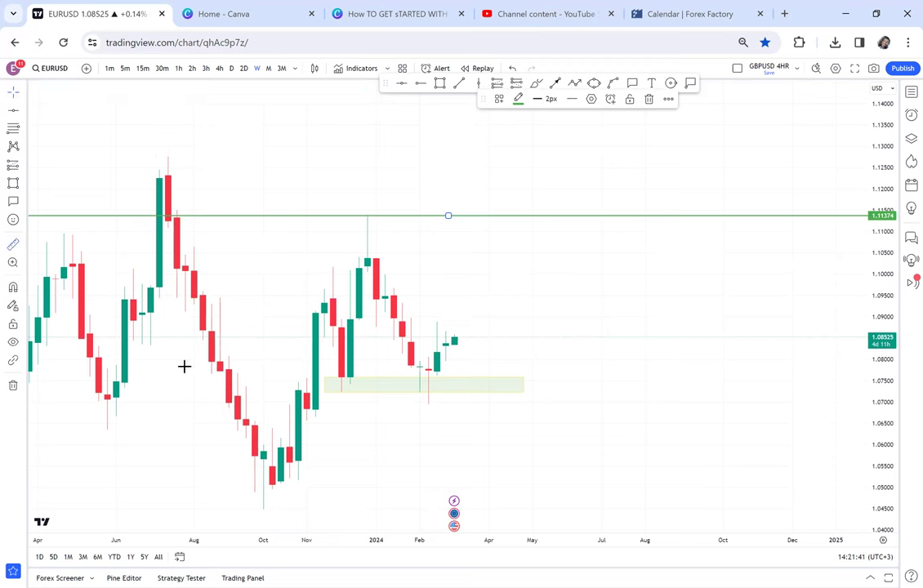
Step: Measure the range from the support rectangle's lower edge to the 1.11374 line and add a green horizontal line at its midpoint, 1.09322
left_click(272, 391)
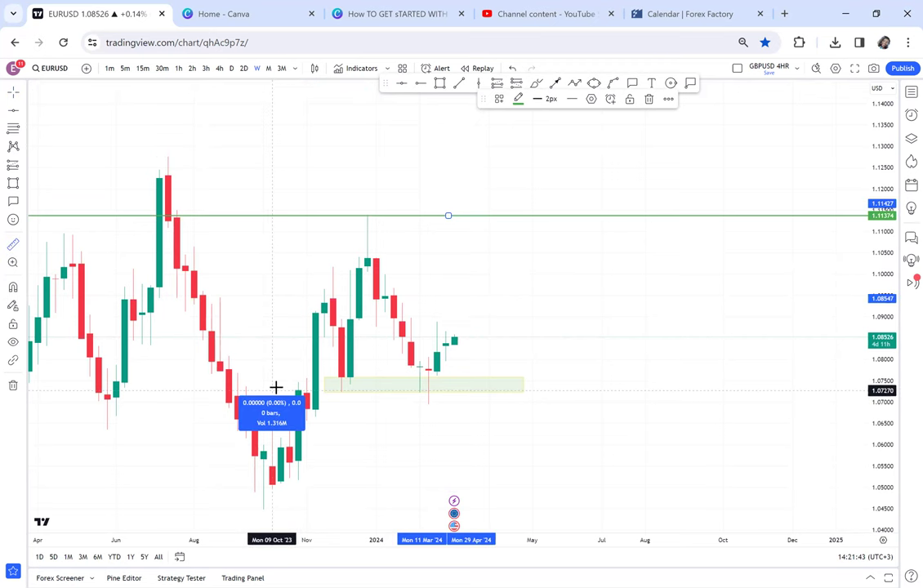
left_click(579, 215)
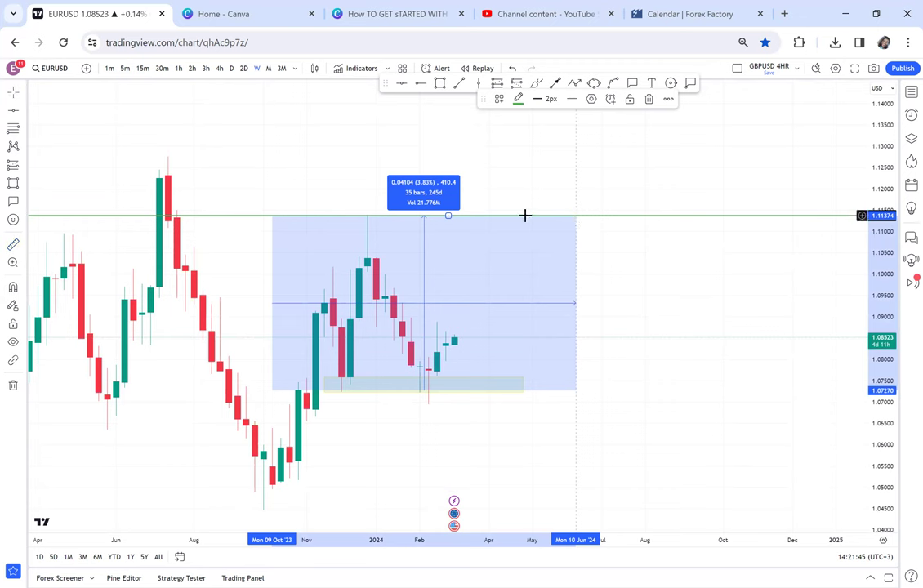
left_click(403, 84)
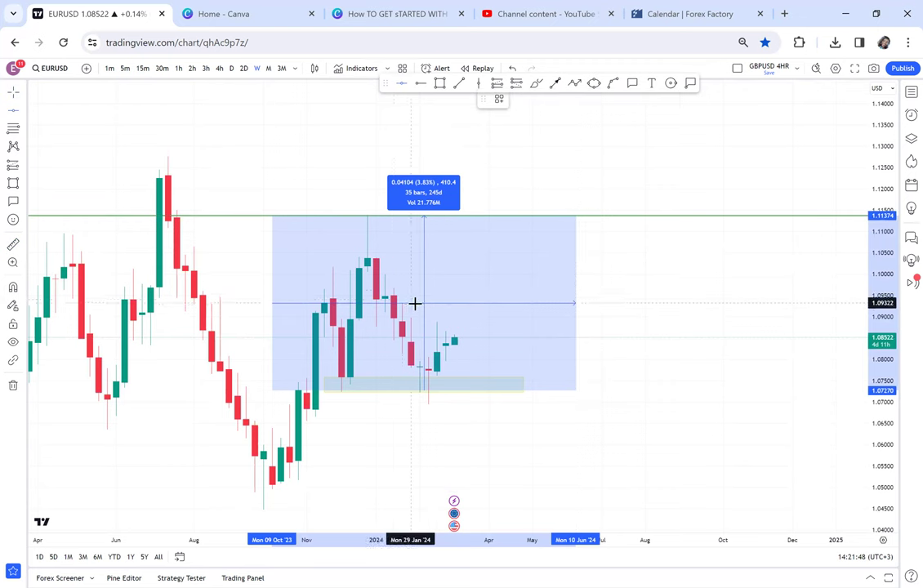
left_click(415, 304)
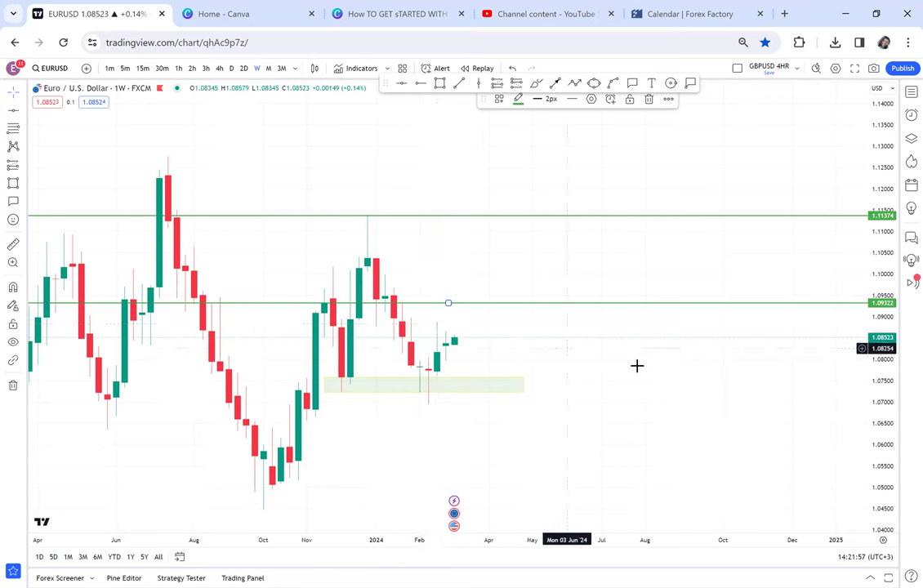
Step: Change the colour of the horizontal line at 1.11374 to red
left_click(490, 218)
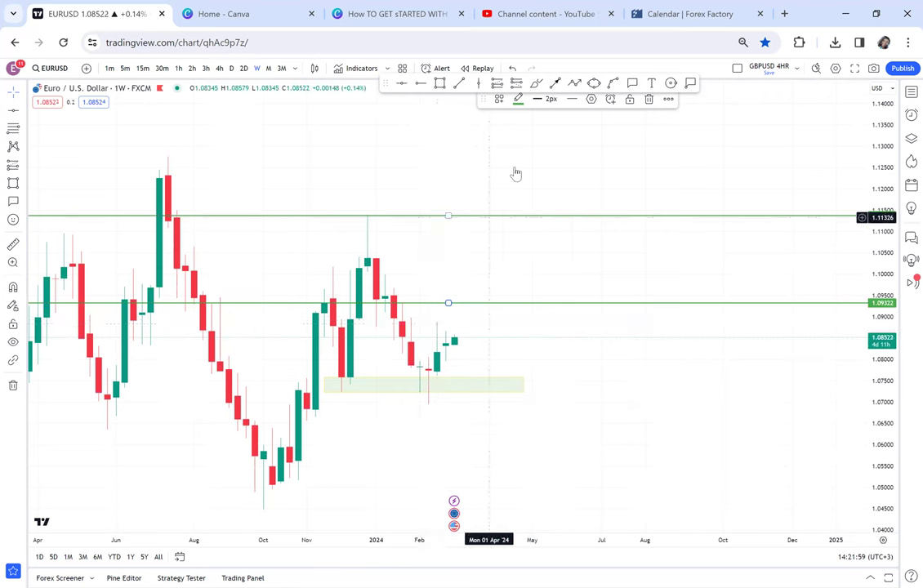
left_click(518, 98)
left_click(517, 131)
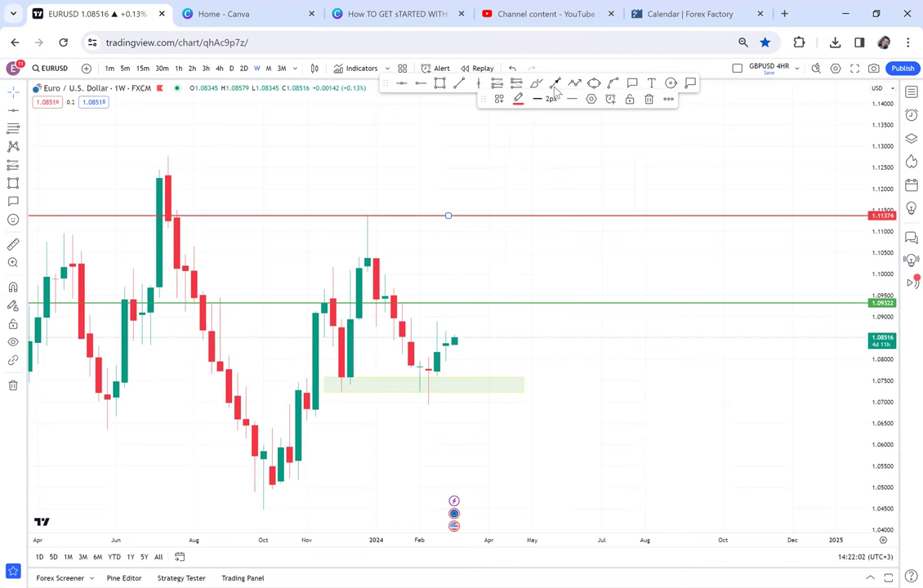
Step: Draw a black arrow pointing down near the latest weekly candle, its tail at about 1.10875 and its head at about 1.09073
left_click(555, 84)
left_click_drag(420, 241, 445, 322)
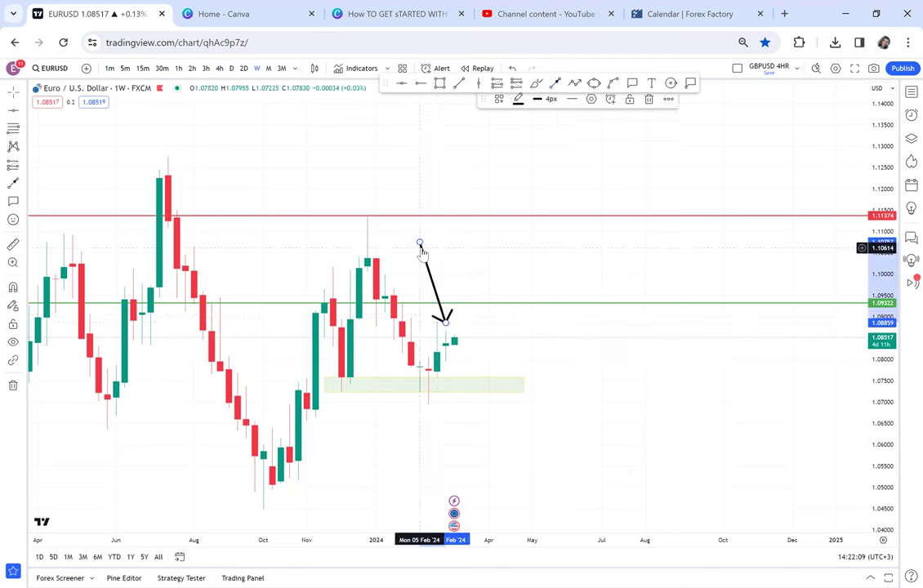
mouse_move(418, 247)
left_mouse_down()
mouse_move(463, 233)
mouse_move(506, 236)
left_mouse_up()
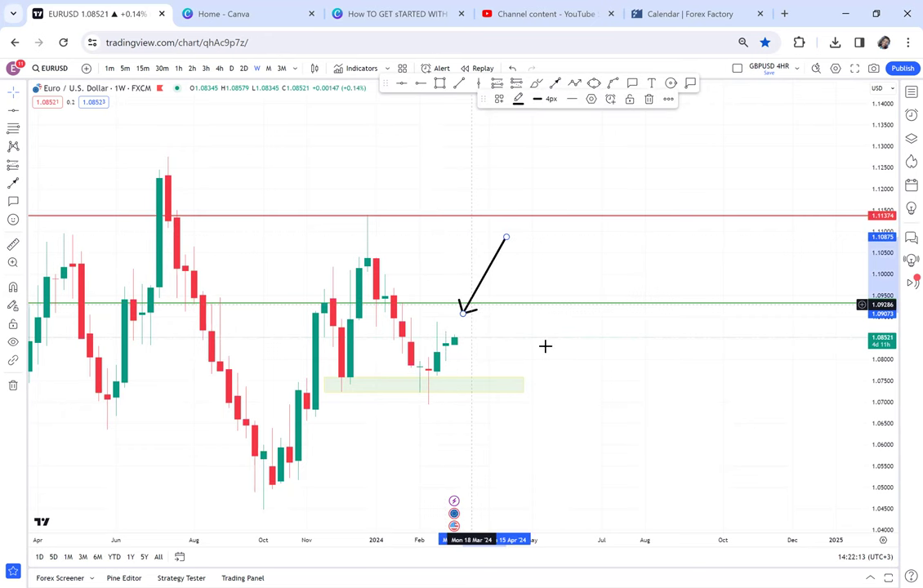
Step: Draw a rectangle from the 1.11374 line down to the support zone's lower edge, spanning about 18 Dec 2023 to 22 Jan 2024
left_click_drag(552, 351, 576, 306)
scroll(576, 305, "up", 2)
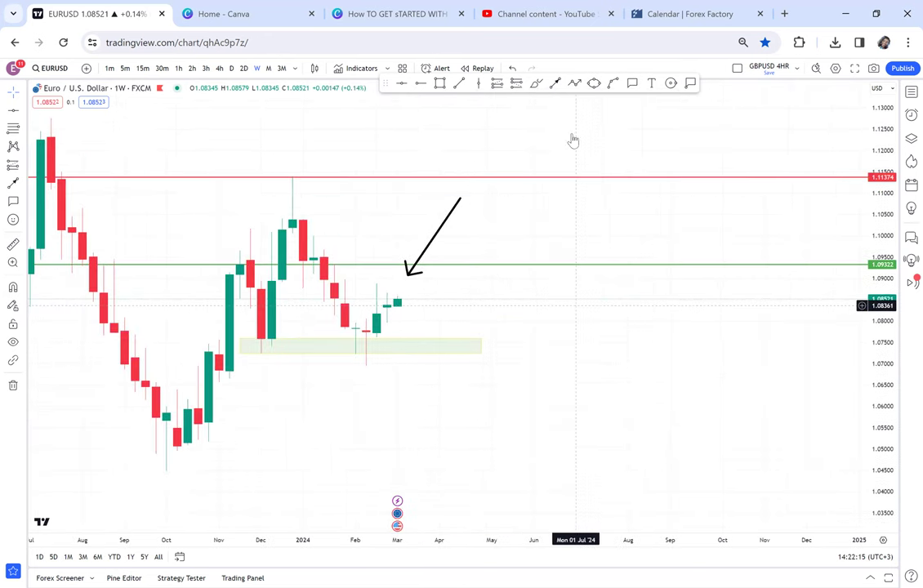
left_click(439, 84)
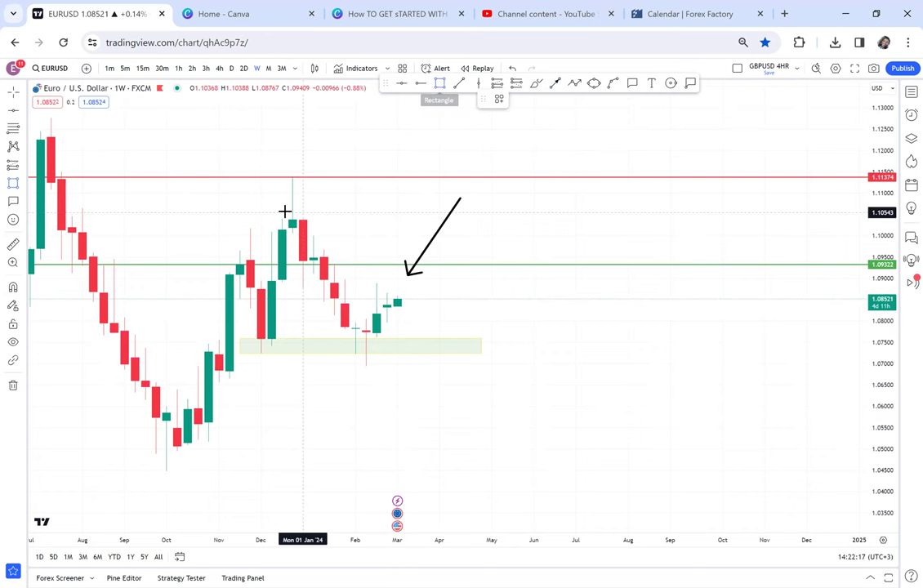
left_click_drag(279, 179, 303, 279)
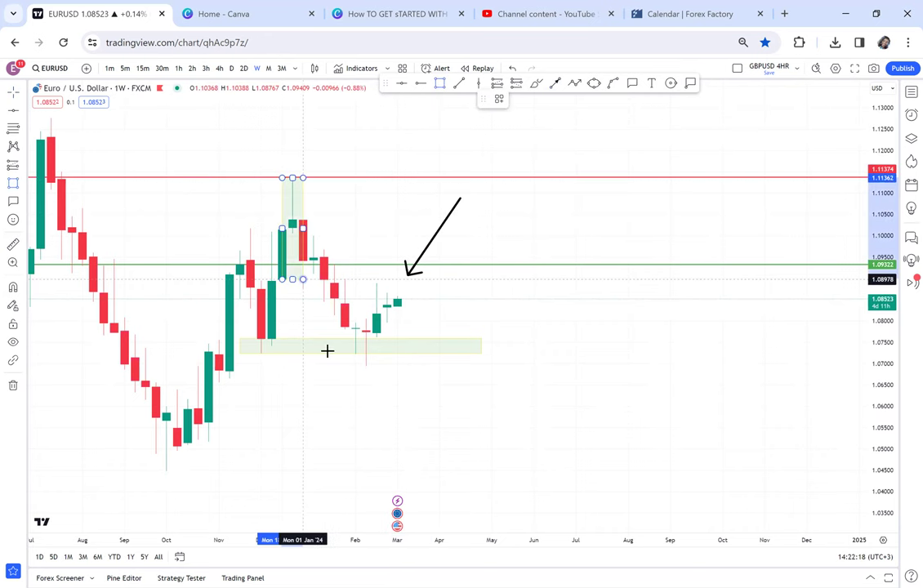
left_click_drag(330, 353, 331, 353)
left_click_drag(375, 397, 399, 370)
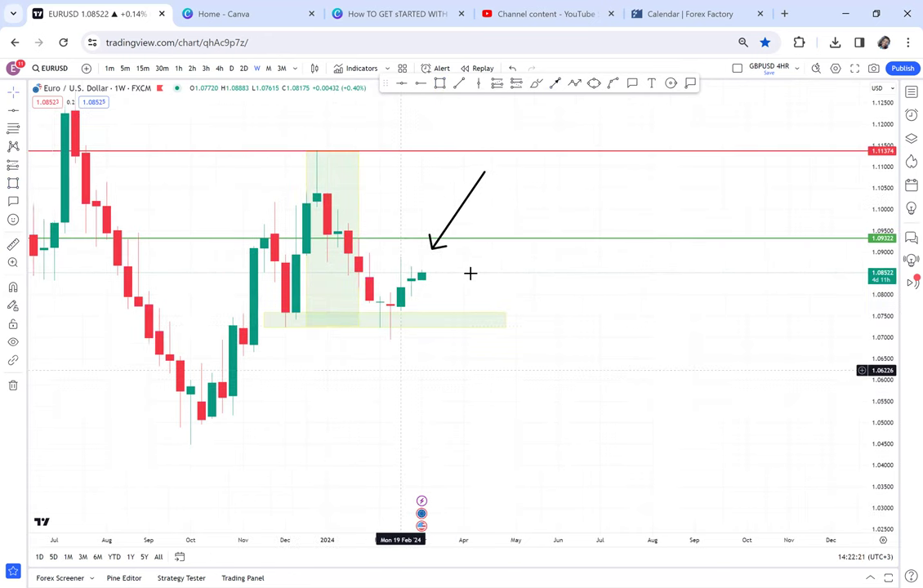
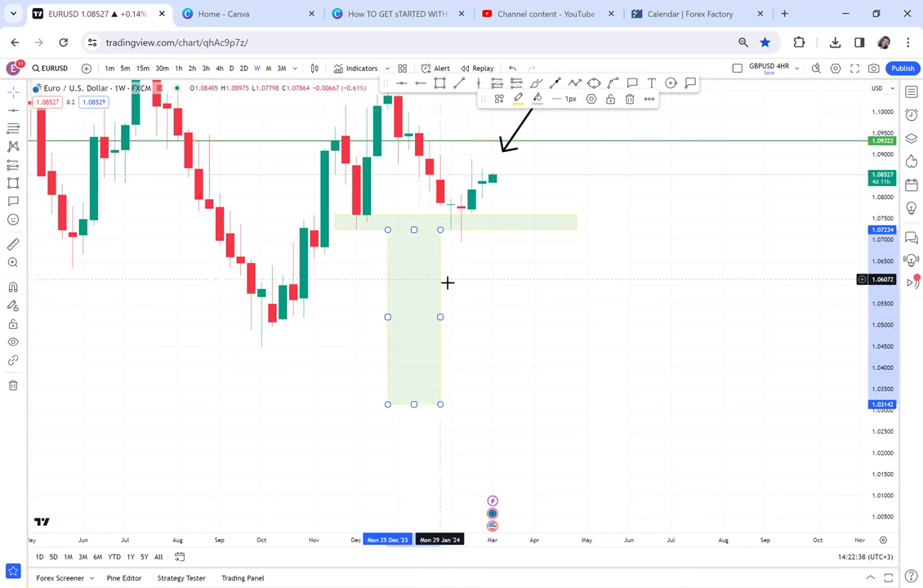
Step: Delete the tall range-height rectangle and the black arrow from the weekly chart
key("Delete")
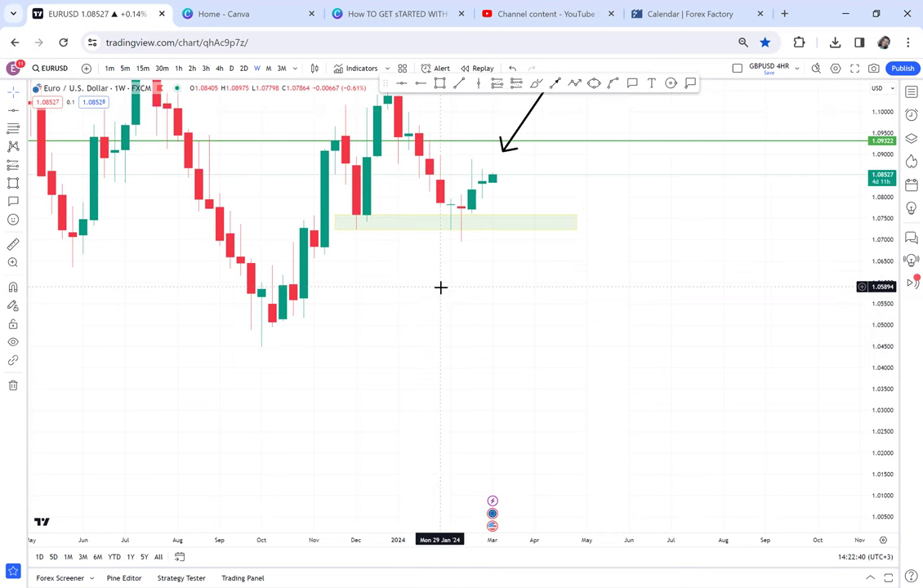
left_click(502, 153)
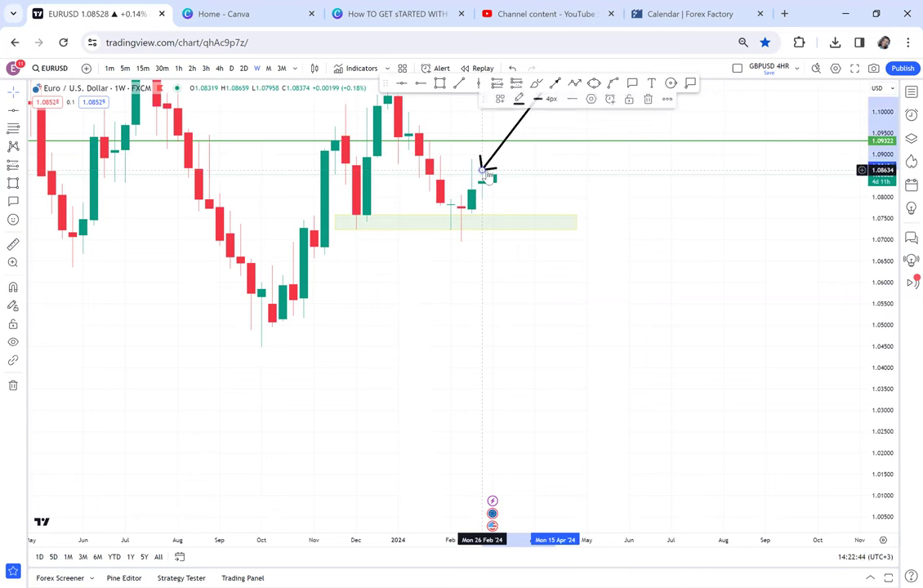
key("Delete")
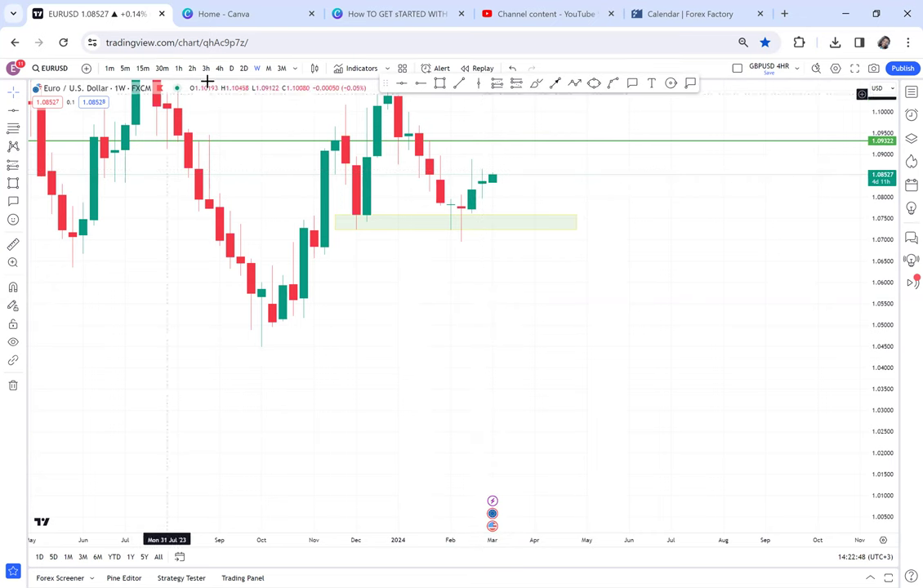
Step: Switch the chart to the daily timeframe and draw an arrow from 22 Mar at about 1.0789 to 4 Mar 2024 at about 1.0816
left_click(232, 69)
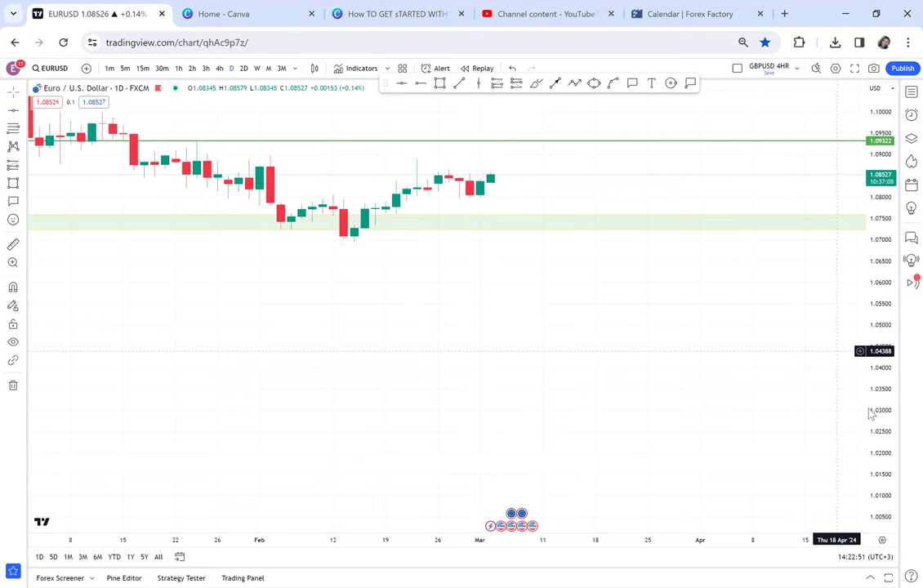
left_click_drag(877, 419, 871, 277)
left_click_drag(695, 342, 671, 449)
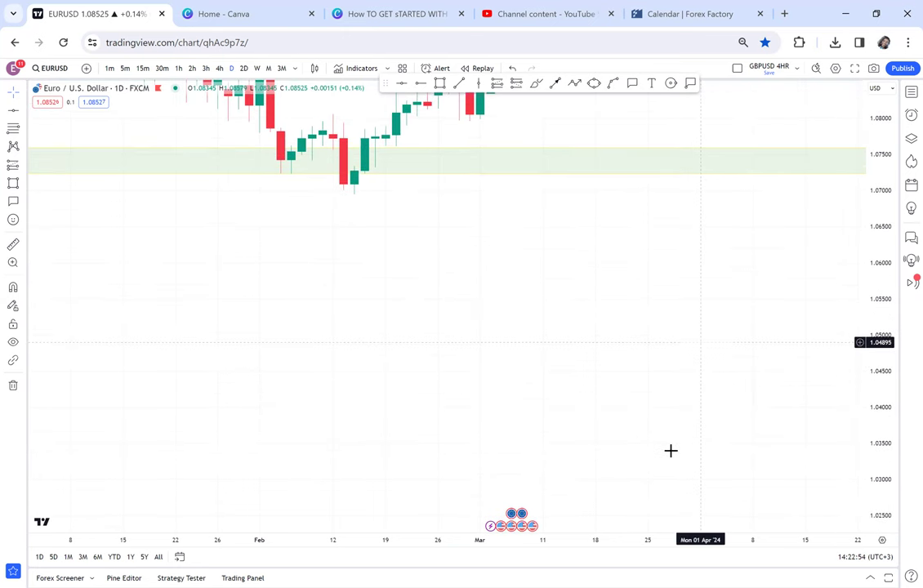
left_click_drag(868, 404, 865, 327)
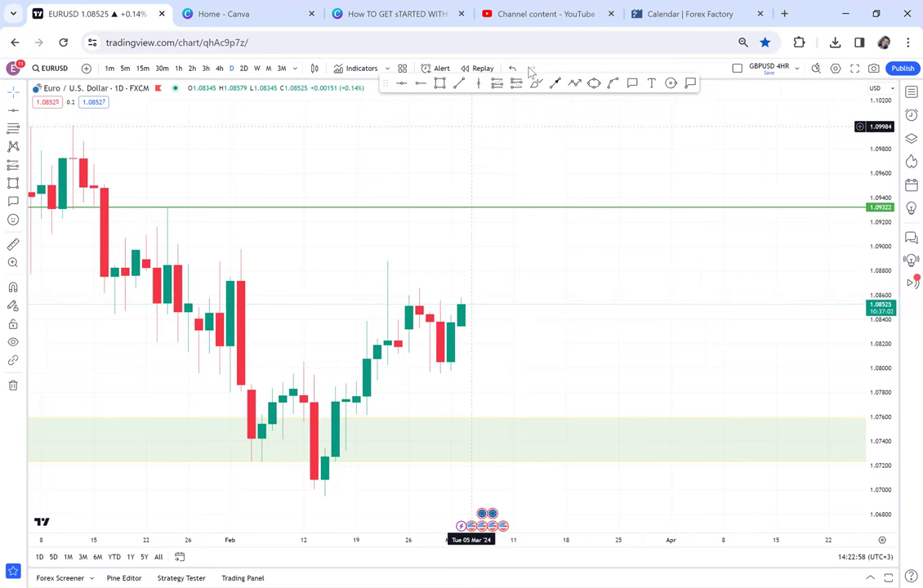
left_click(554, 83)
left_click(608, 380)
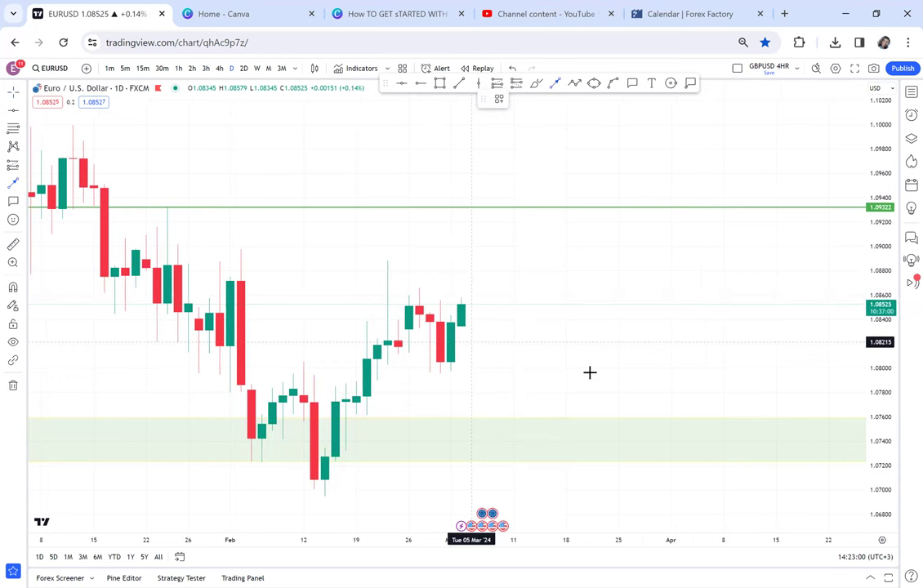
left_click(514, 365)
left_click(462, 349)
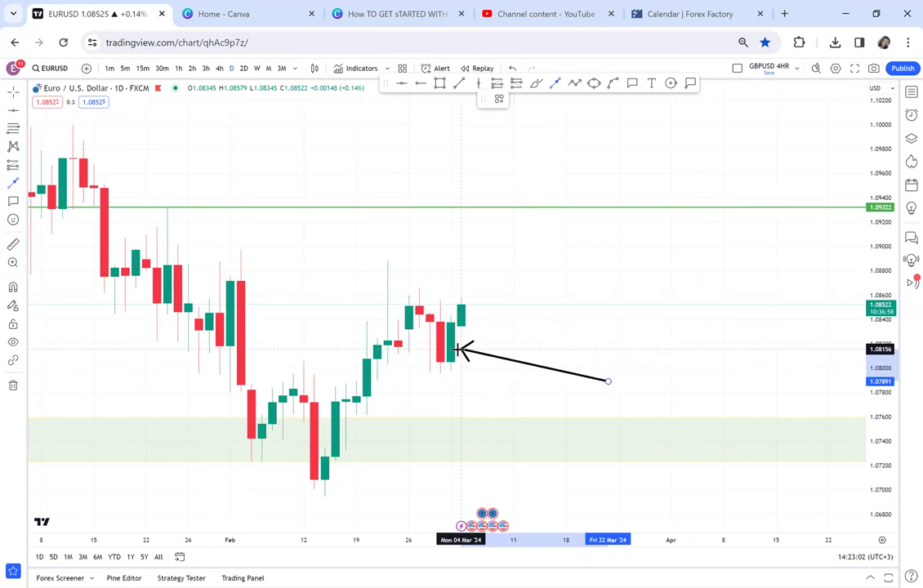
Step: Switch EURUSD to the 4-hour timeframe and remove all drawings from the chart
left_click_drag(552, 328, 607, 256)
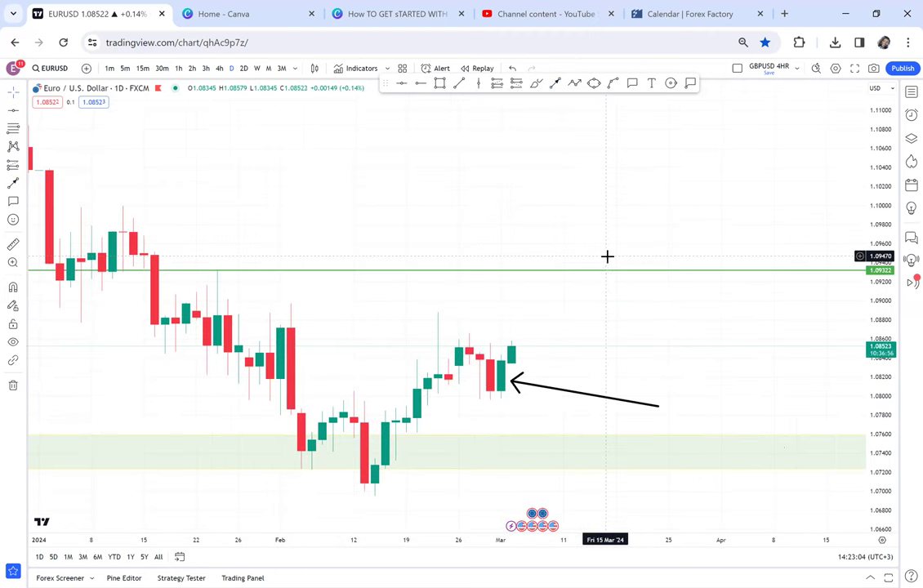
left_click_drag(880, 475, 859, 402)
left_click_drag(752, 422, 744, 311)
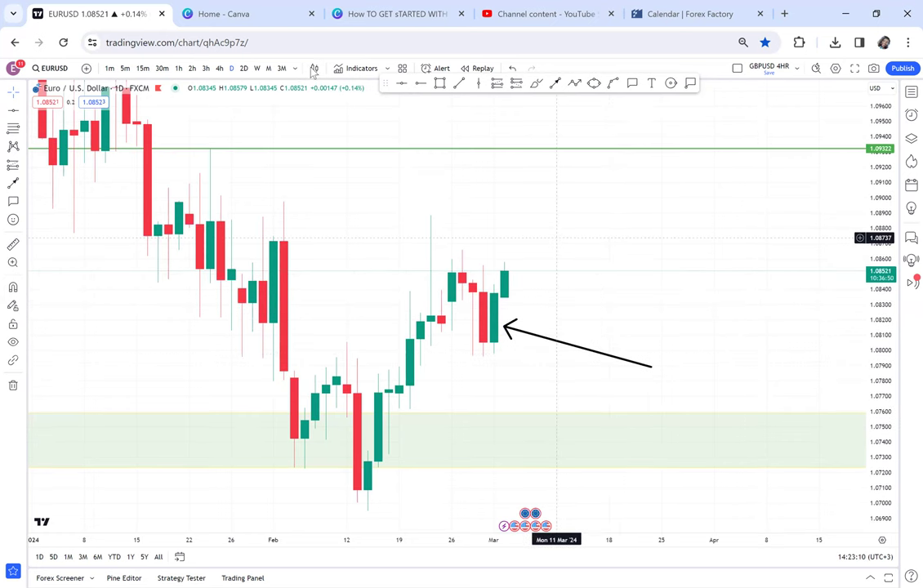
left_click(219, 69)
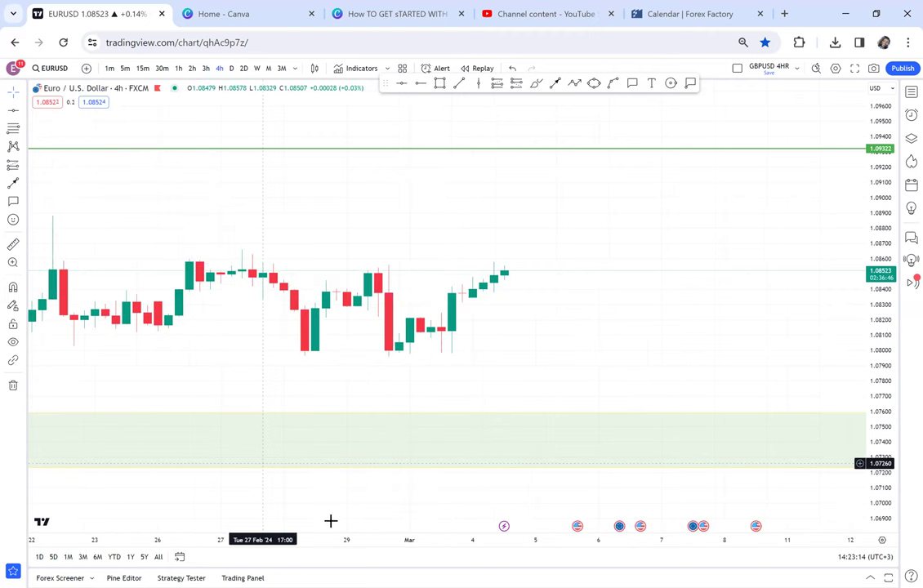
scroll(713, 354, "down", 5)
left_click_drag(713, 355, 625, 294)
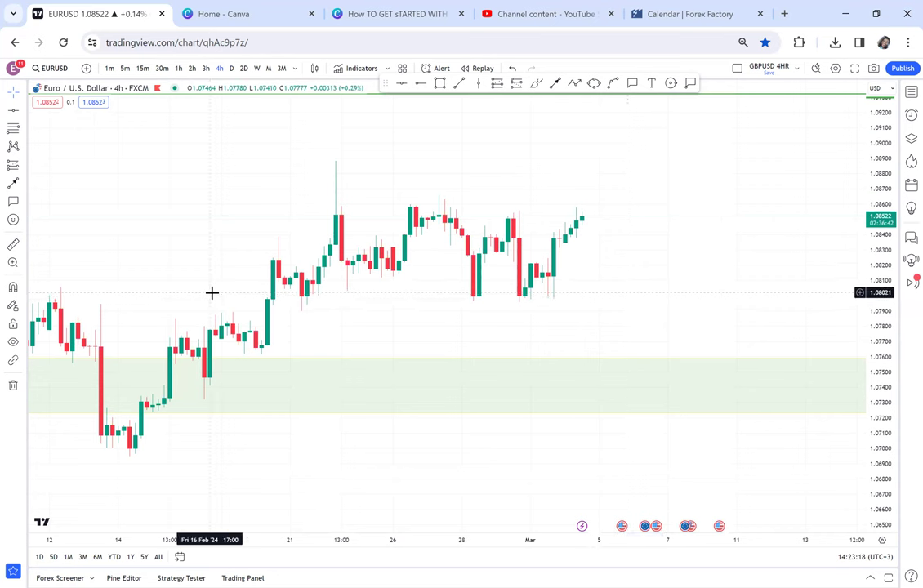
left_click(13, 385)
left_click(53, 383)
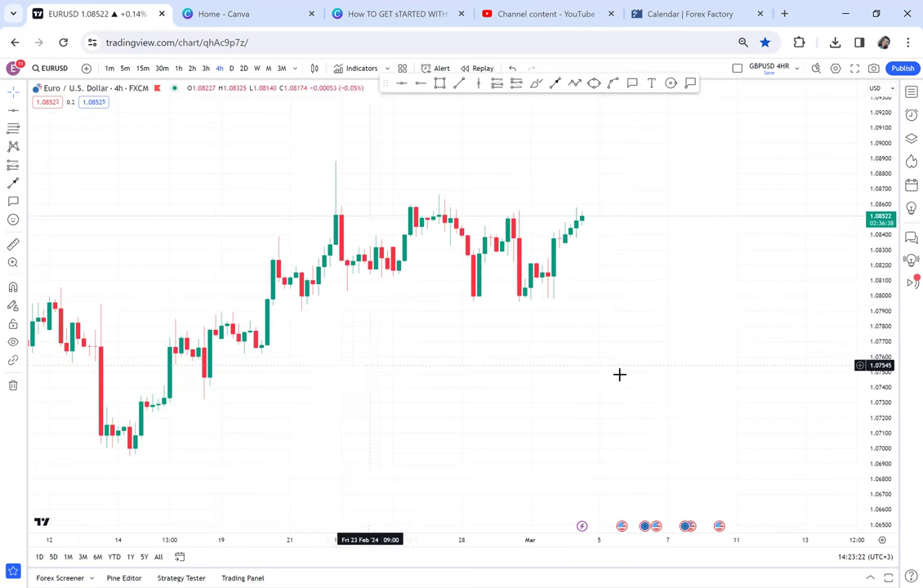
Step: Draw a support rectangle from 20 Feb to 7 Mar 2024, between about 1.0800 and 1.0790, under the recent 4-hour lows
left_click_drag(873, 389, 867, 299)
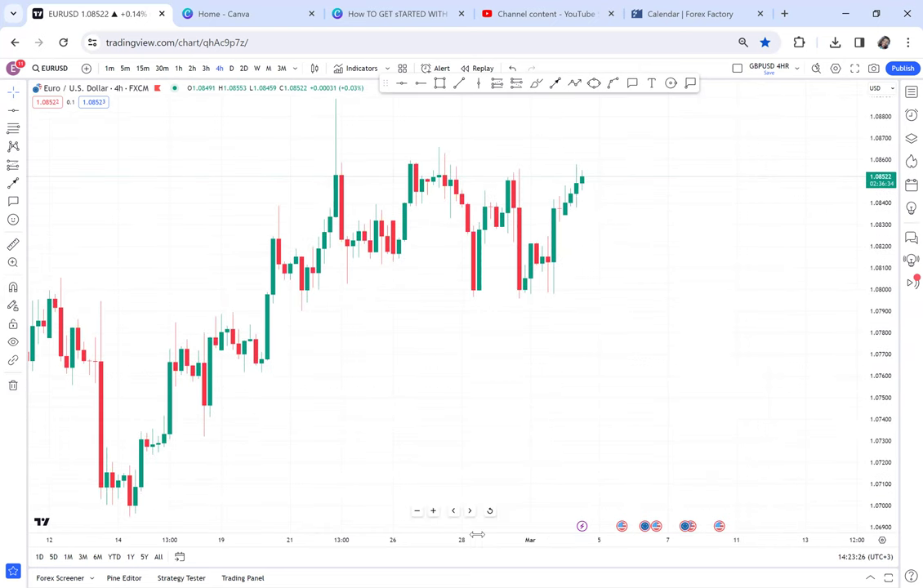
left_click_drag(501, 535, 578, 518)
mouse_move(678, 352)
left_mouse_down()
mouse_move(653, 351)
mouse_move(603, 373)
left_mouse_up()
left_click(440, 83)
left_click(323, 309)
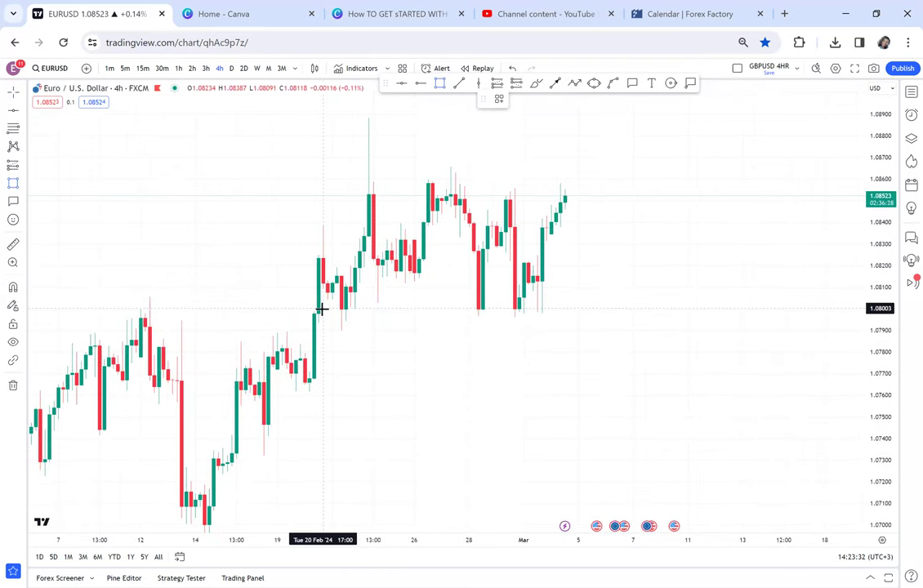
left_click(646, 334)
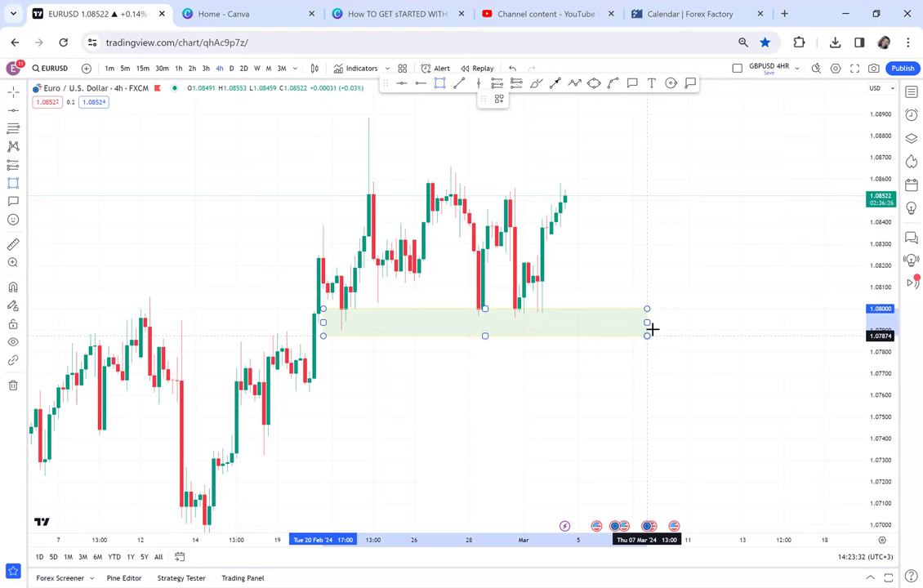
left_click(653, 329)
Step: Add a red horizontal line at the 22 February high, 1.08880, and measure the range from the support rectangle's lower edge to it
left_click_drag(716, 226, 671, 315)
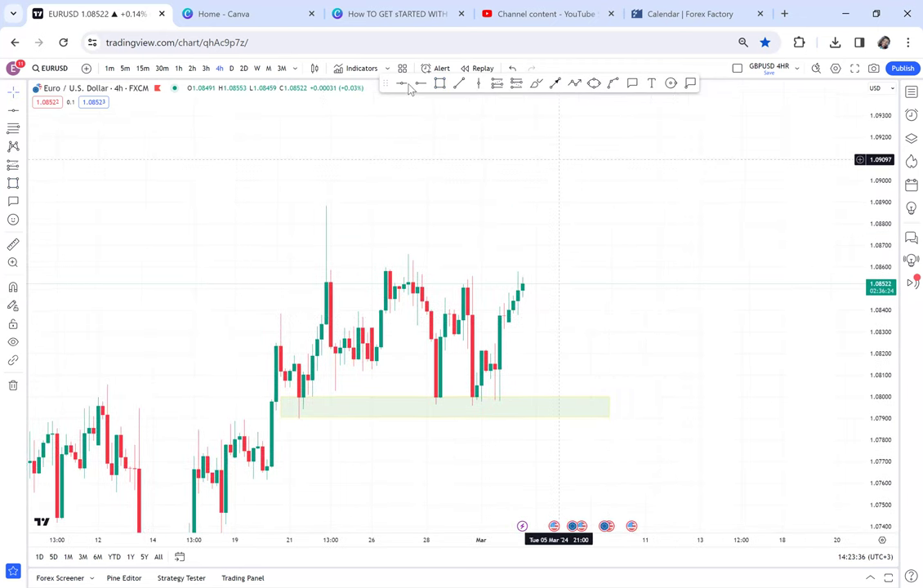
left_click(272, 209)
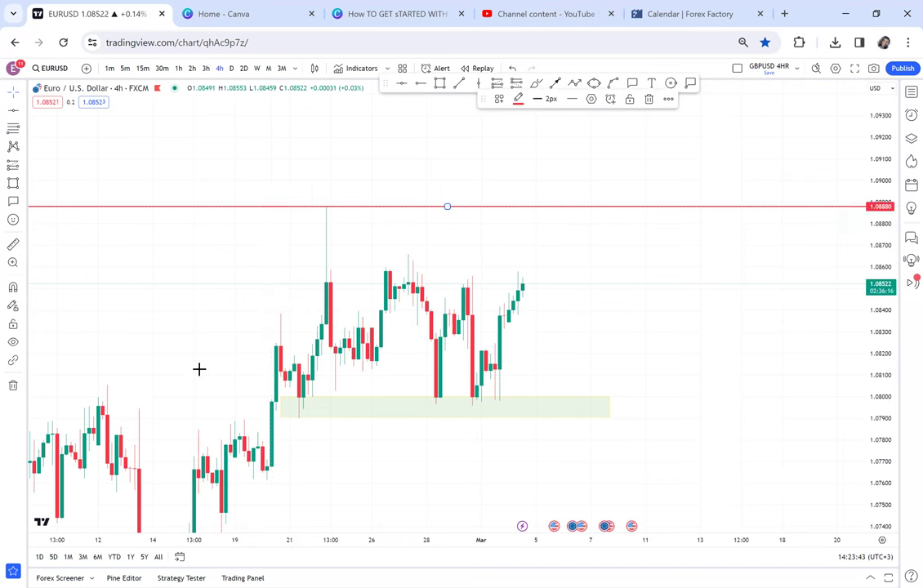
left_click(266, 416)
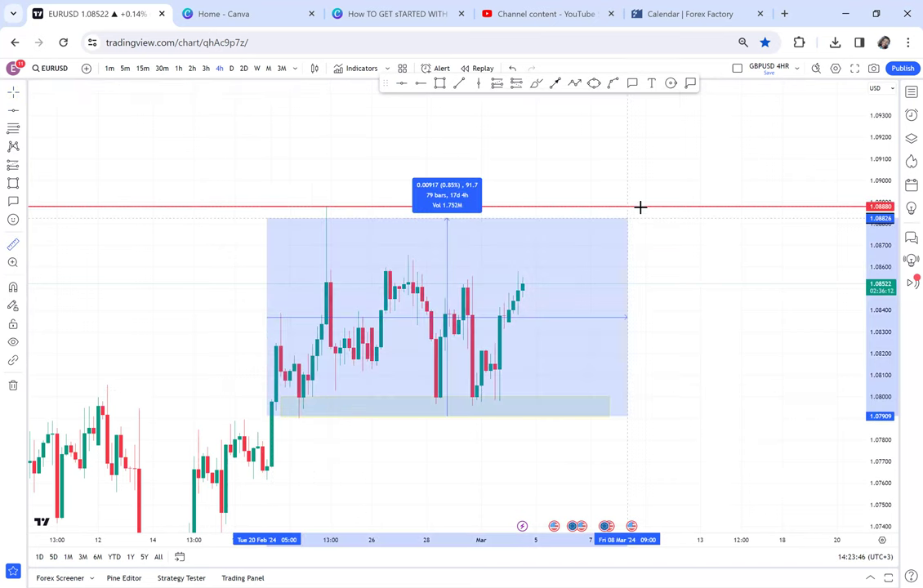
left_click(640, 206)
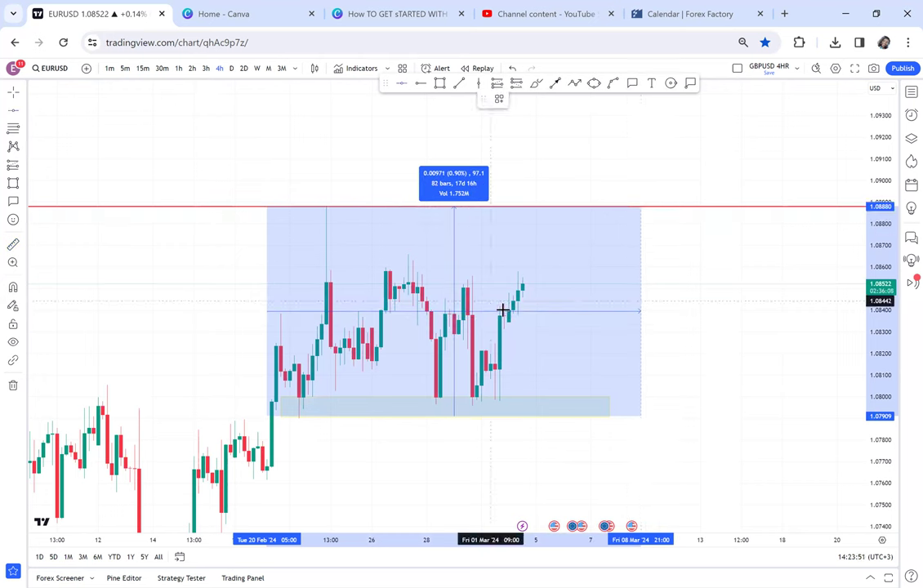
Step: Add a horizontal line at the midpoint of the measured range, 1.08405, and colour it green
left_click(541, 309)
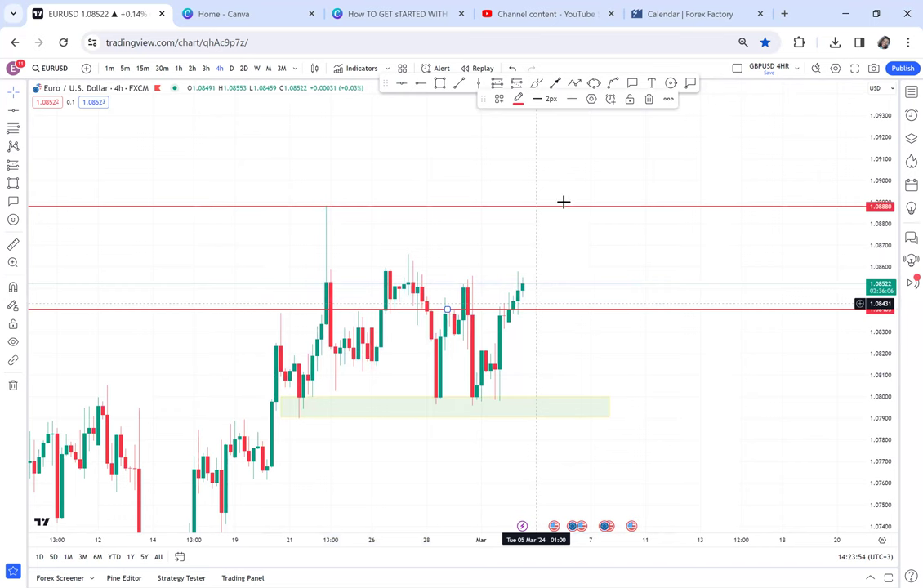
left_click(518, 99)
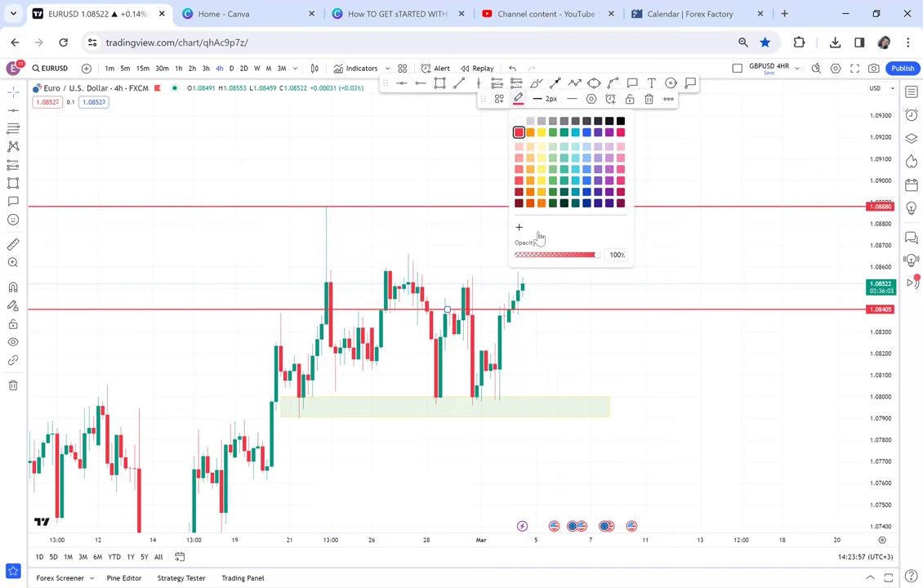
left_click(552, 132)
left_click(564, 254)
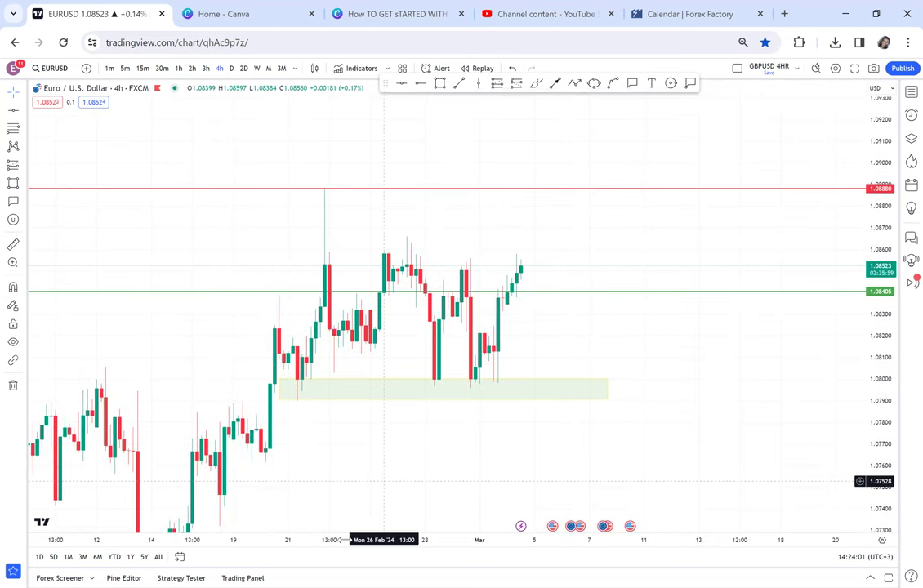
Step: Measure the distance from the current price at about 1.08515 up to the red horizontal line at 1.08880
scroll(643, 375, "down", 1)
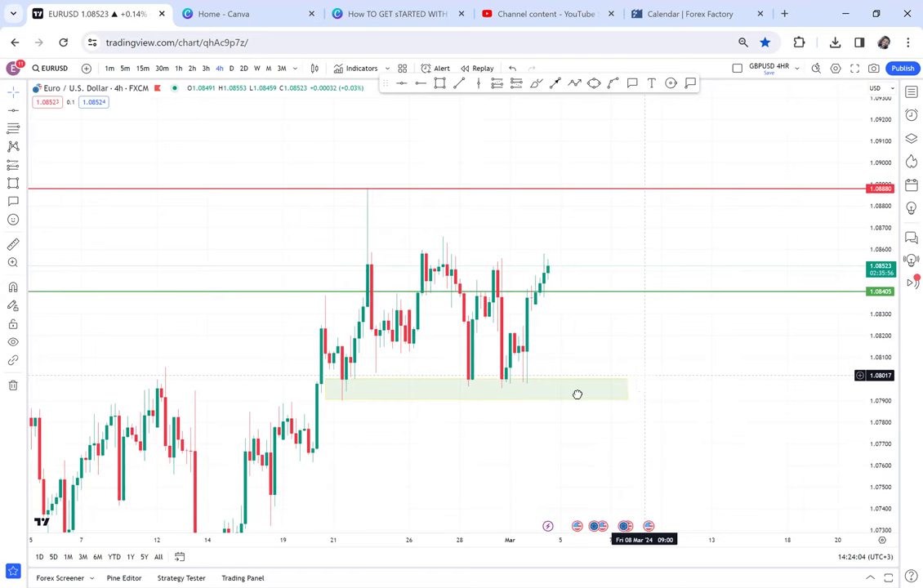
left_click_drag(577, 395, 518, 414)
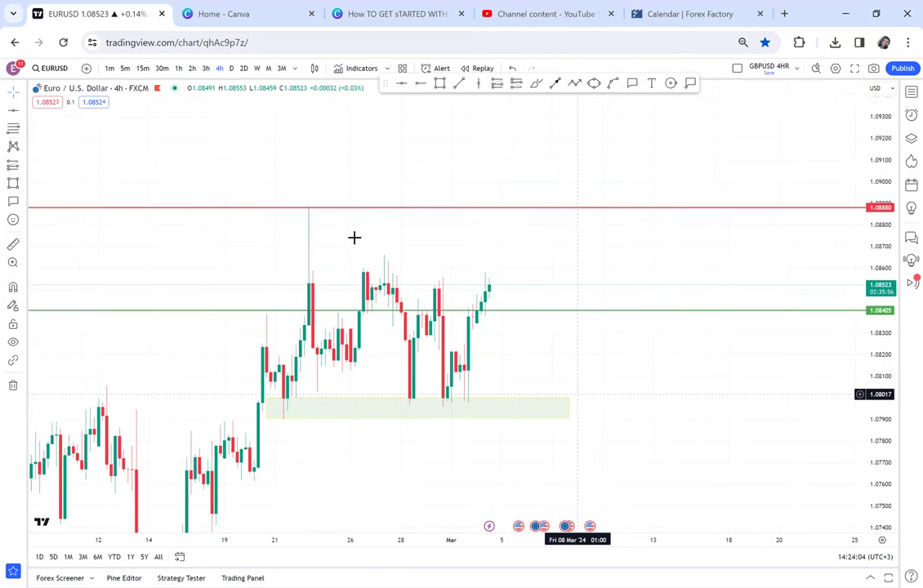
left_click(13, 244)
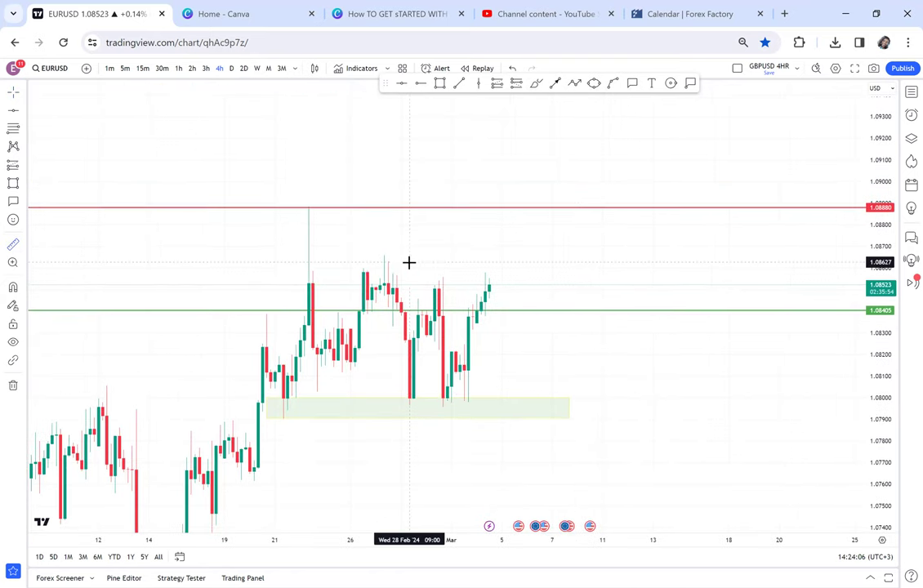
left_click(478, 286)
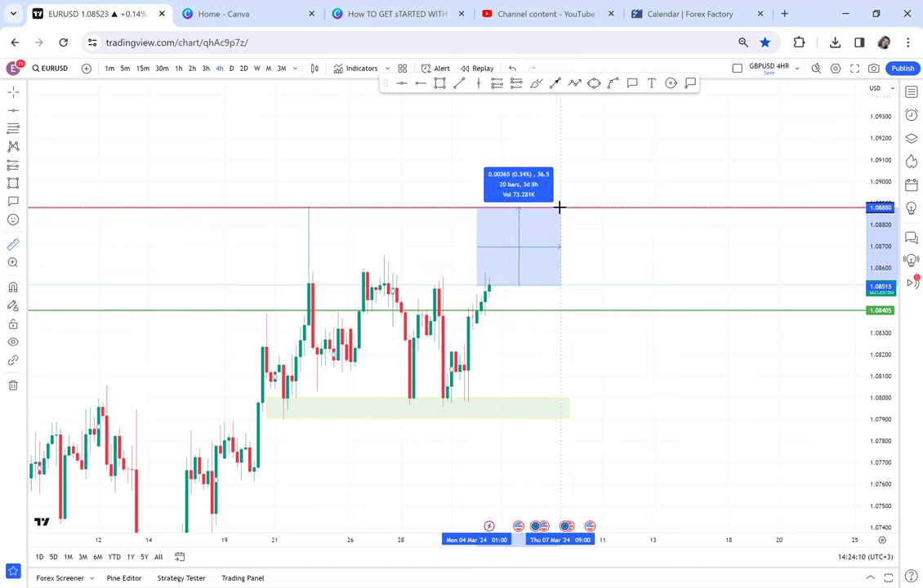
left_click(560, 206)
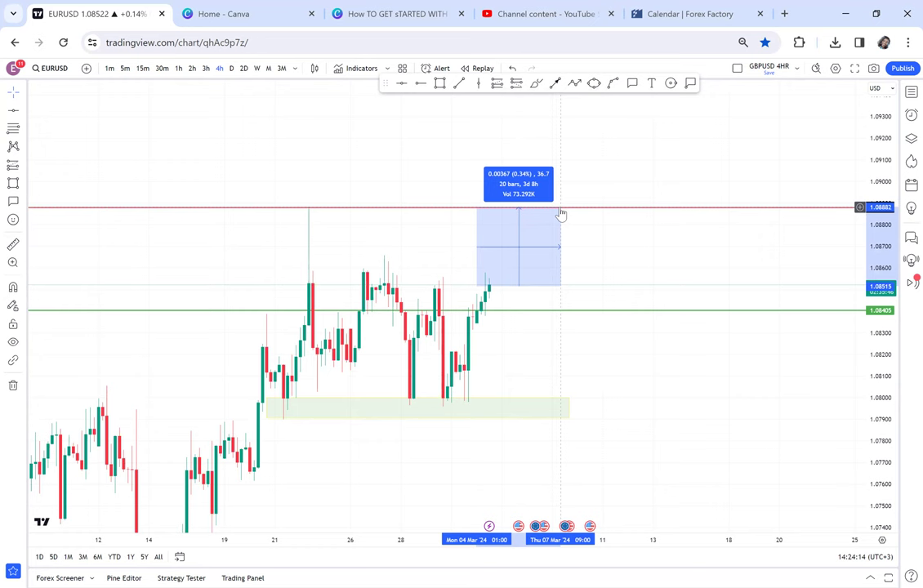
left_click(561, 210)
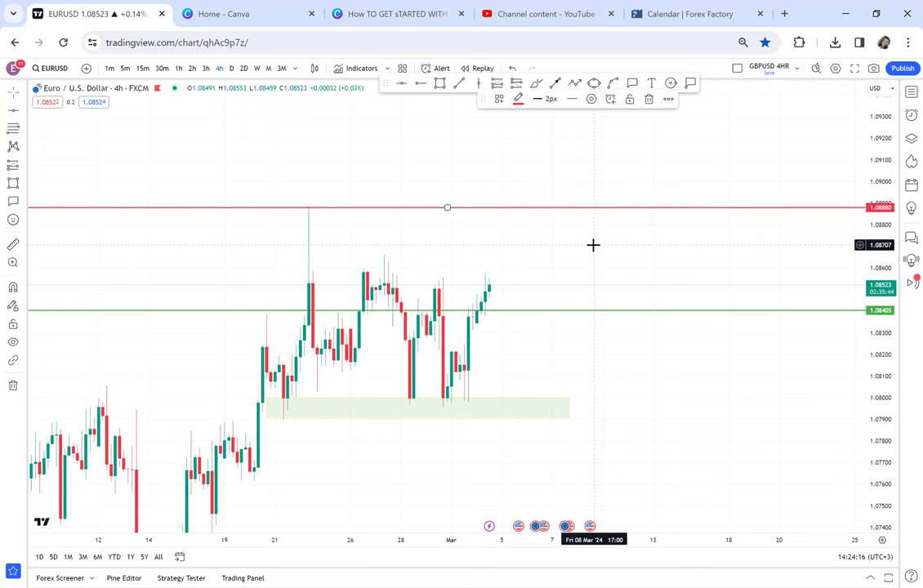
Step: Draw a rectangle matching the range height, from 26 to 28 Feb, place it directly above the red 1.08880 line and fill it yellow
left_click(439, 82)
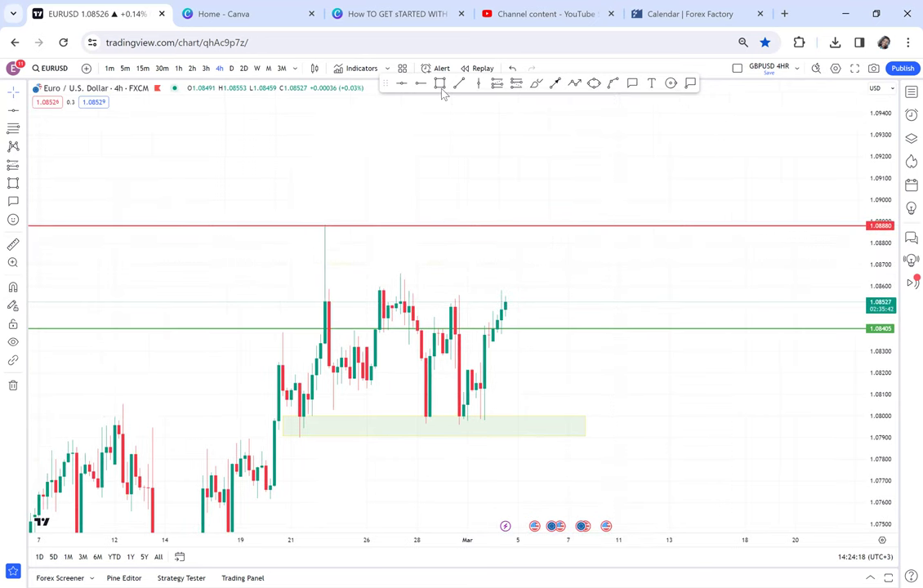
left_click(366, 226)
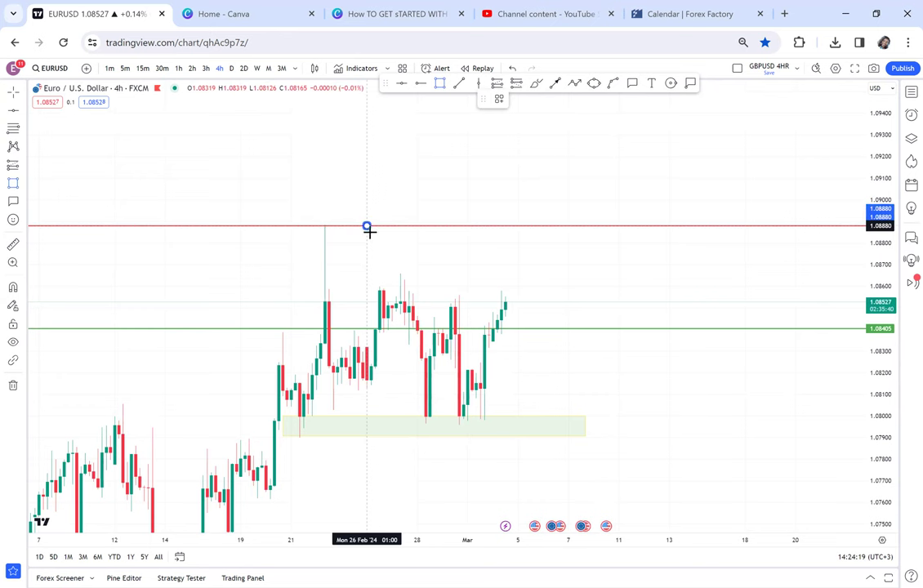
left_click(419, 433)
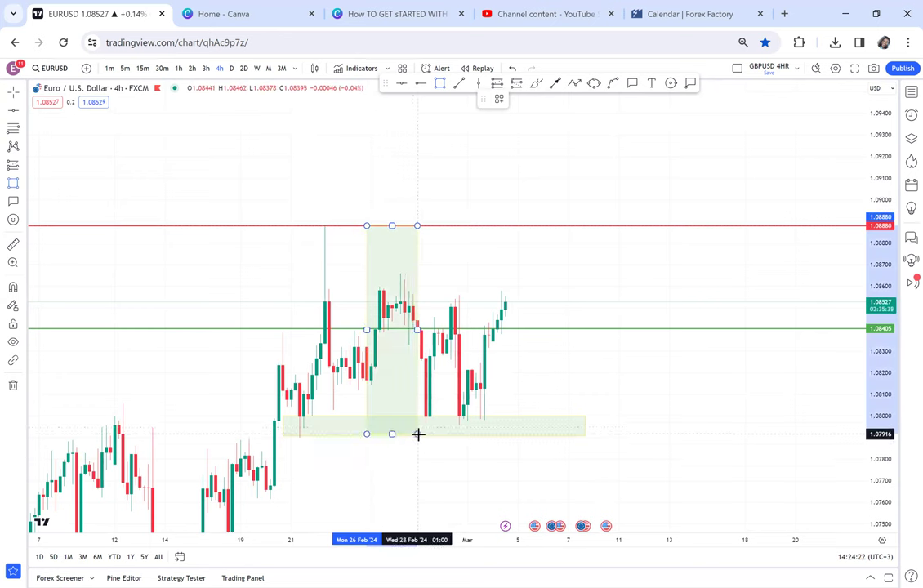
left_click_drag(416, 285, 419, 155)
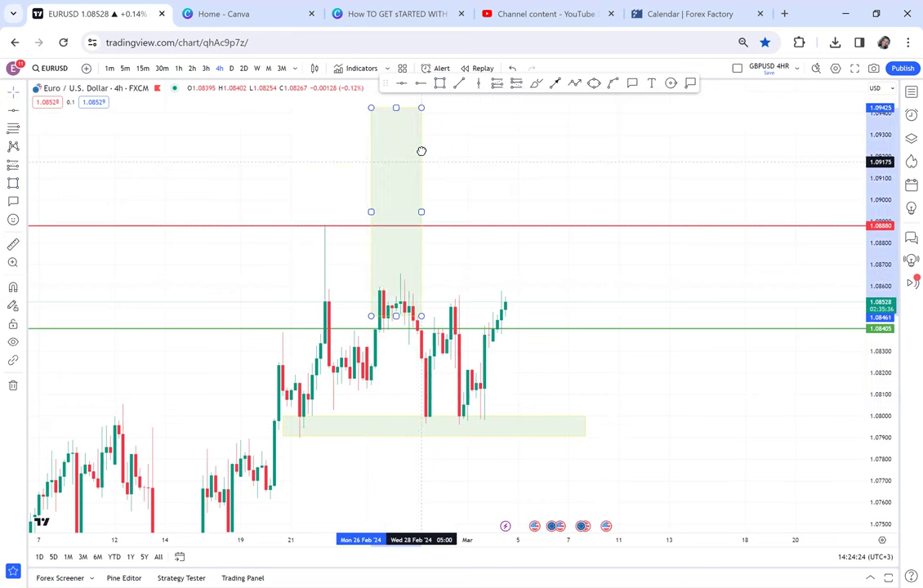
left_click(446, 273)
left_click_drag(396, 278, 391, 196)
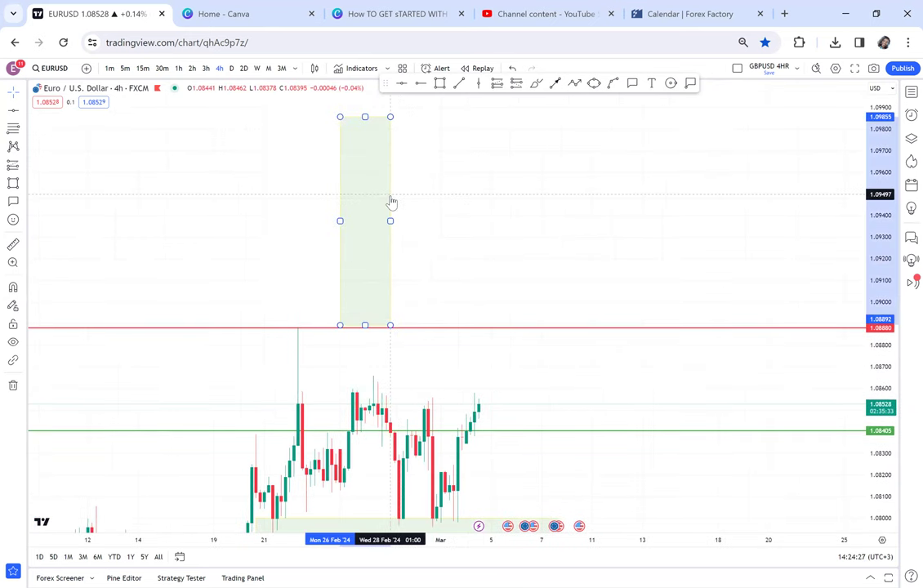
left_click(538, 98)
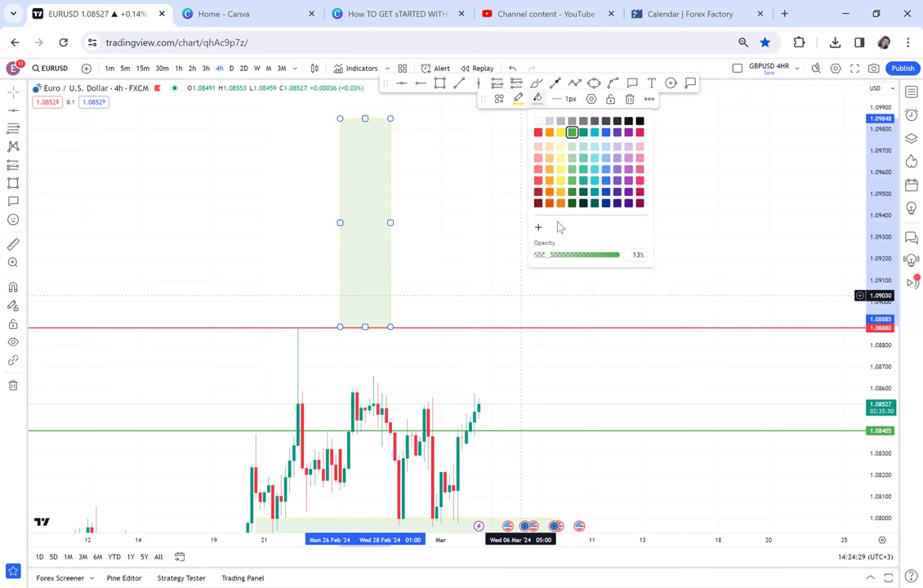
left_click(560, 133)
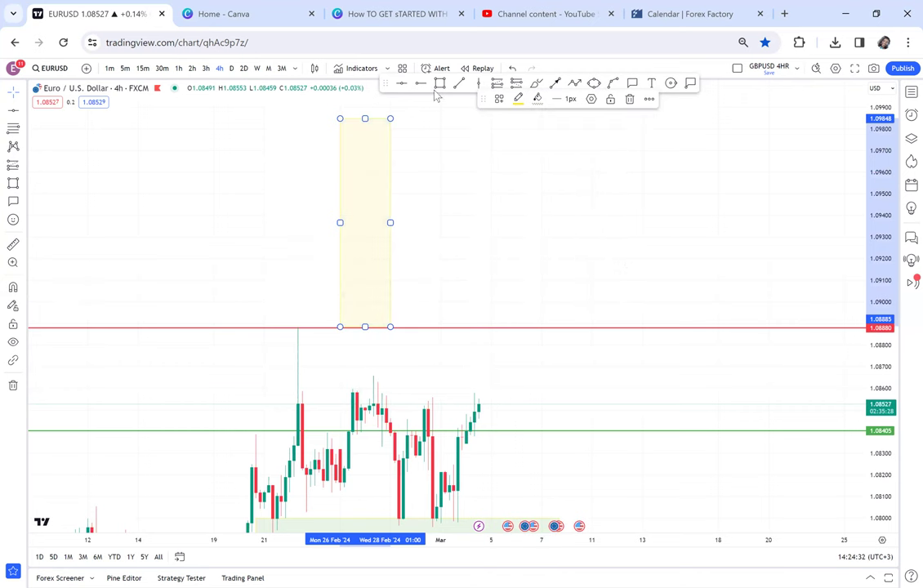
Step: Add a green horizontal line at the yellow rectangle's upper edge, 1.09848, and narrow the rectangle to end on 26 Feb at 17:00
left_click(275, 121)
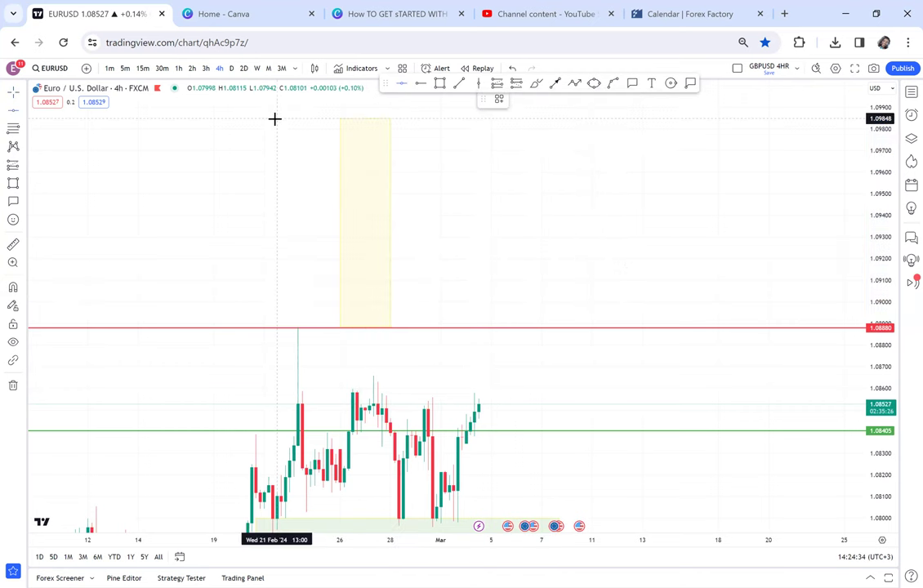
left_click(392, 221)
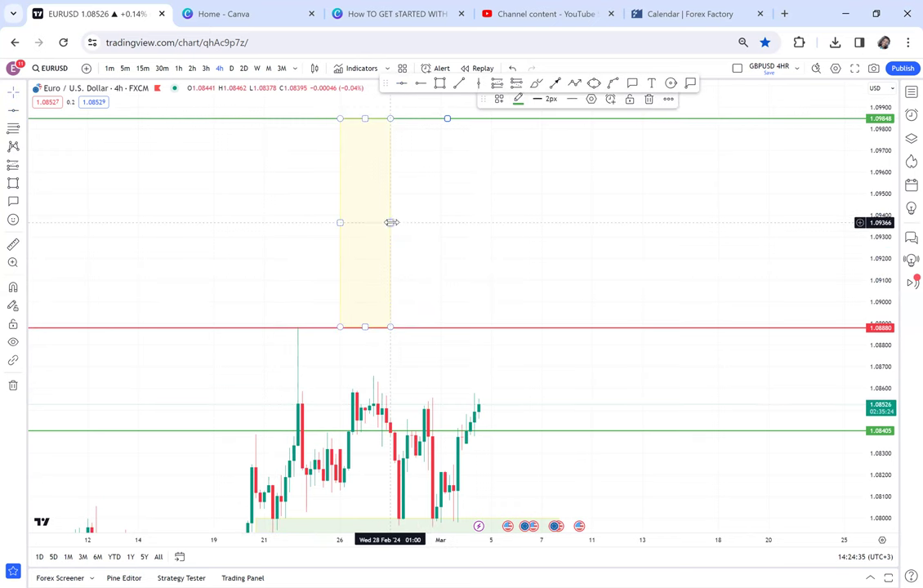
left_click_drag(356, 216, 357, 220)
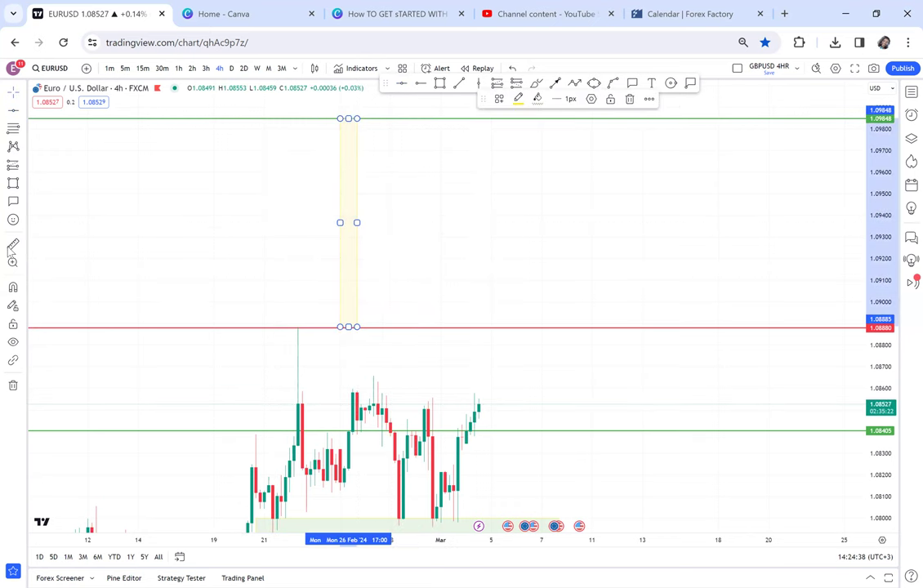
Step: Measure from the red 1.08880 line to the 1.09848 target line and add a green horizontal line at the midpoint, 1.09357
left_click(270, 328)
left_click(576, 119)
mouse_move(525, 121)
left_mouse_down()
mouse_move(459, 80)
mouse_move(478, 123)
left_mouse_up()
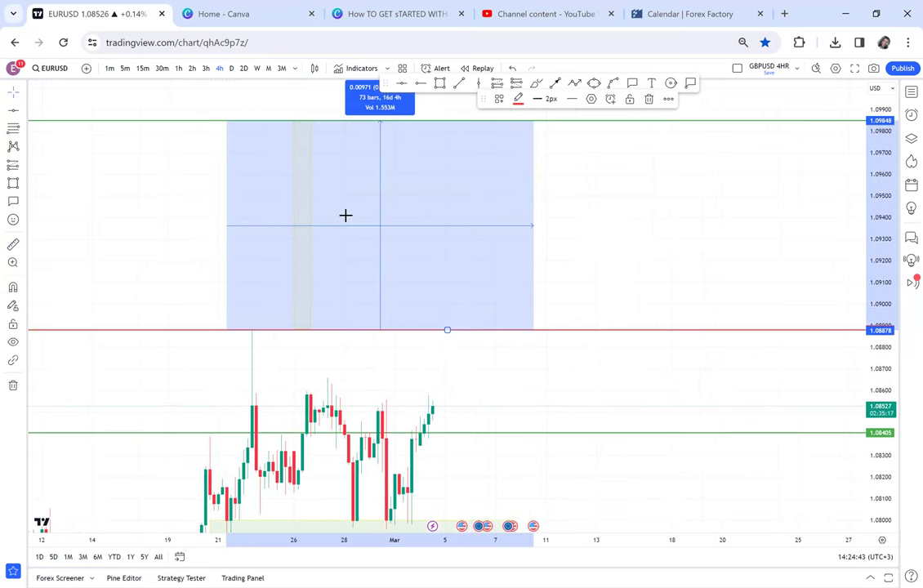
key("alt+h")
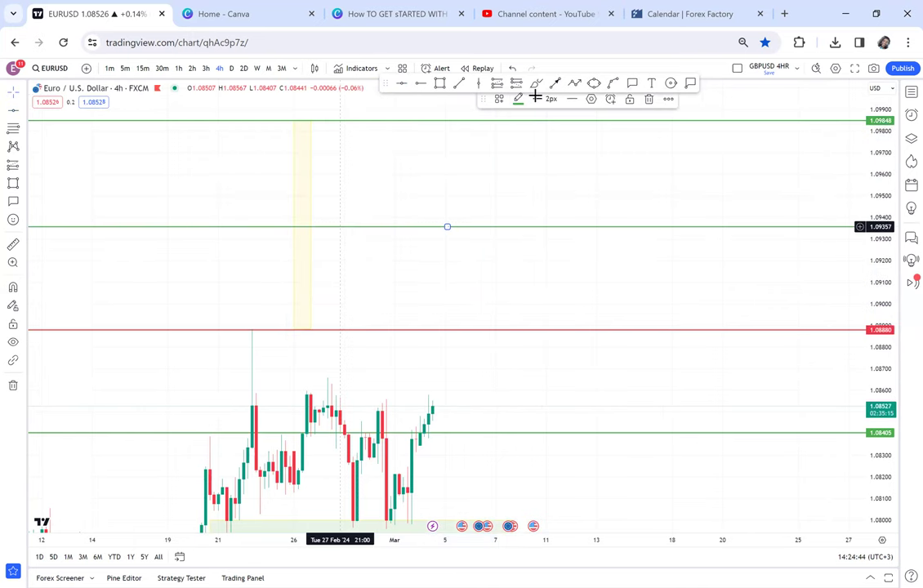
Step: Mark the two bottoms in the support zone, around 21 Feb and 1 March, with yellow ellipses
key("alt+r")
left_click(593, 82)
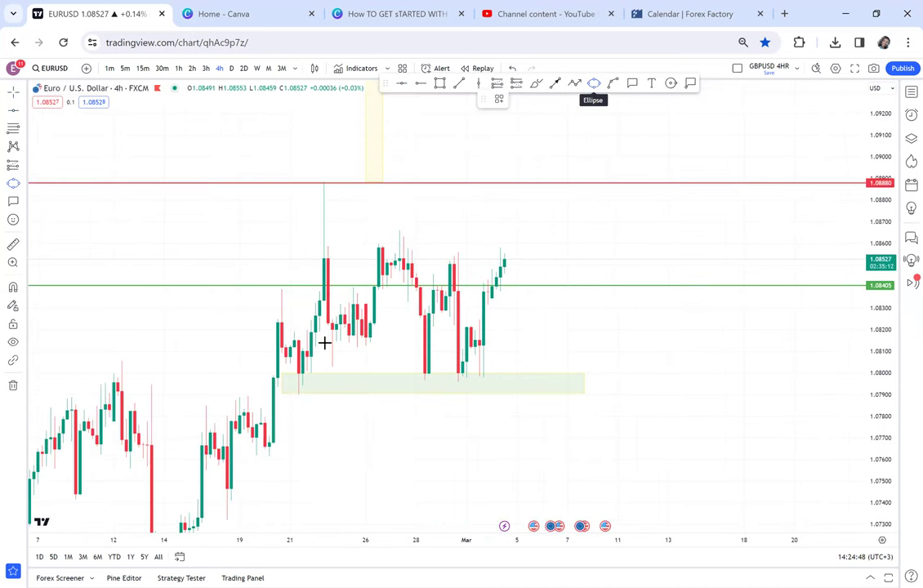
left_click(285, 383)
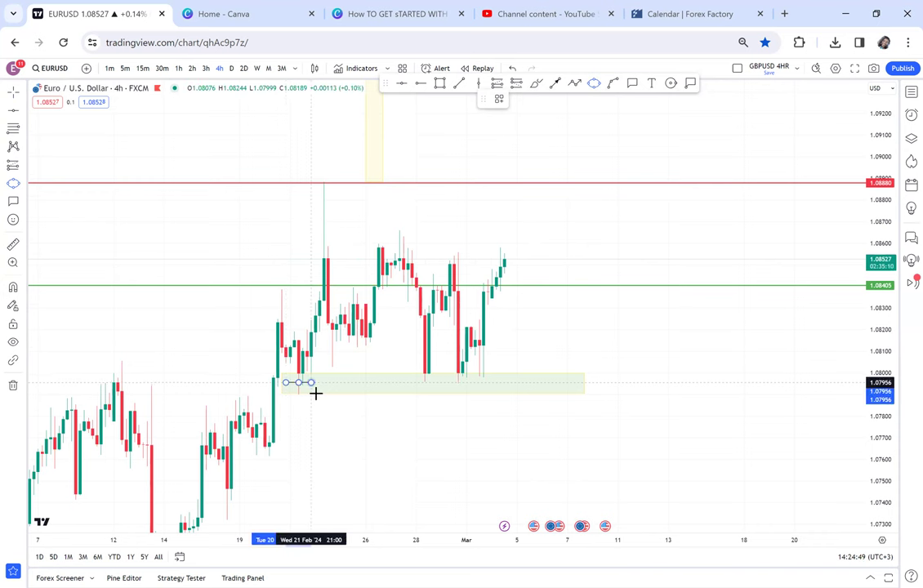
left_click(315, 393)
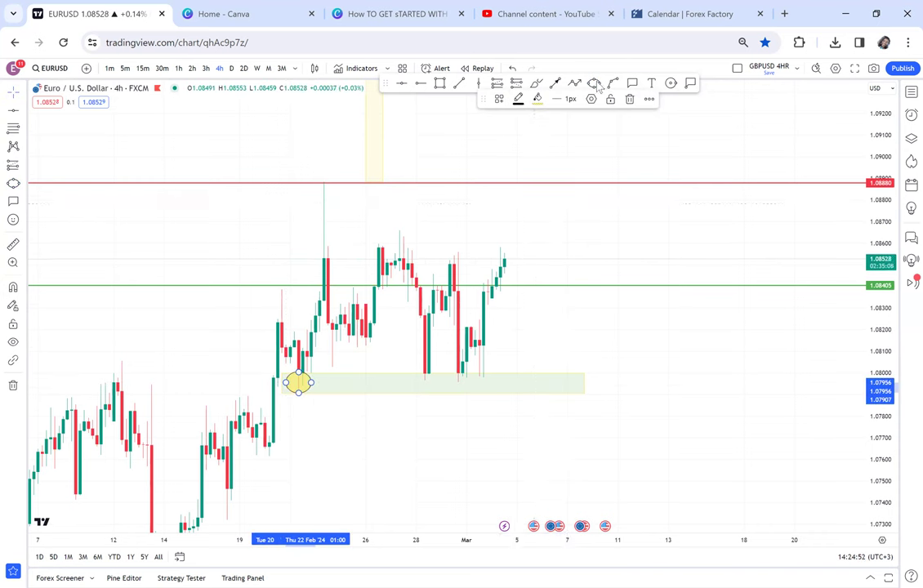
left_click(445, 374)
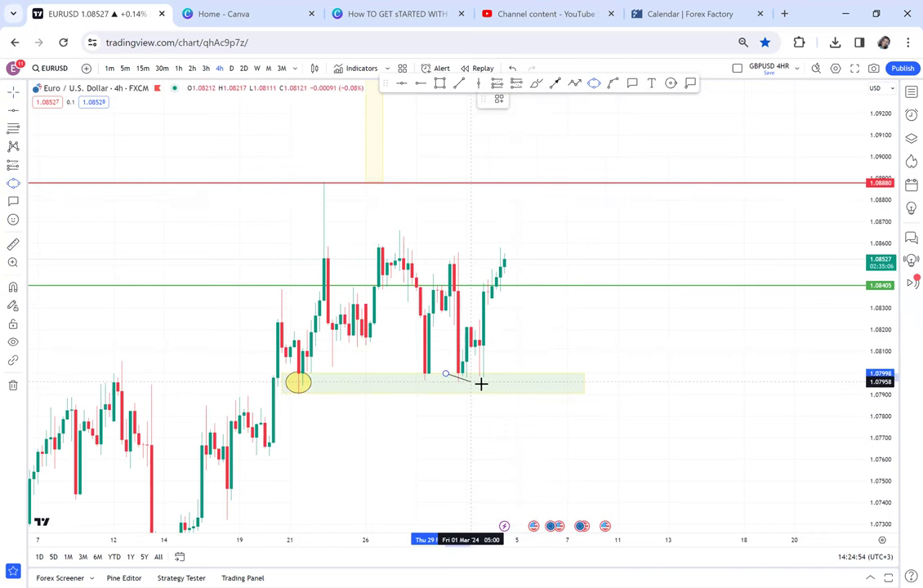
left_click(477, 394)
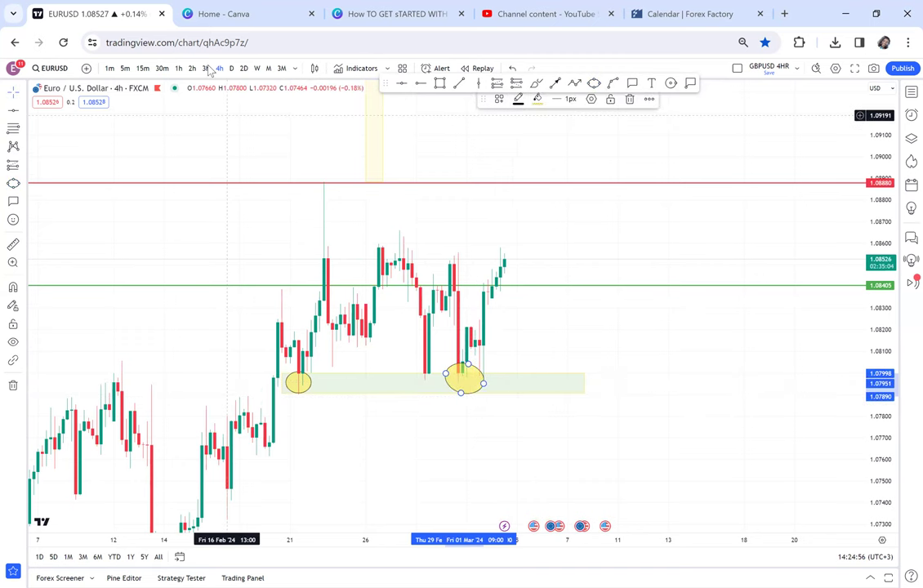
Step: Examine the marked support zone and levels on the daily timeframe, and return to the 4-hour chart
left_click(233, 69)
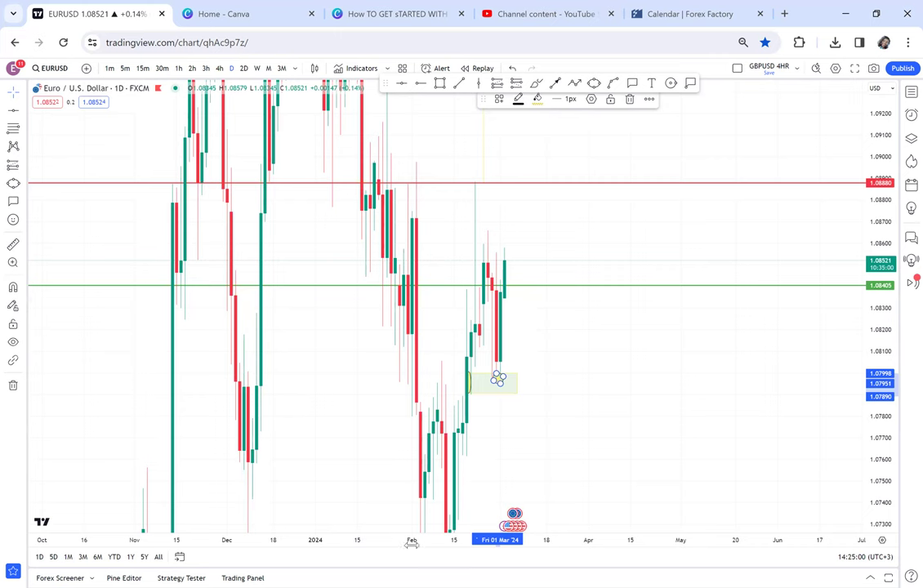
scroll(517, 394, "up", 1)
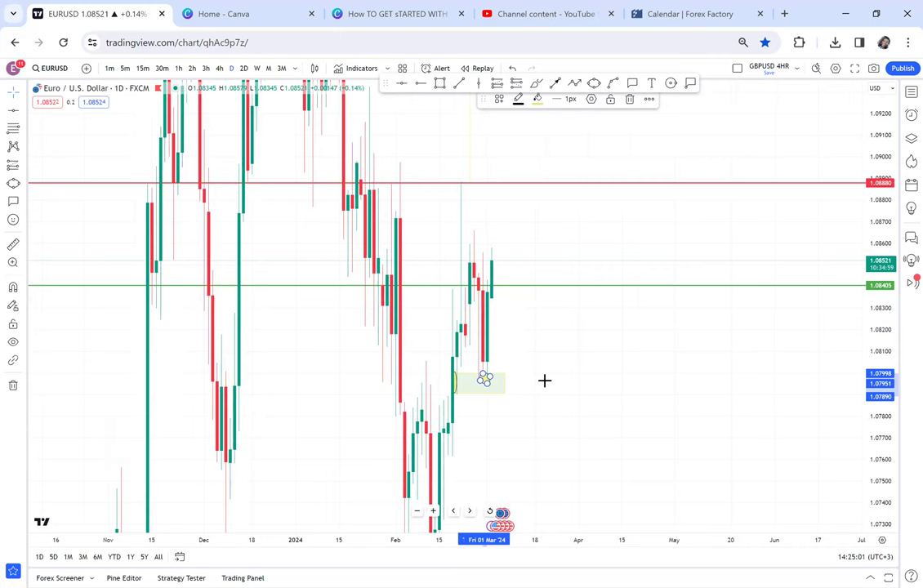
left_click_drag(545, 381, 486, 386)
left_click_drag(407, 349, 412, 306)
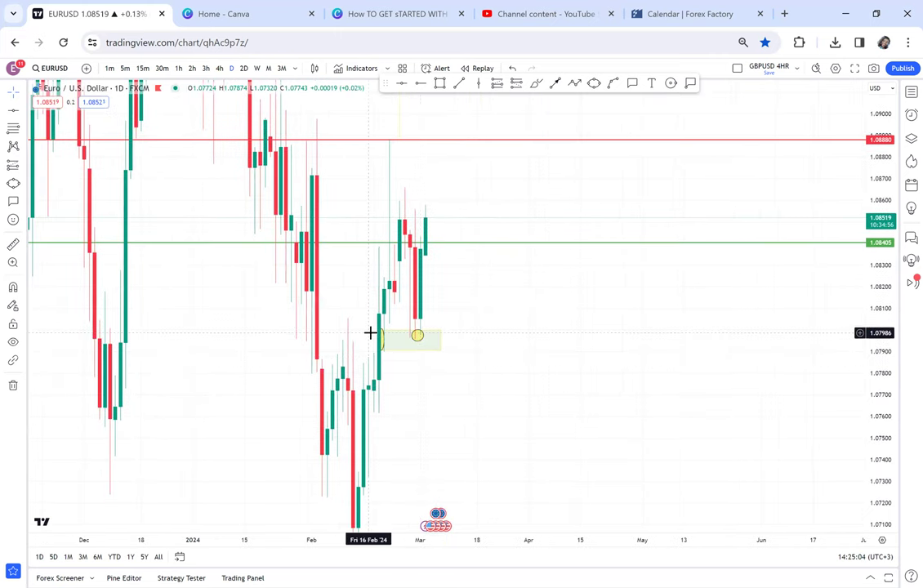
left_click(220, 69)
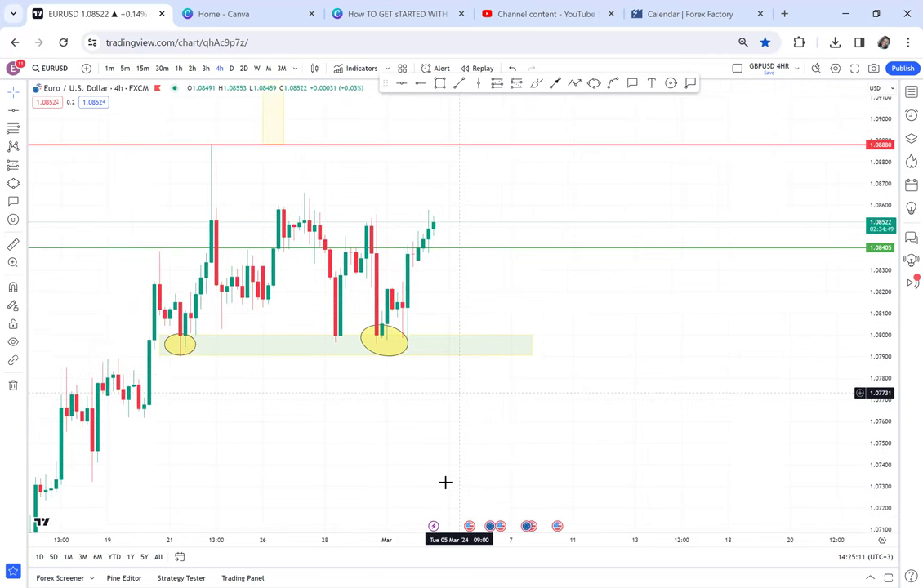
Step: Add a red horizontal ray at 1.08317 starting on 1 March, just below the latest candles' lows
left_click_drag(445, 483, 467, 517)
scroll(636, 388, "down", 1)
left_click_drag(636, 387, 574, 381)
left_click_drag(883, 392, 871, 331)
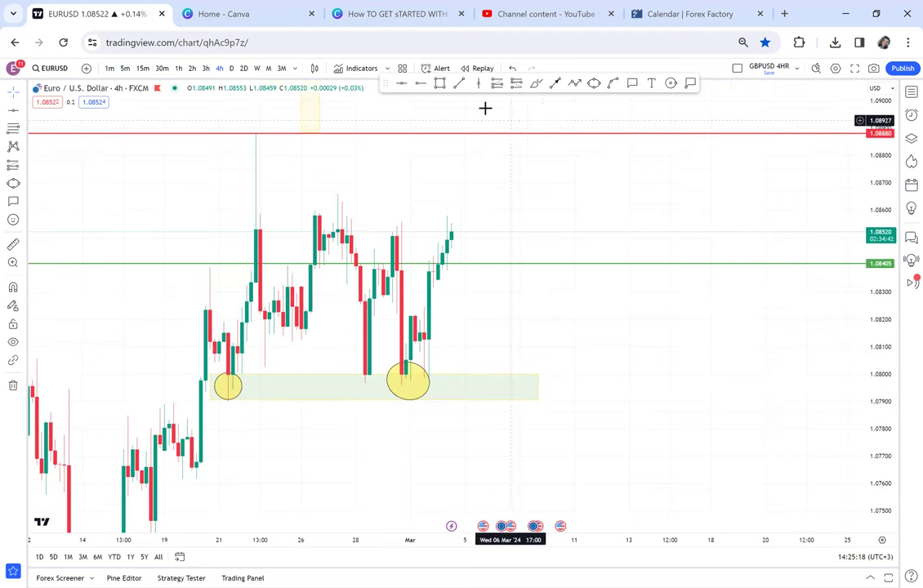
left_click(421, 84)
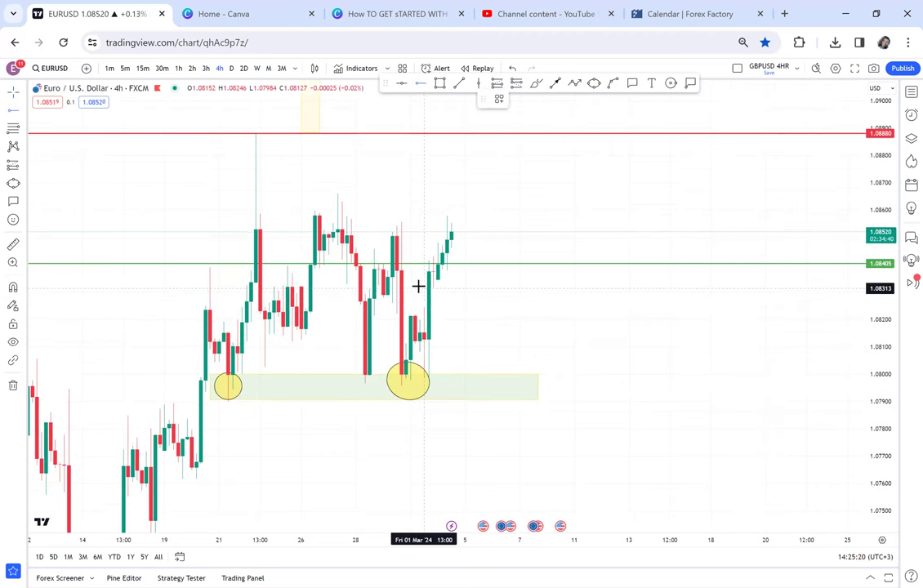
left_click(417, 286)
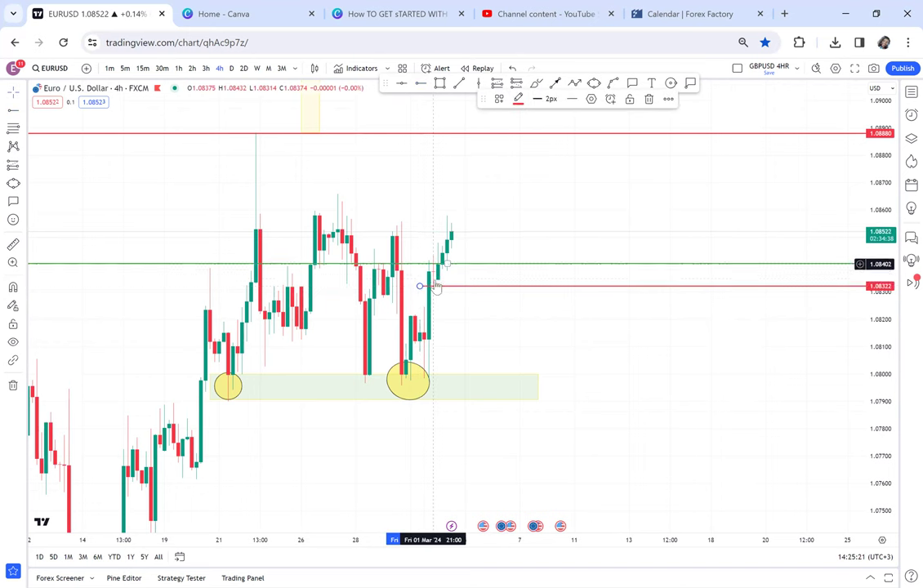
left_click_drag(419, 286, 414, 290)
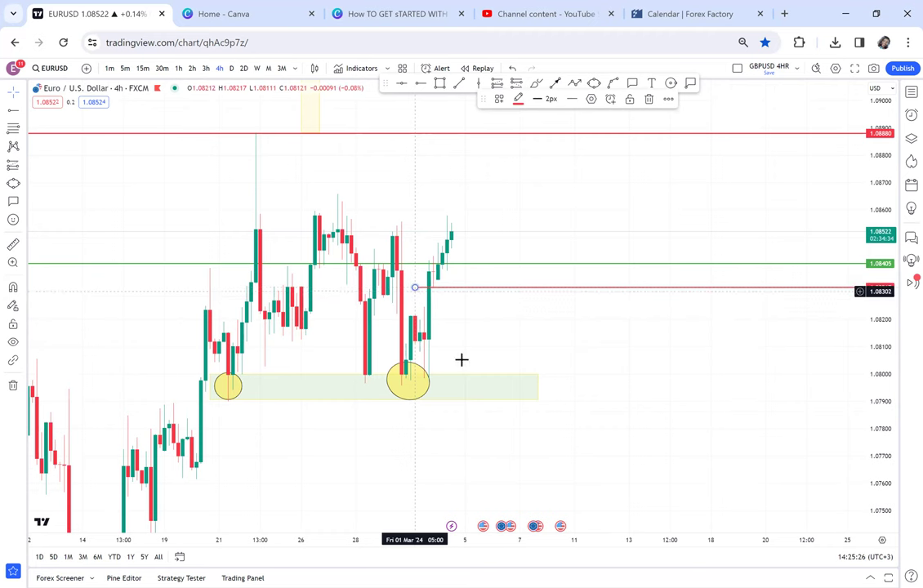
left_click(488, 355)
Step: Add a red horizontal ray at 1.07904 along the support rectangle's lower edge, starting on 20 Feb
left_click_drag(488, 350, 477, 313)
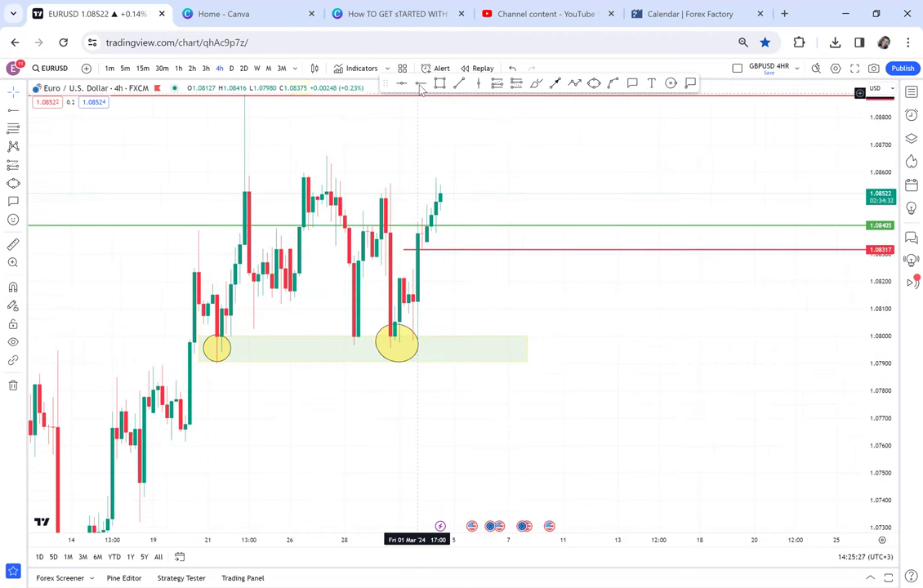
left_click(419, 84)
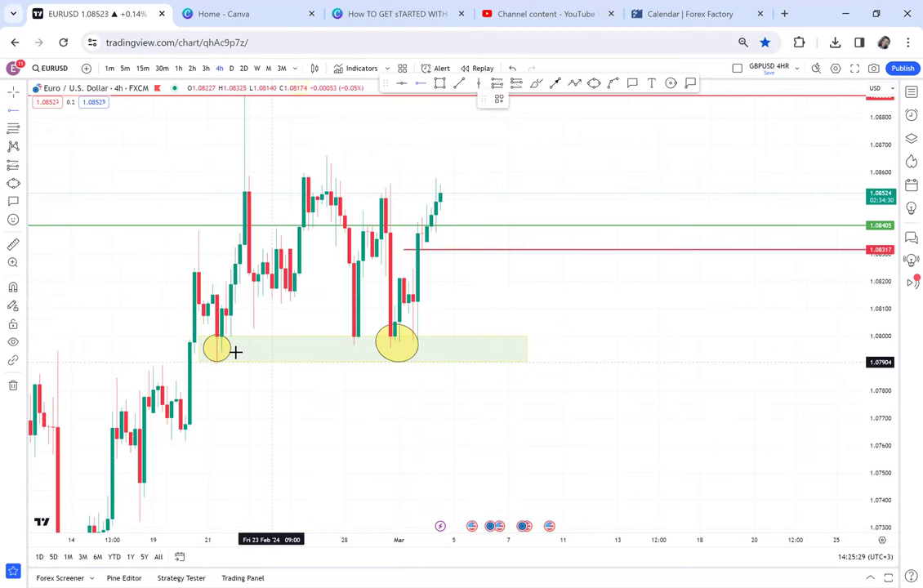
left_click(190, 362)
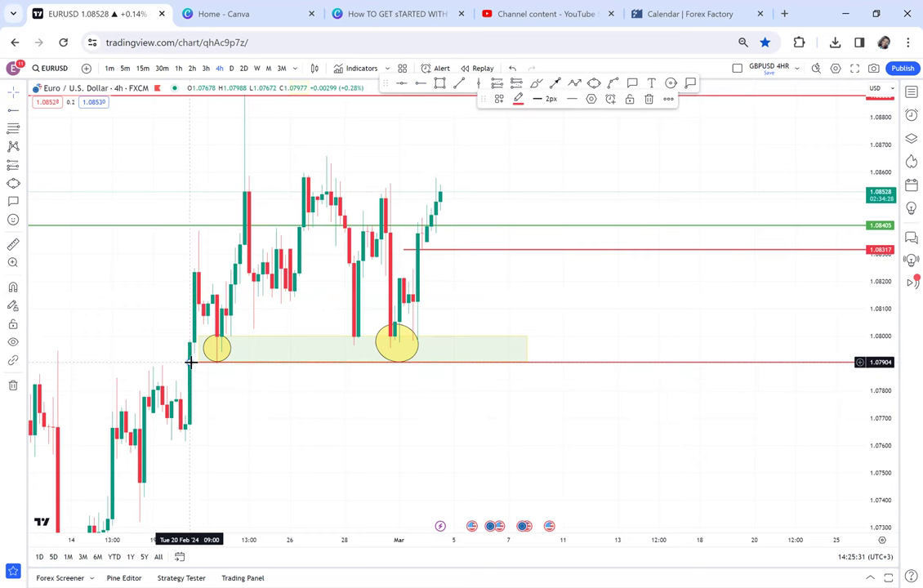
left_click_drag(463, 305, 476, 346)
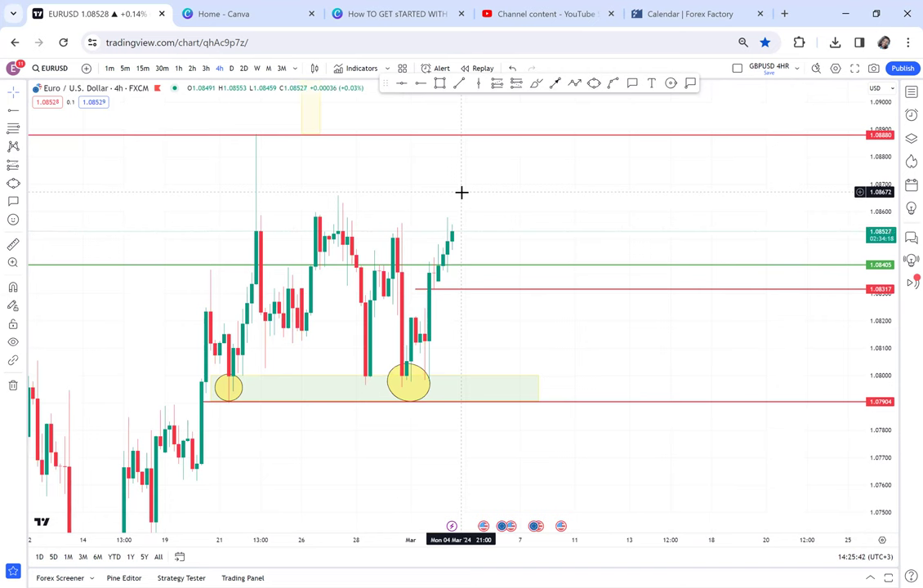
Step: Measure the distance from the current price up to the red swing-high line at 1.08880, and clear the measurement
left_click(14, 244)
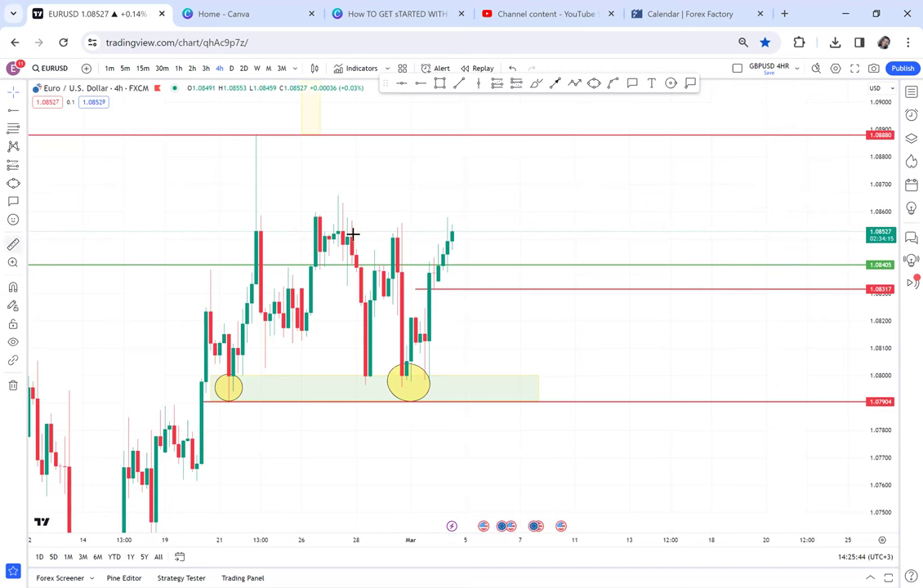
left_click(439, 229)
left_click_drag(447, 219, 421, 241)
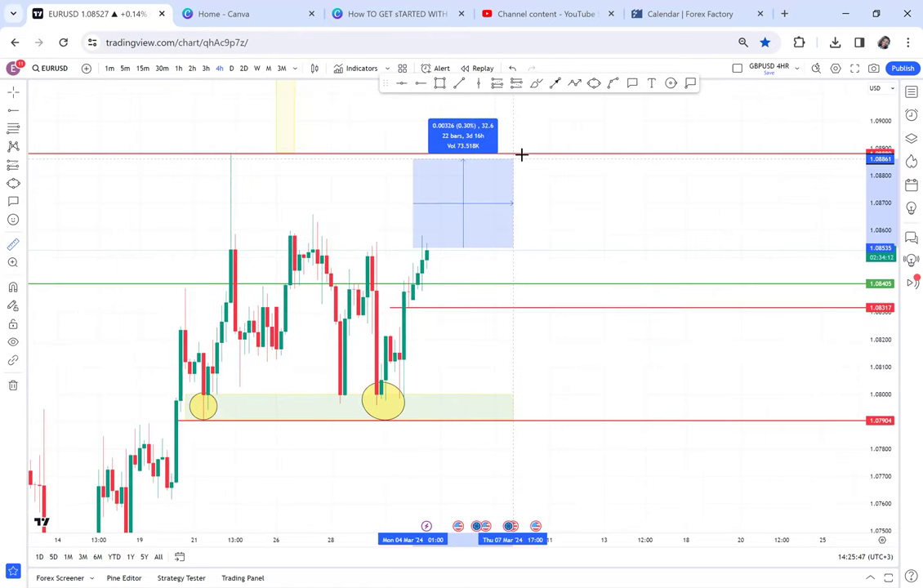
left_click(522, 154)
left_click(566, 172)
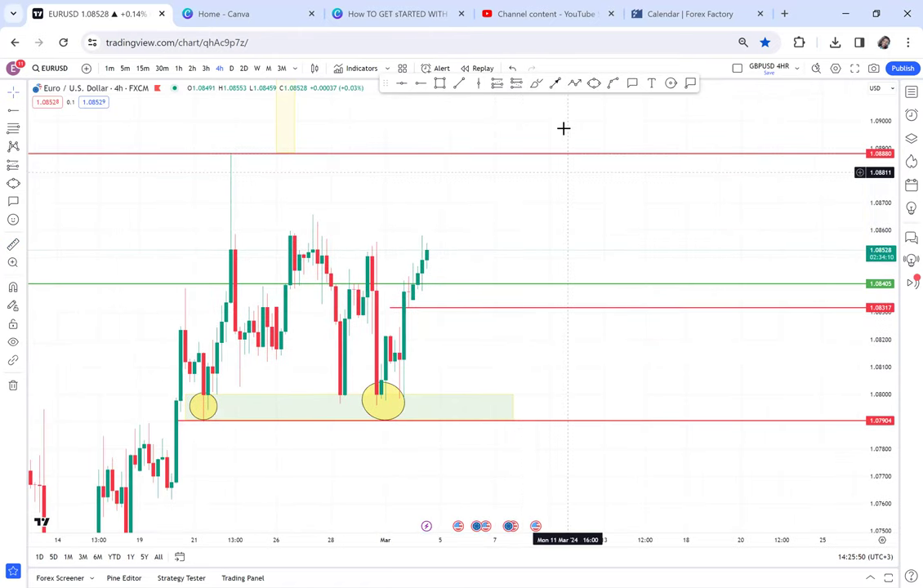
Step: Place a price label at 1.08887 on the red swing-high line, just ahead of the latest candles
left_click(690, 84)
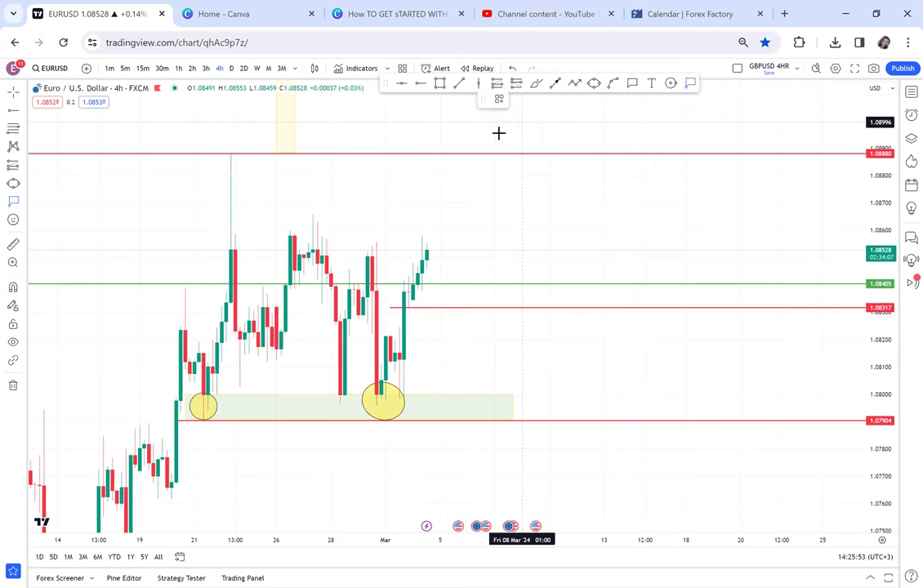
left_click(448, 152)
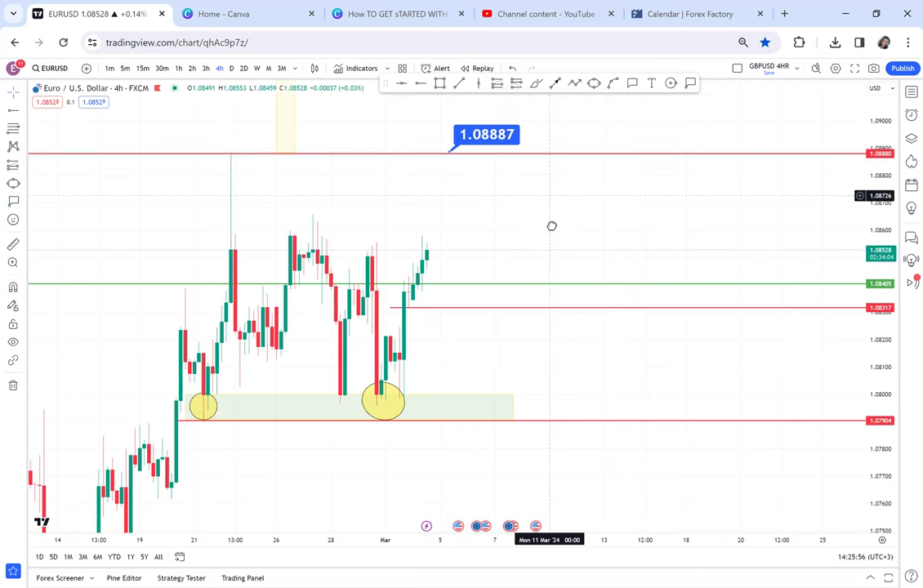
left_click_drag(551, 226, 551, 227)
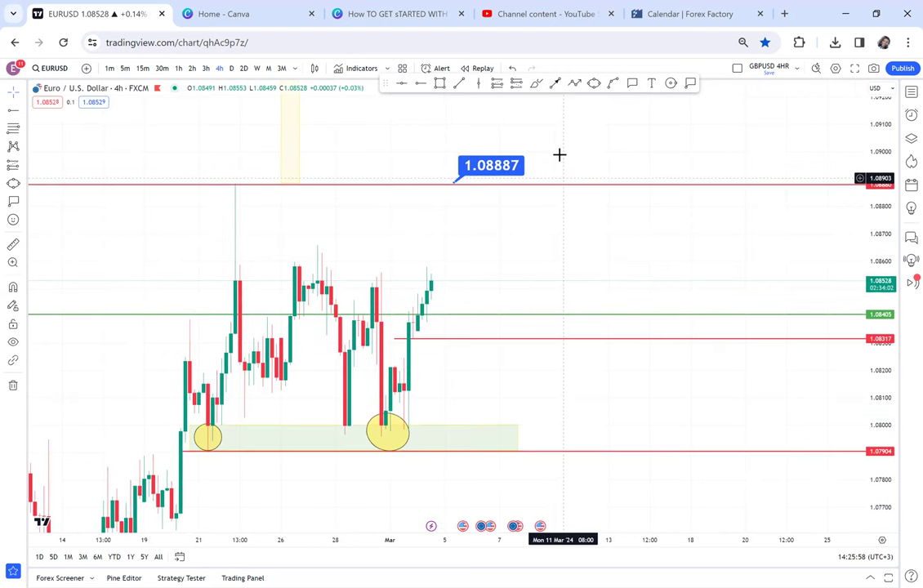